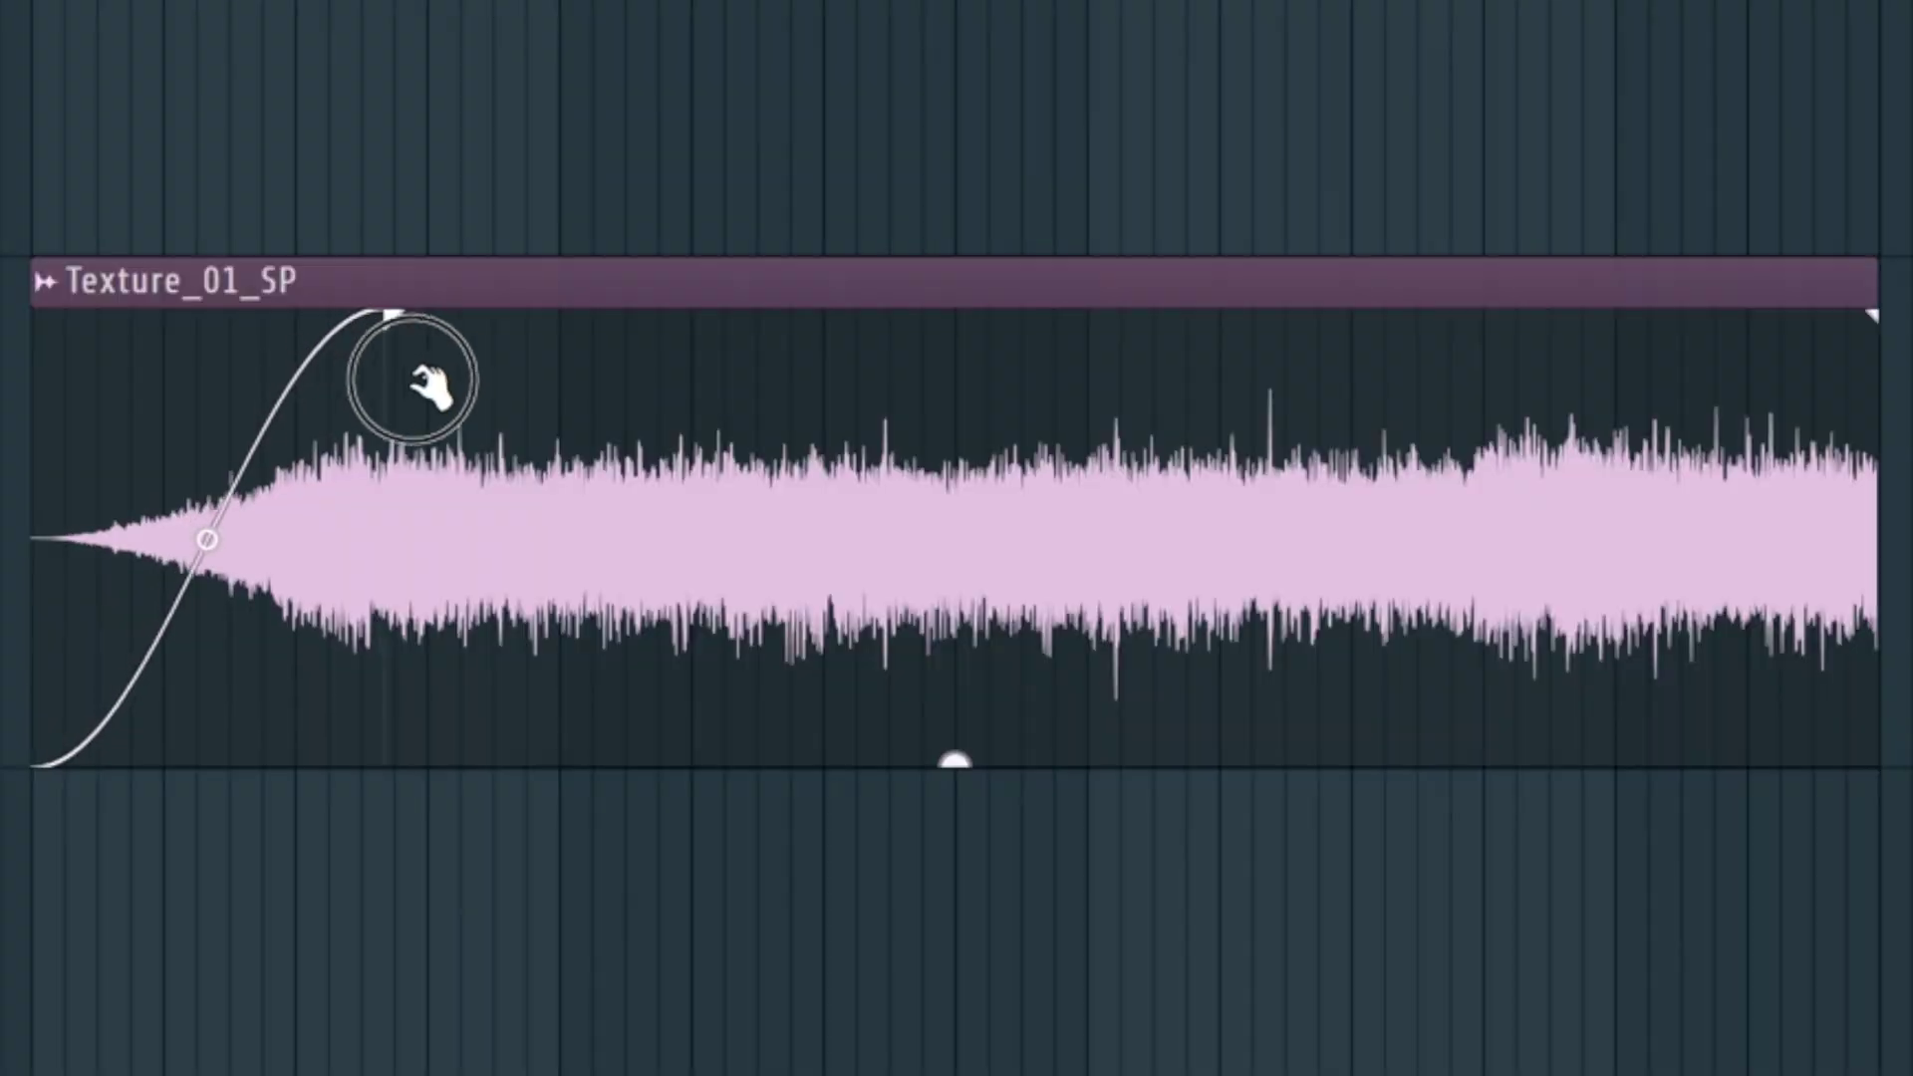
- Expand Sample Archive > DnB > 30AbstractTextures_Wav_SP in the Browser and open its Samples folder
{"action": "left_click_drag", "start_coordinate": [419, 385], "coordinate": [427, 452]}
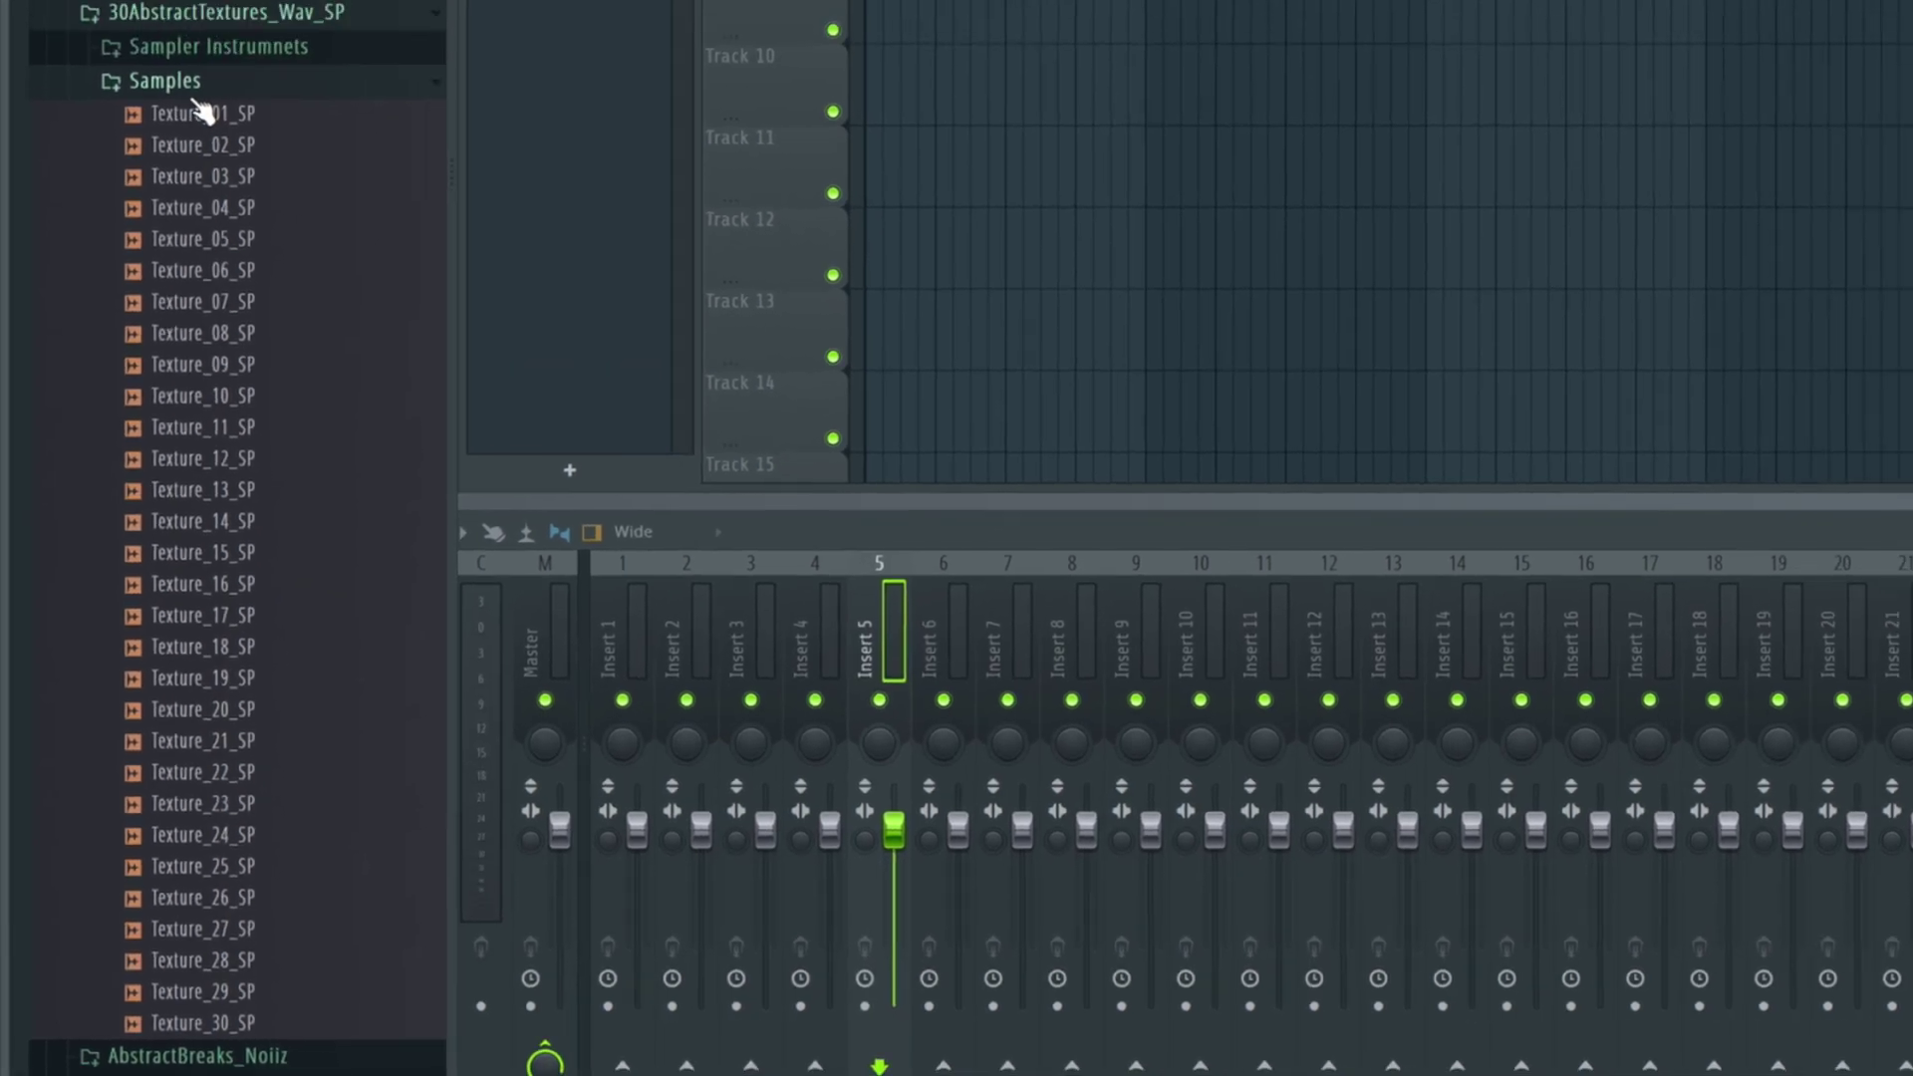
- Drop Texture_01_SP into the playlist as an audio clip with a curved fade-in and fade-out
{"action": "left_click_drag", "start_coordinate": [197, 459], "coordinate": [781, 306]}
{"action": "left_click_drag", "start_coordinate": [737, 204], "coordinate": [728, 197]}
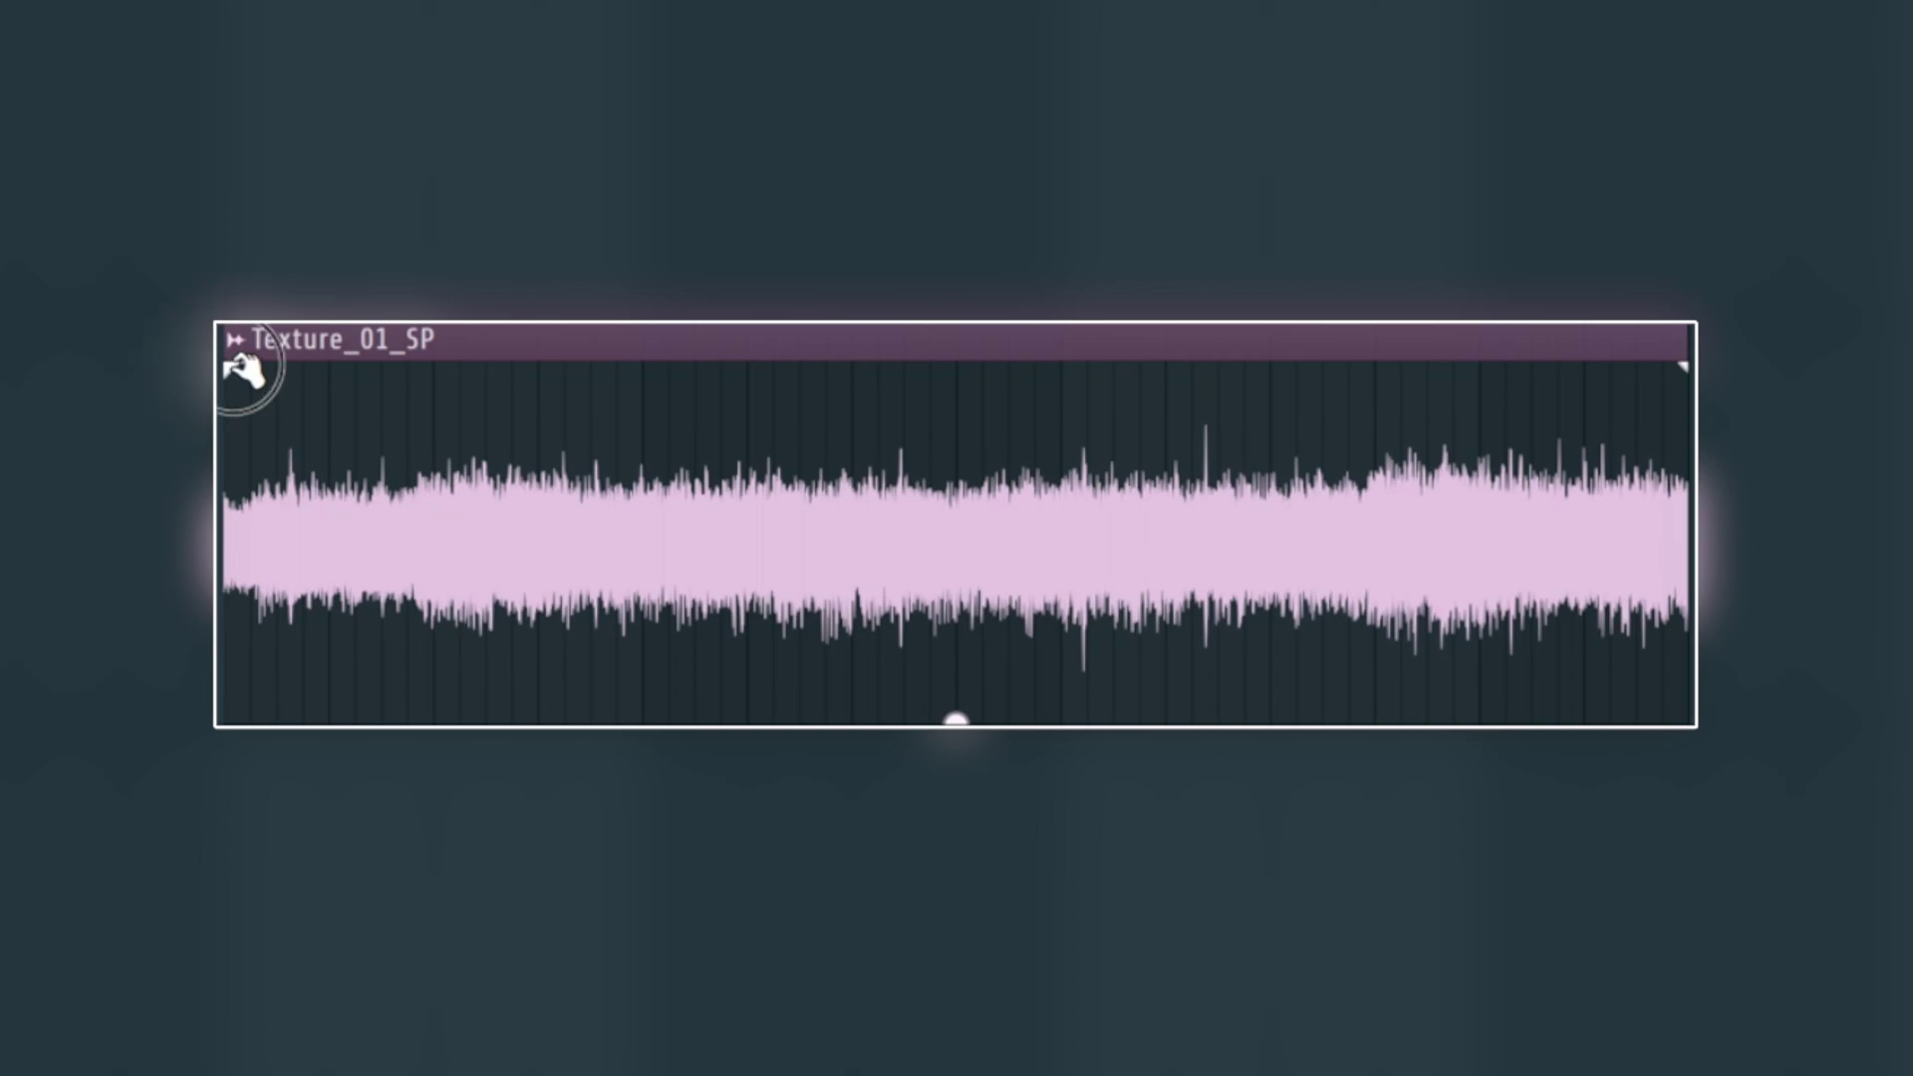
{"action": "left_click_drag", "start_coordinate": [271, 373], "coordinate": [542, 480]}
{"action": "left_click_drag", "start_coordinate": [1681, 369], "coordinate": [1475, 393]}
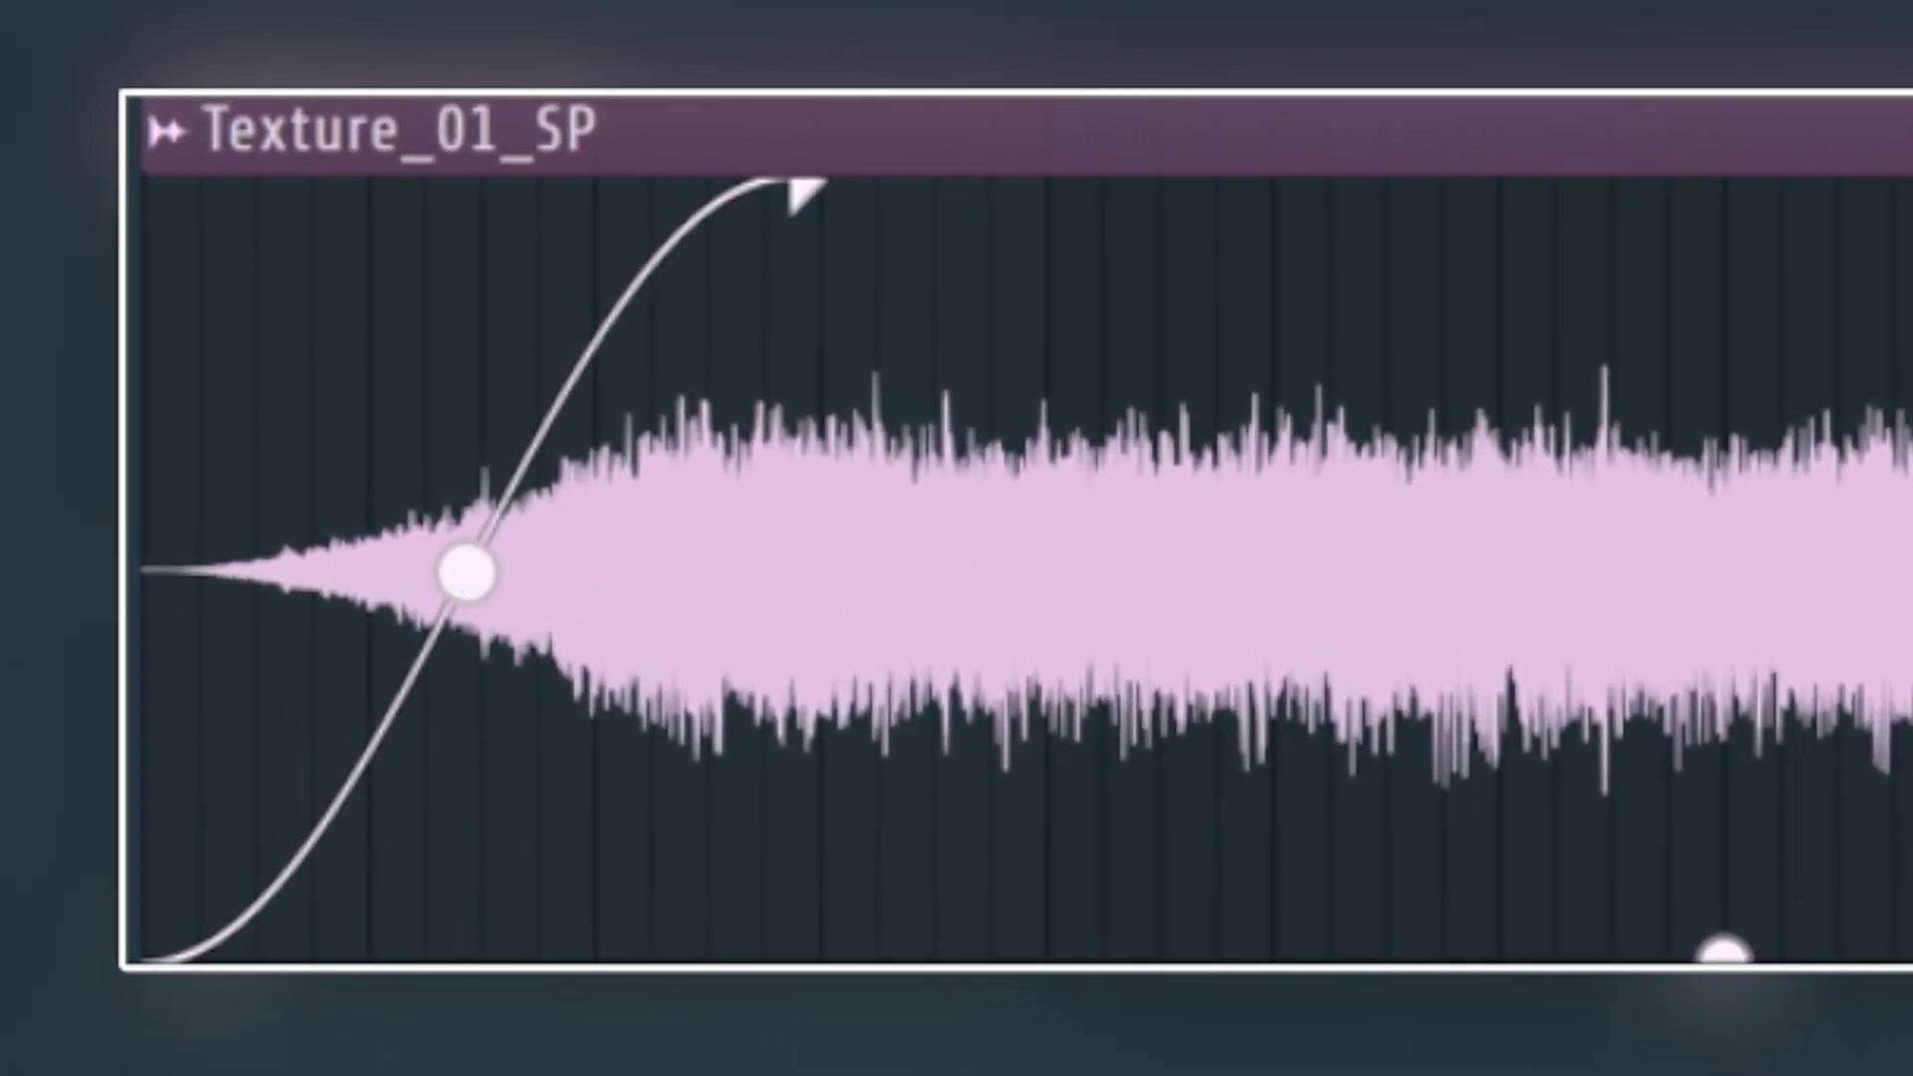
- Reshape Texture_01_SP's fade-in into a short, steep convex curve, auditioning it between adjustments
{"action": "left_click_drag", "start_coordinate": [467, 571], "coordinate": [20, 927]}
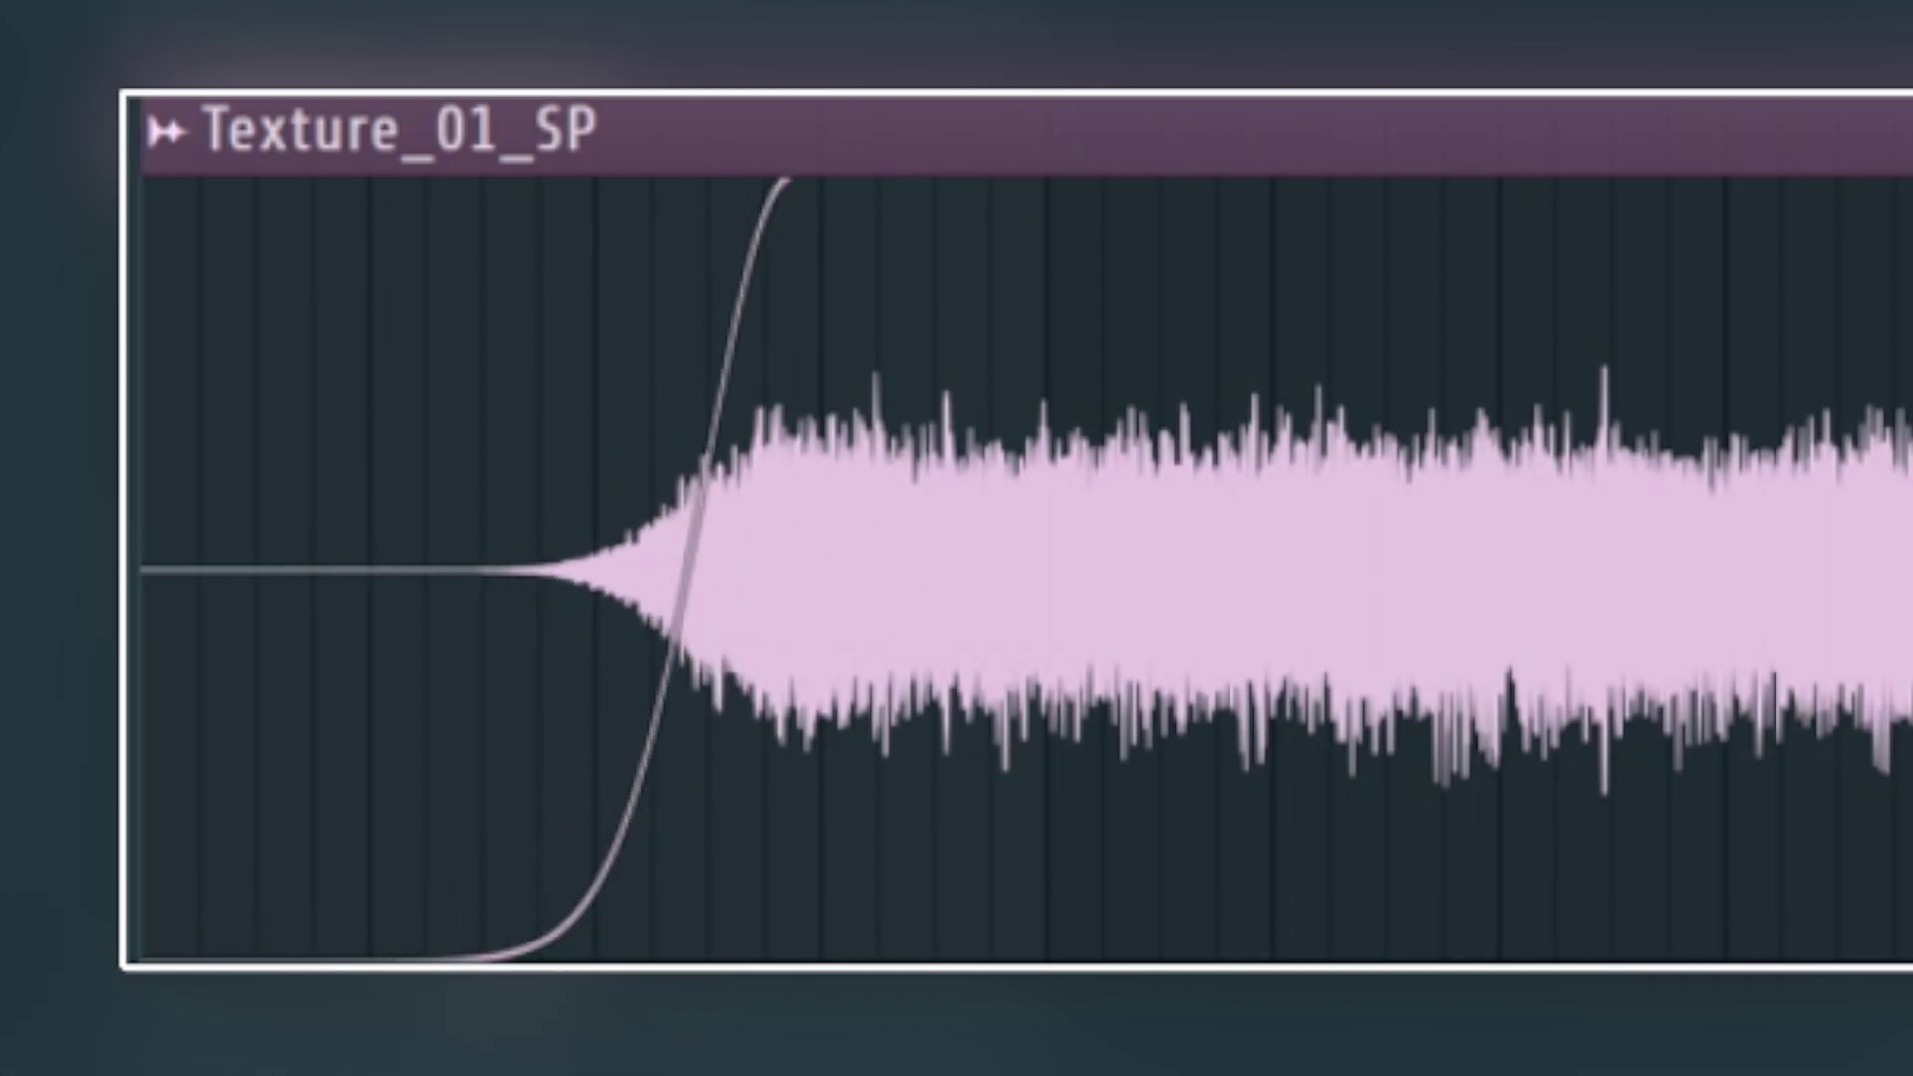
{"action": "key", "text": "space"}
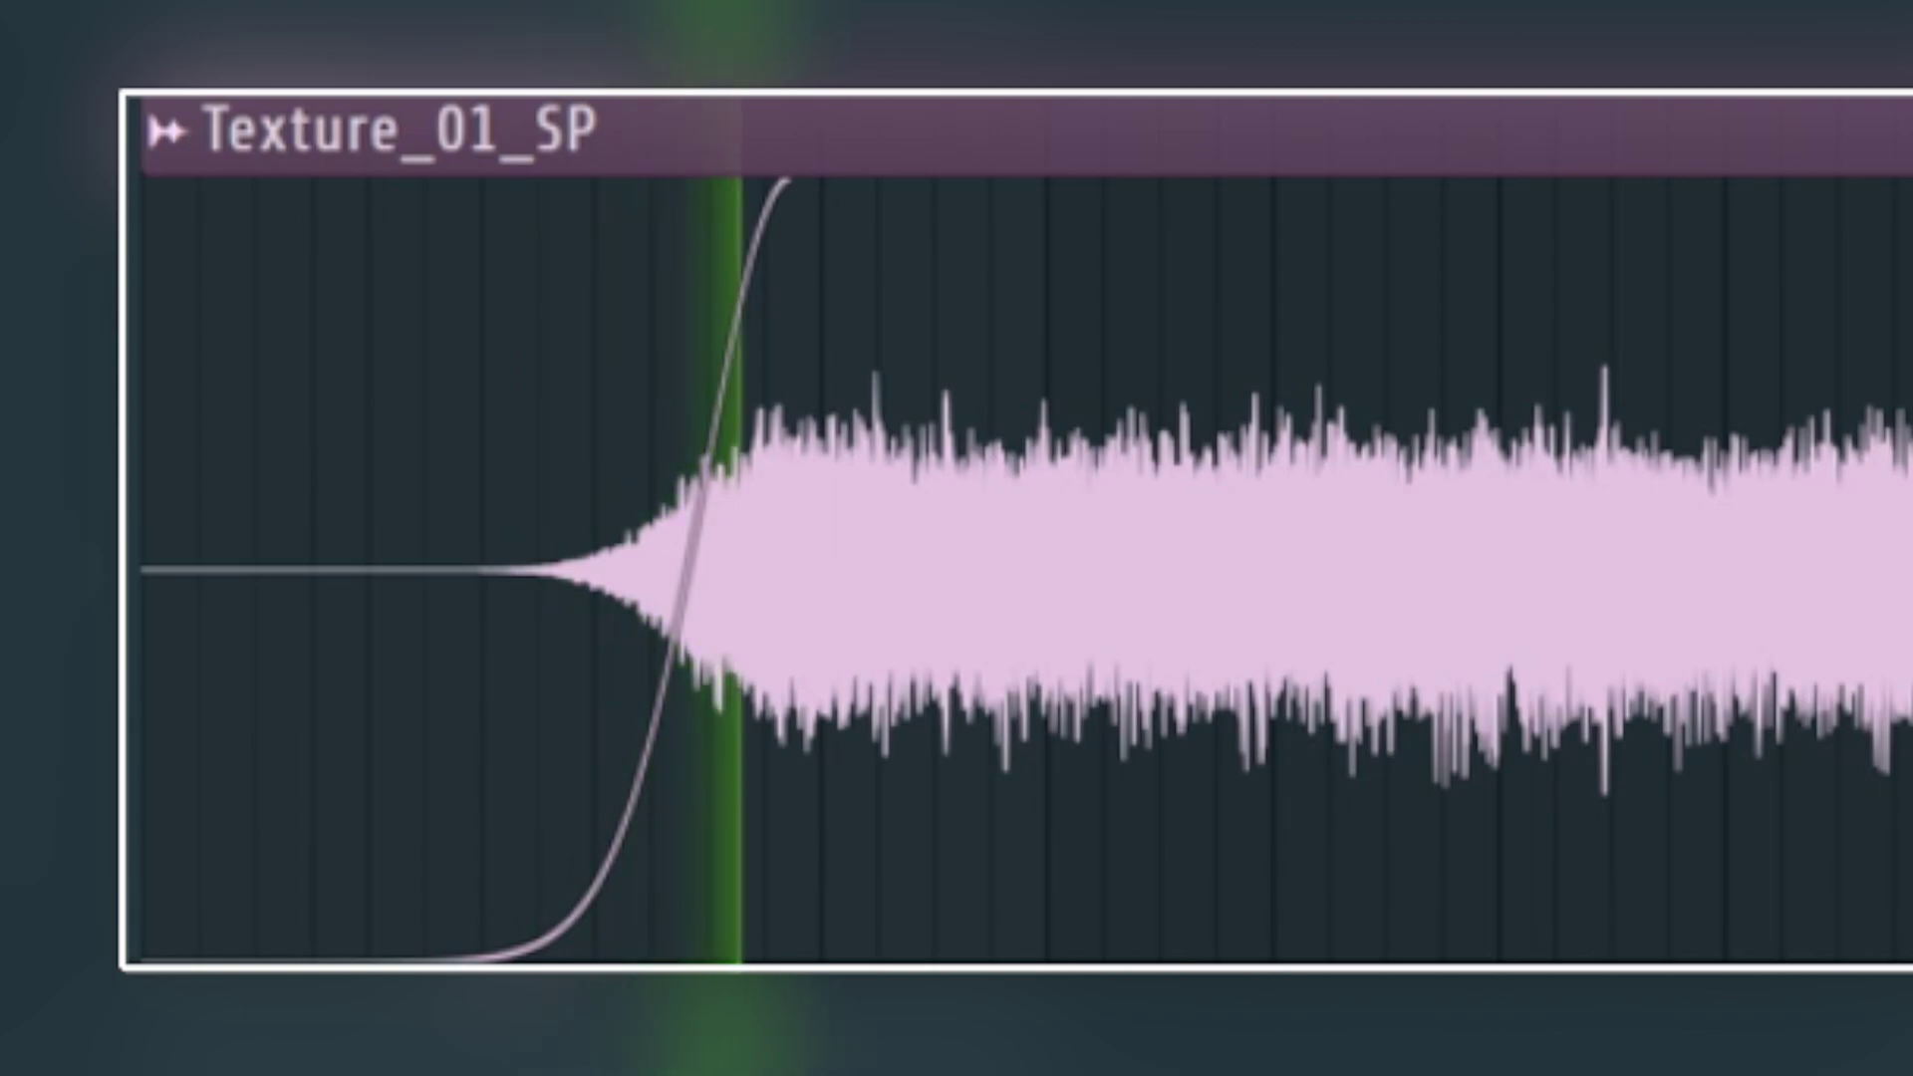
{"action": "key", "text": "space"}
{"action": "left_click_drag", "start_coordinate": [462, 926], "coordinate": [462, 107]}
{"action": "key", "text": "space"}
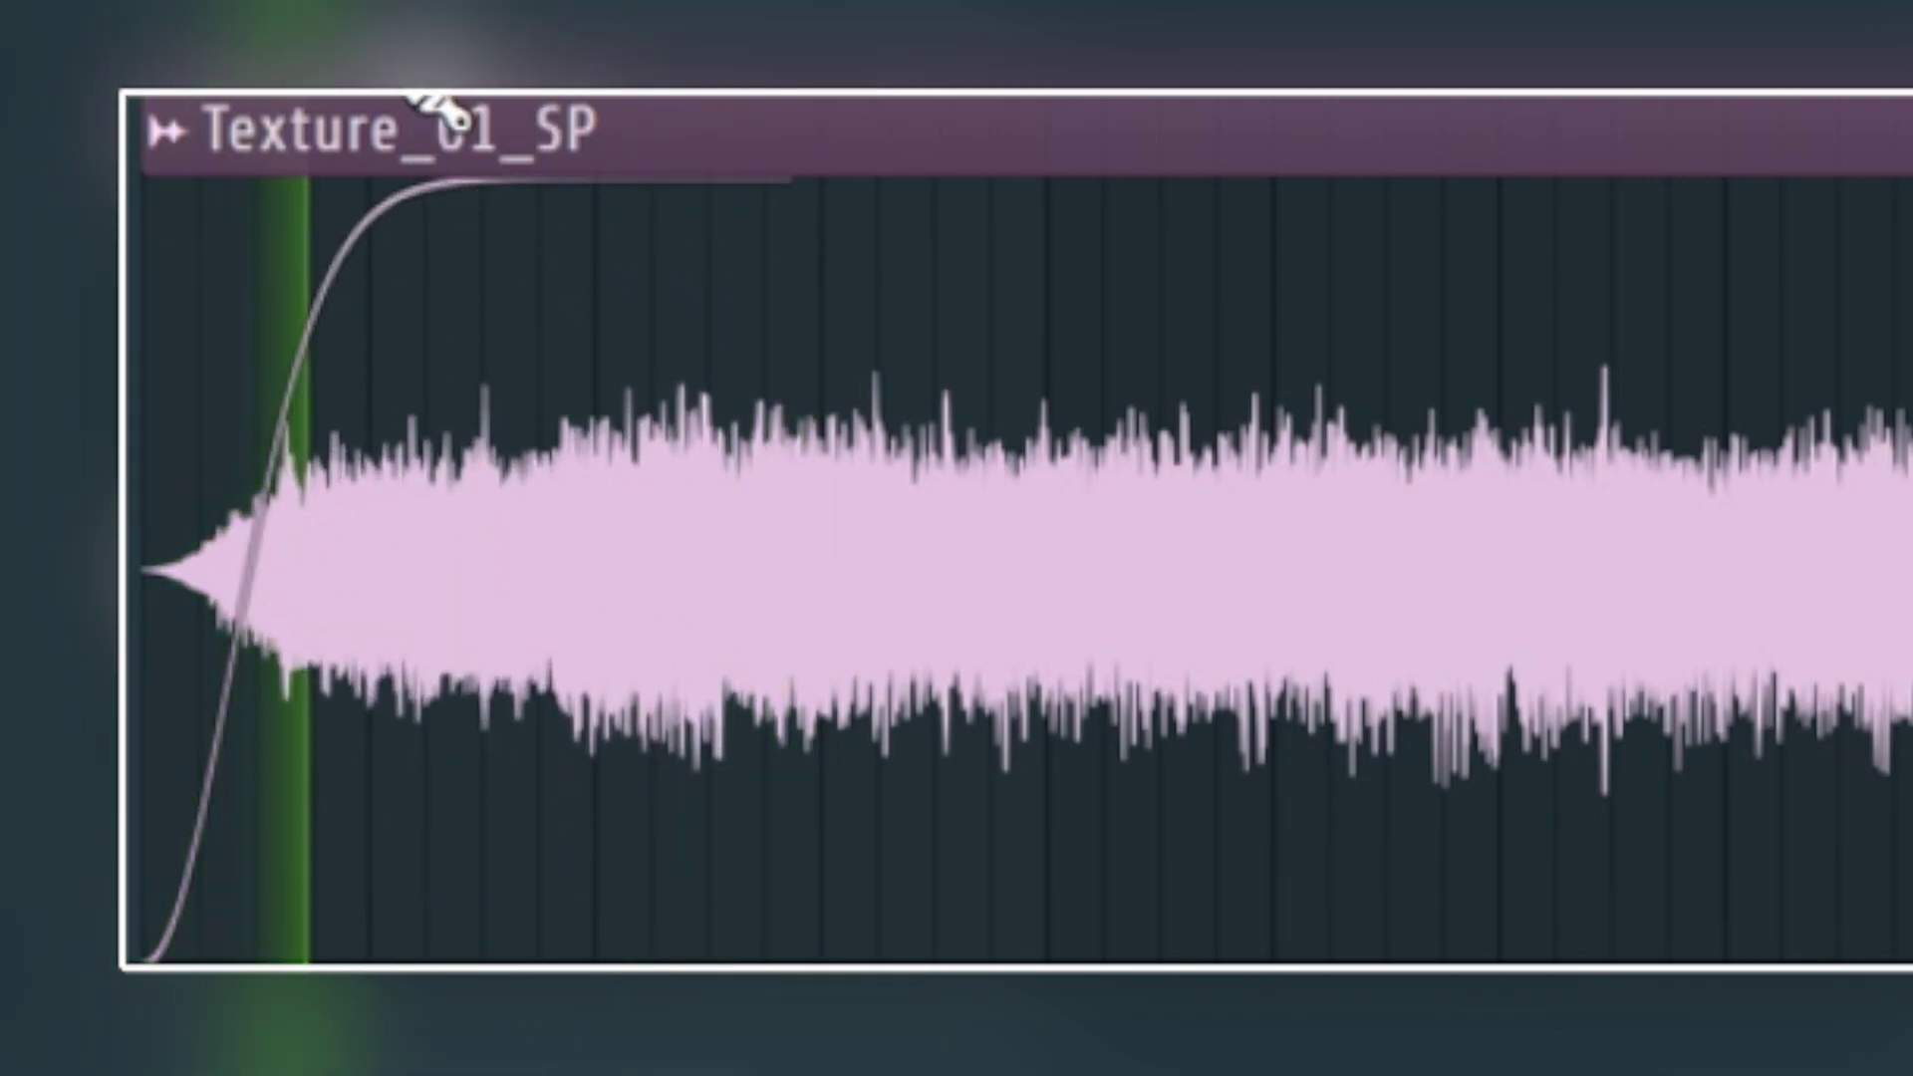
{"action": "key", "text": "space"}
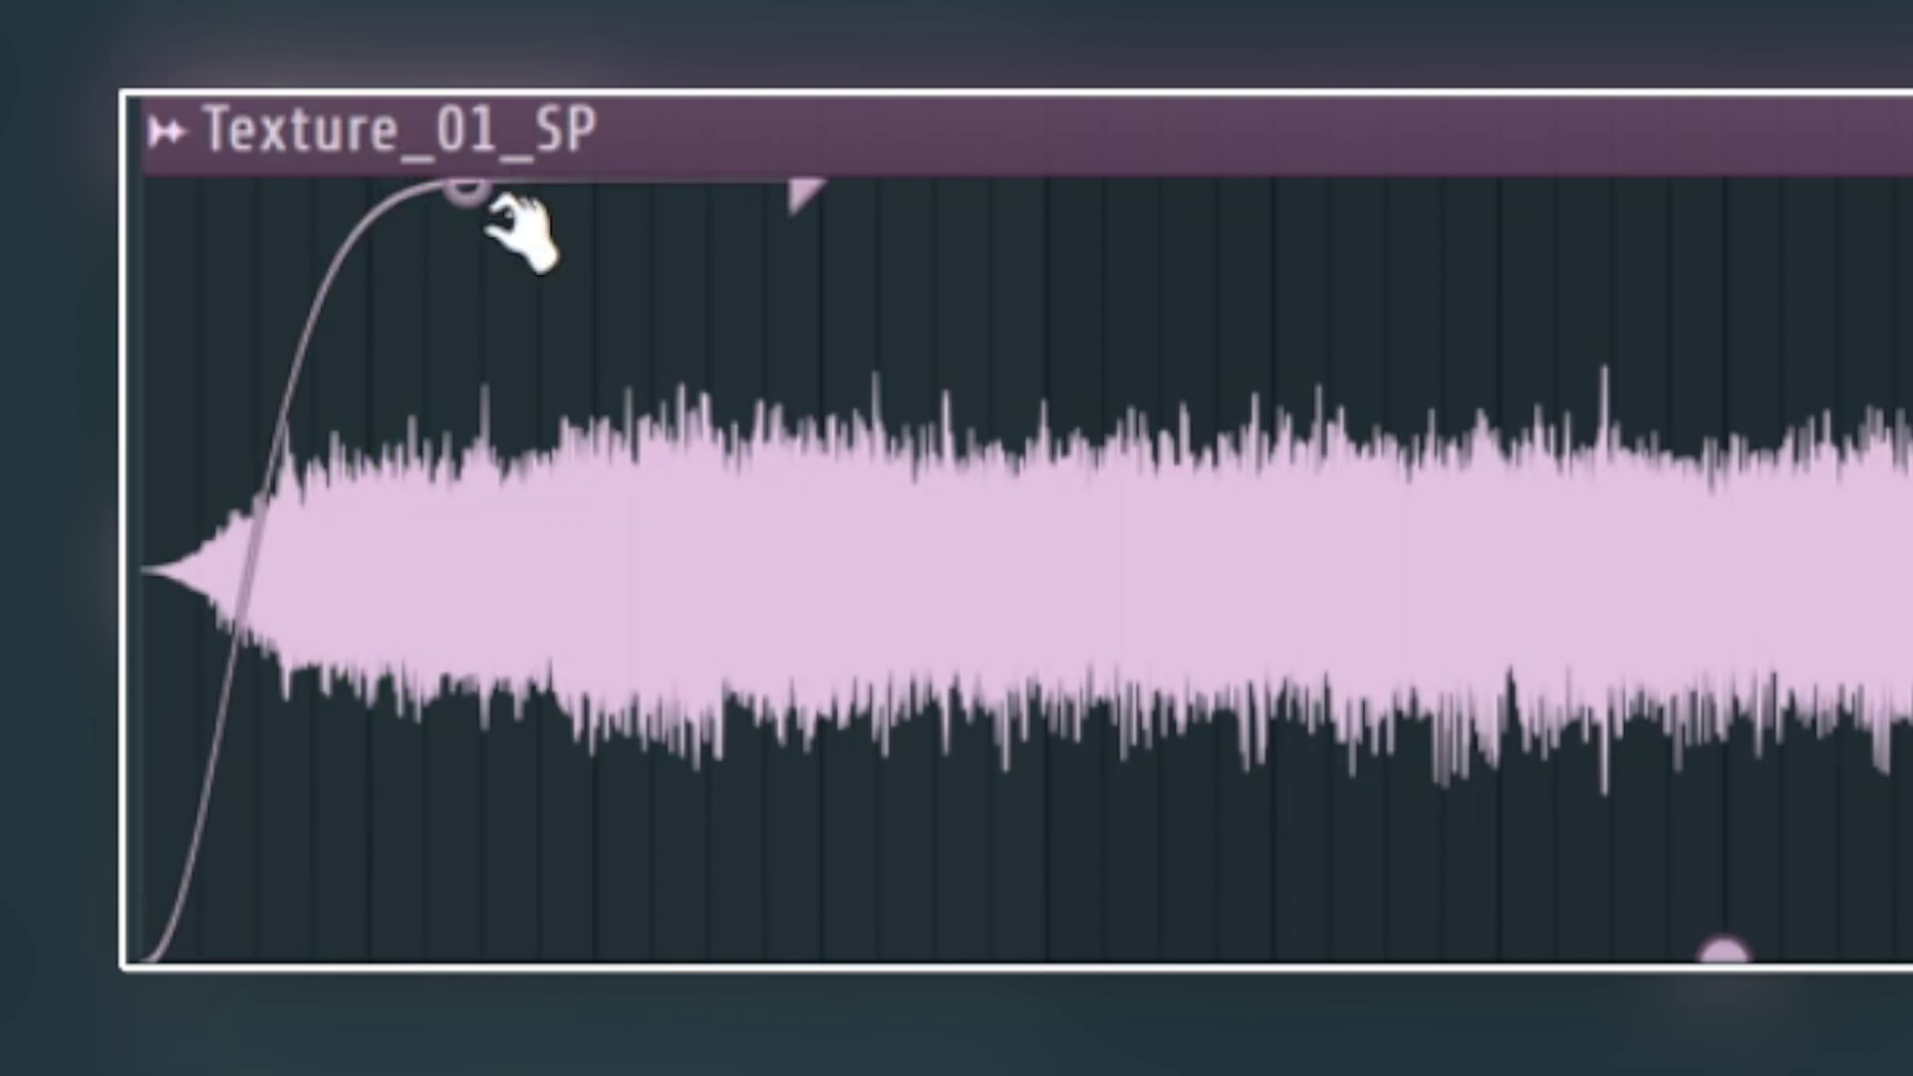
{"action": "left_click_drag", "start_coordinate": [503, 209], "coordinate": [503, 110]}
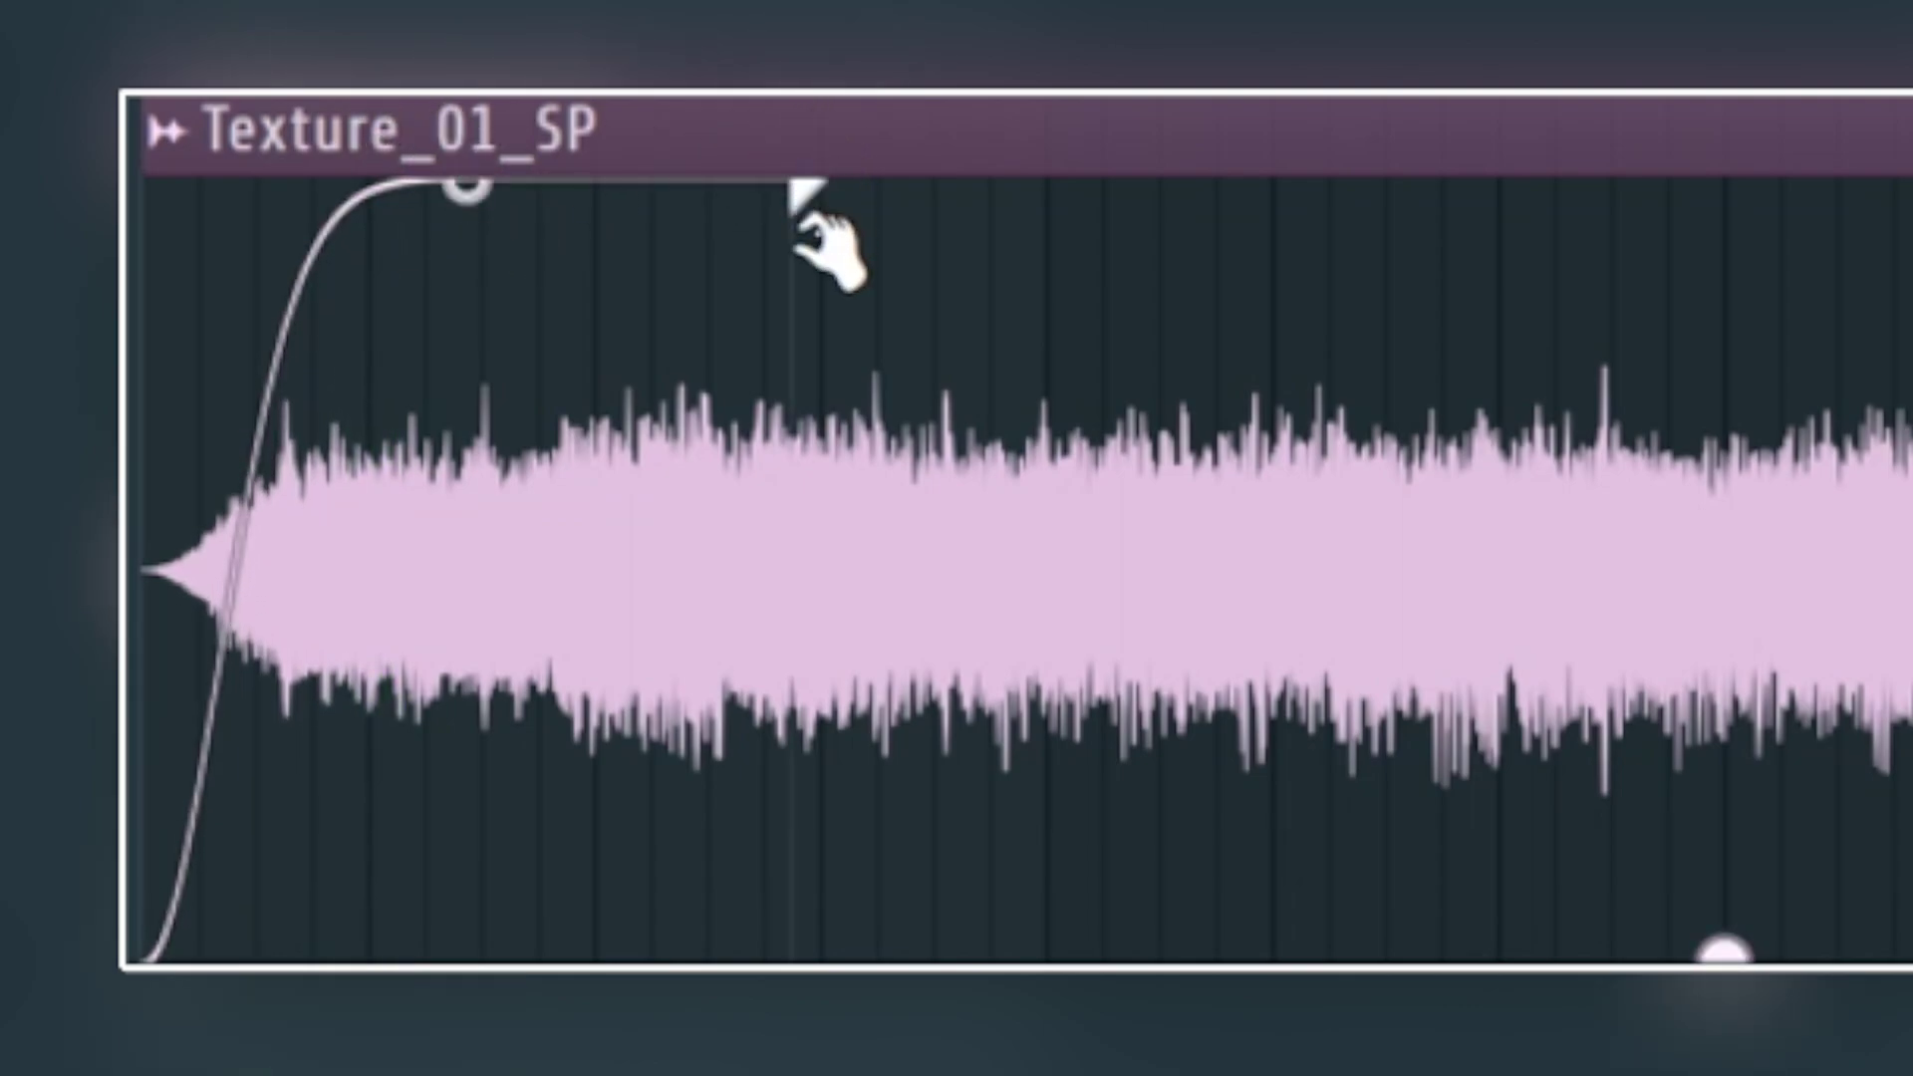
{"action": "left_click_drag", "start_coordinate": [827, 249], "coordinate": [522, 275]}
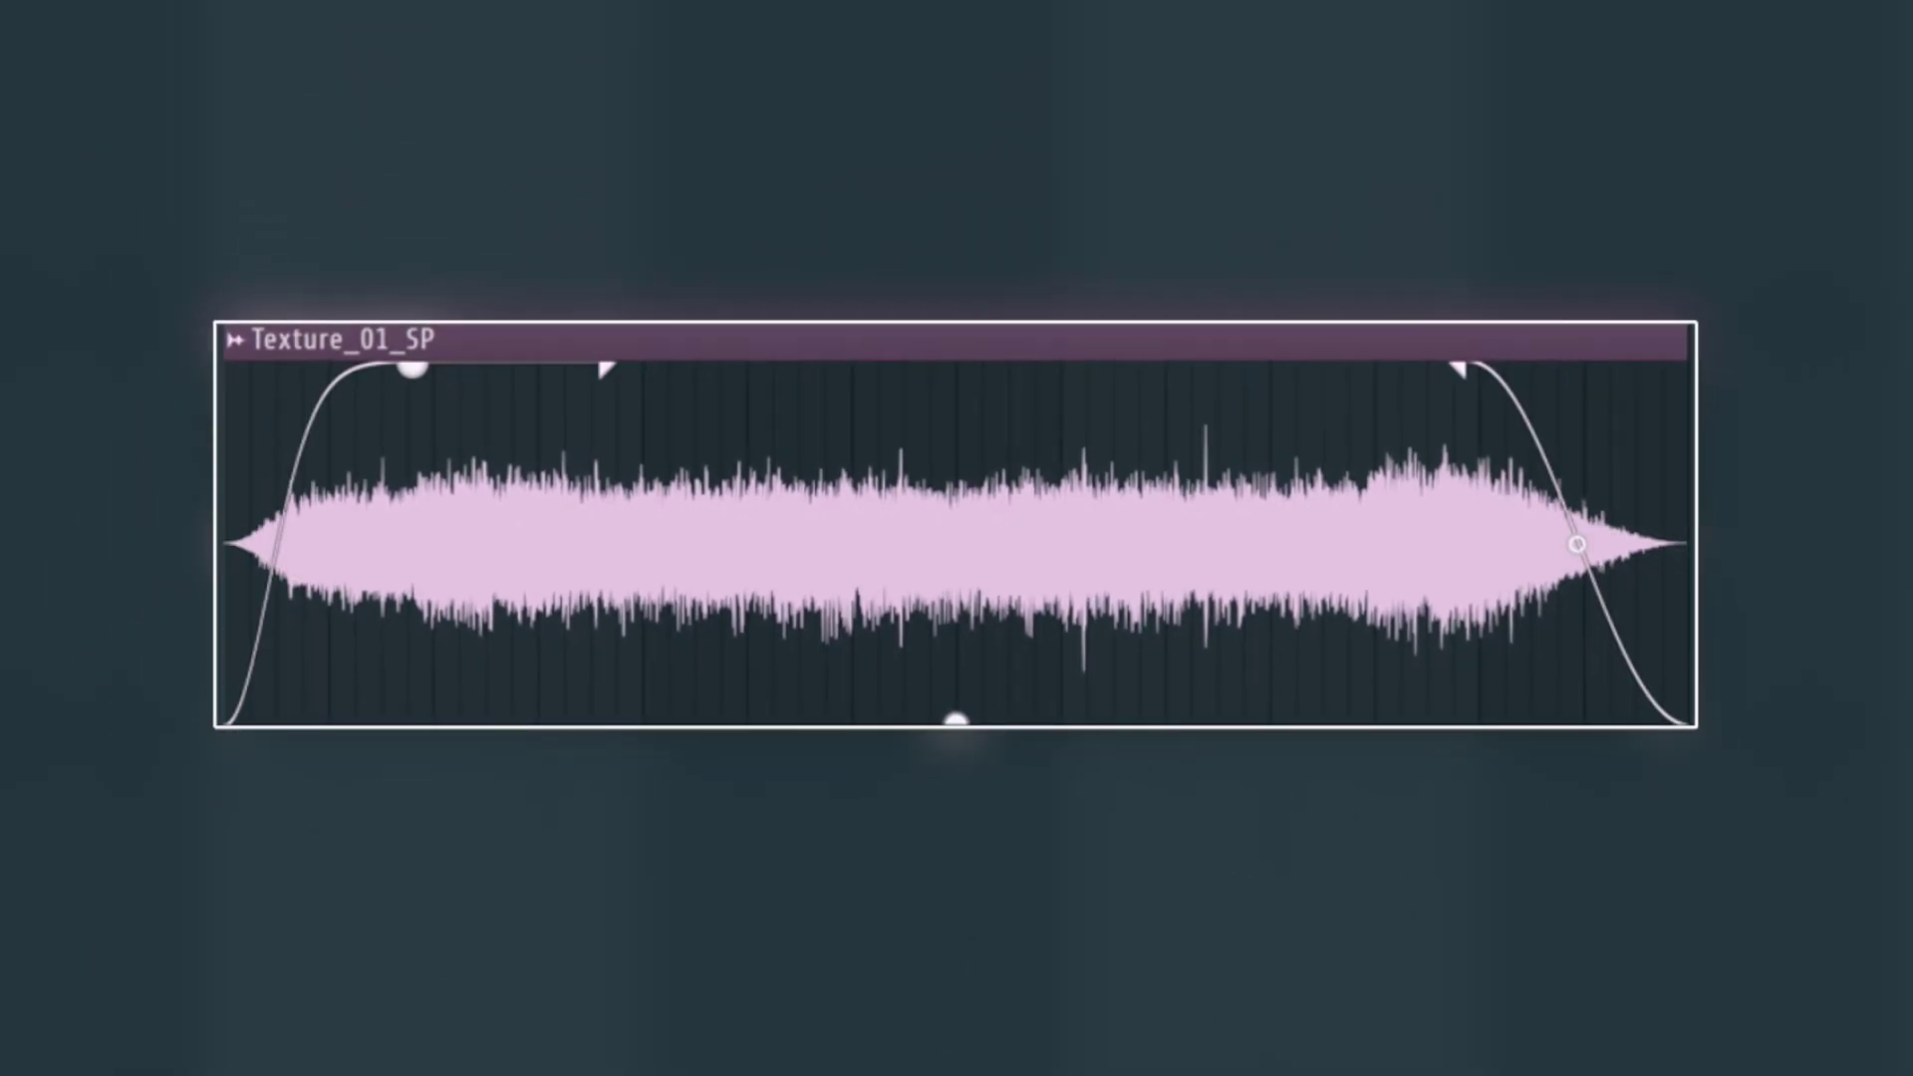
{"action": "left_click_drag", "start_coordinate": [411, 366], "coordinate": [409, 435]}
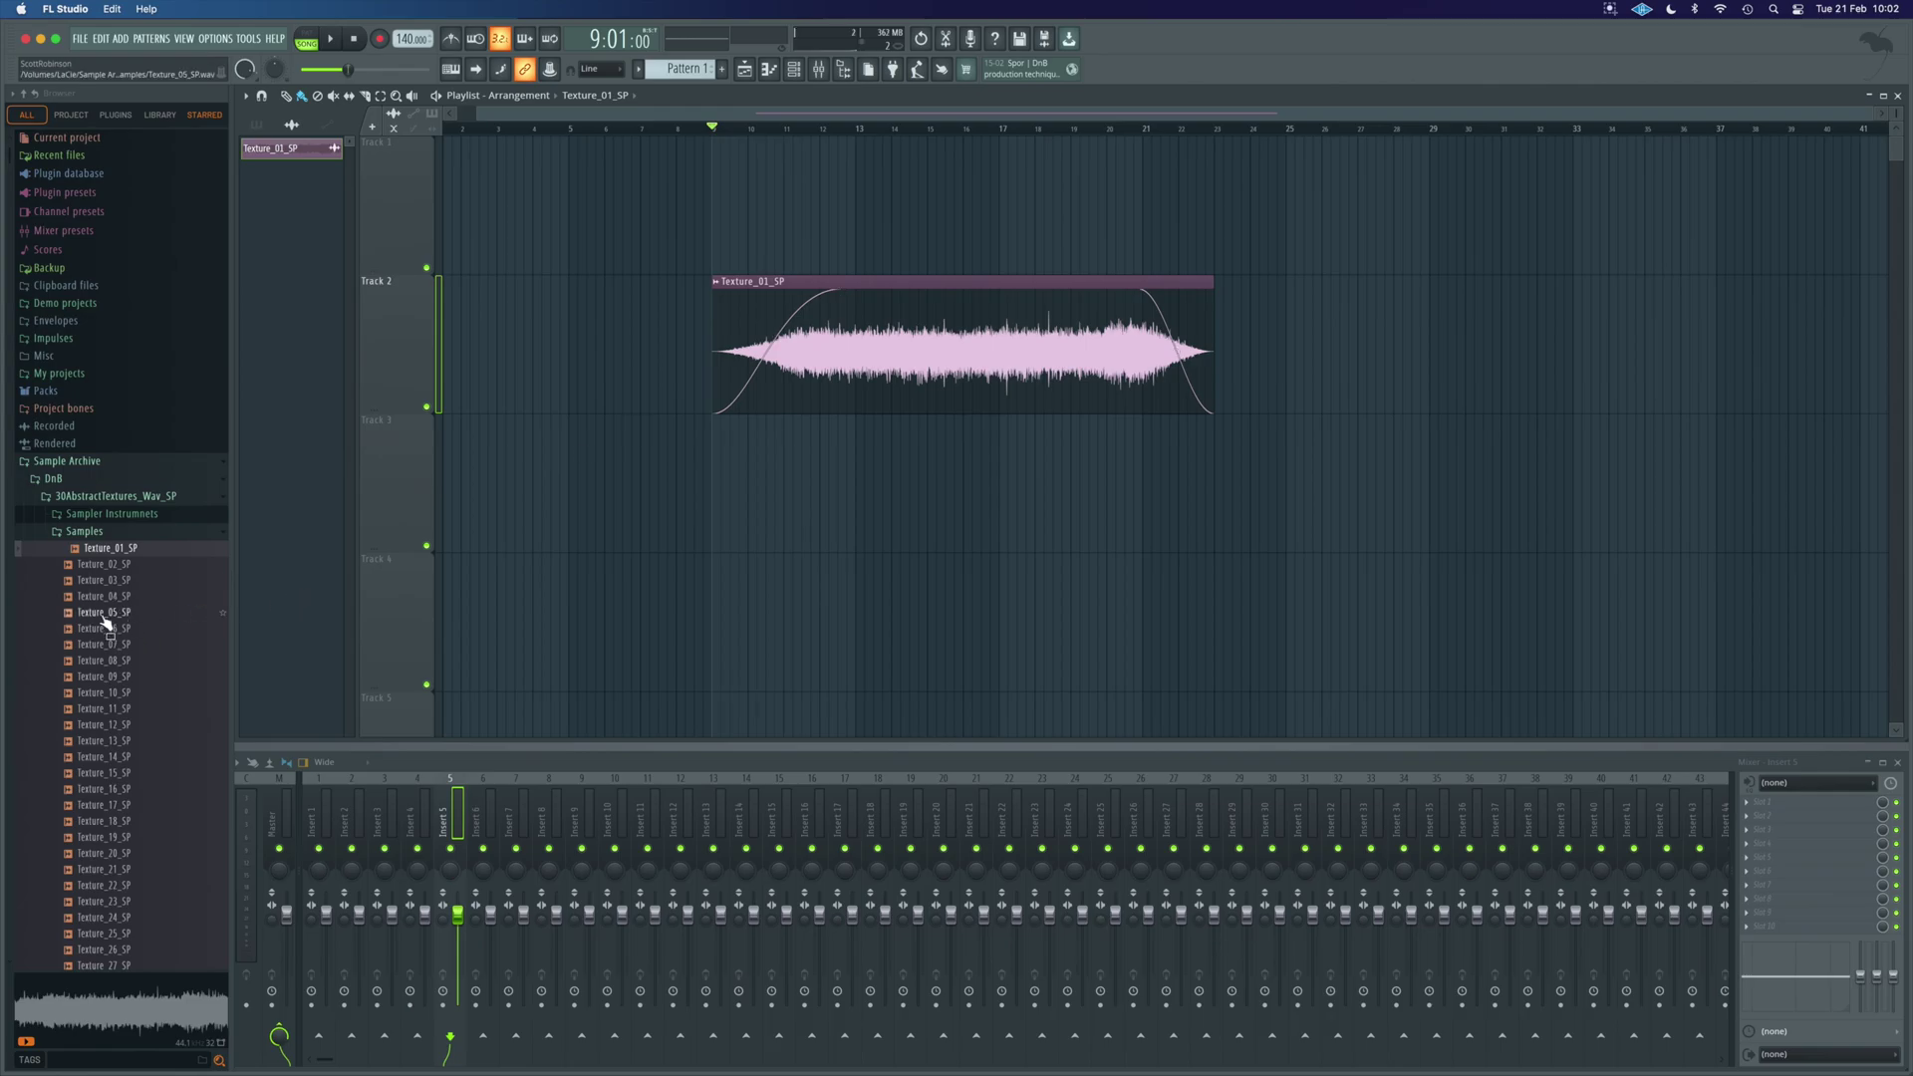
{"action": "left_click_drag", "start_coordinate": [1269, 331], "coordinate": [1271, 329]}
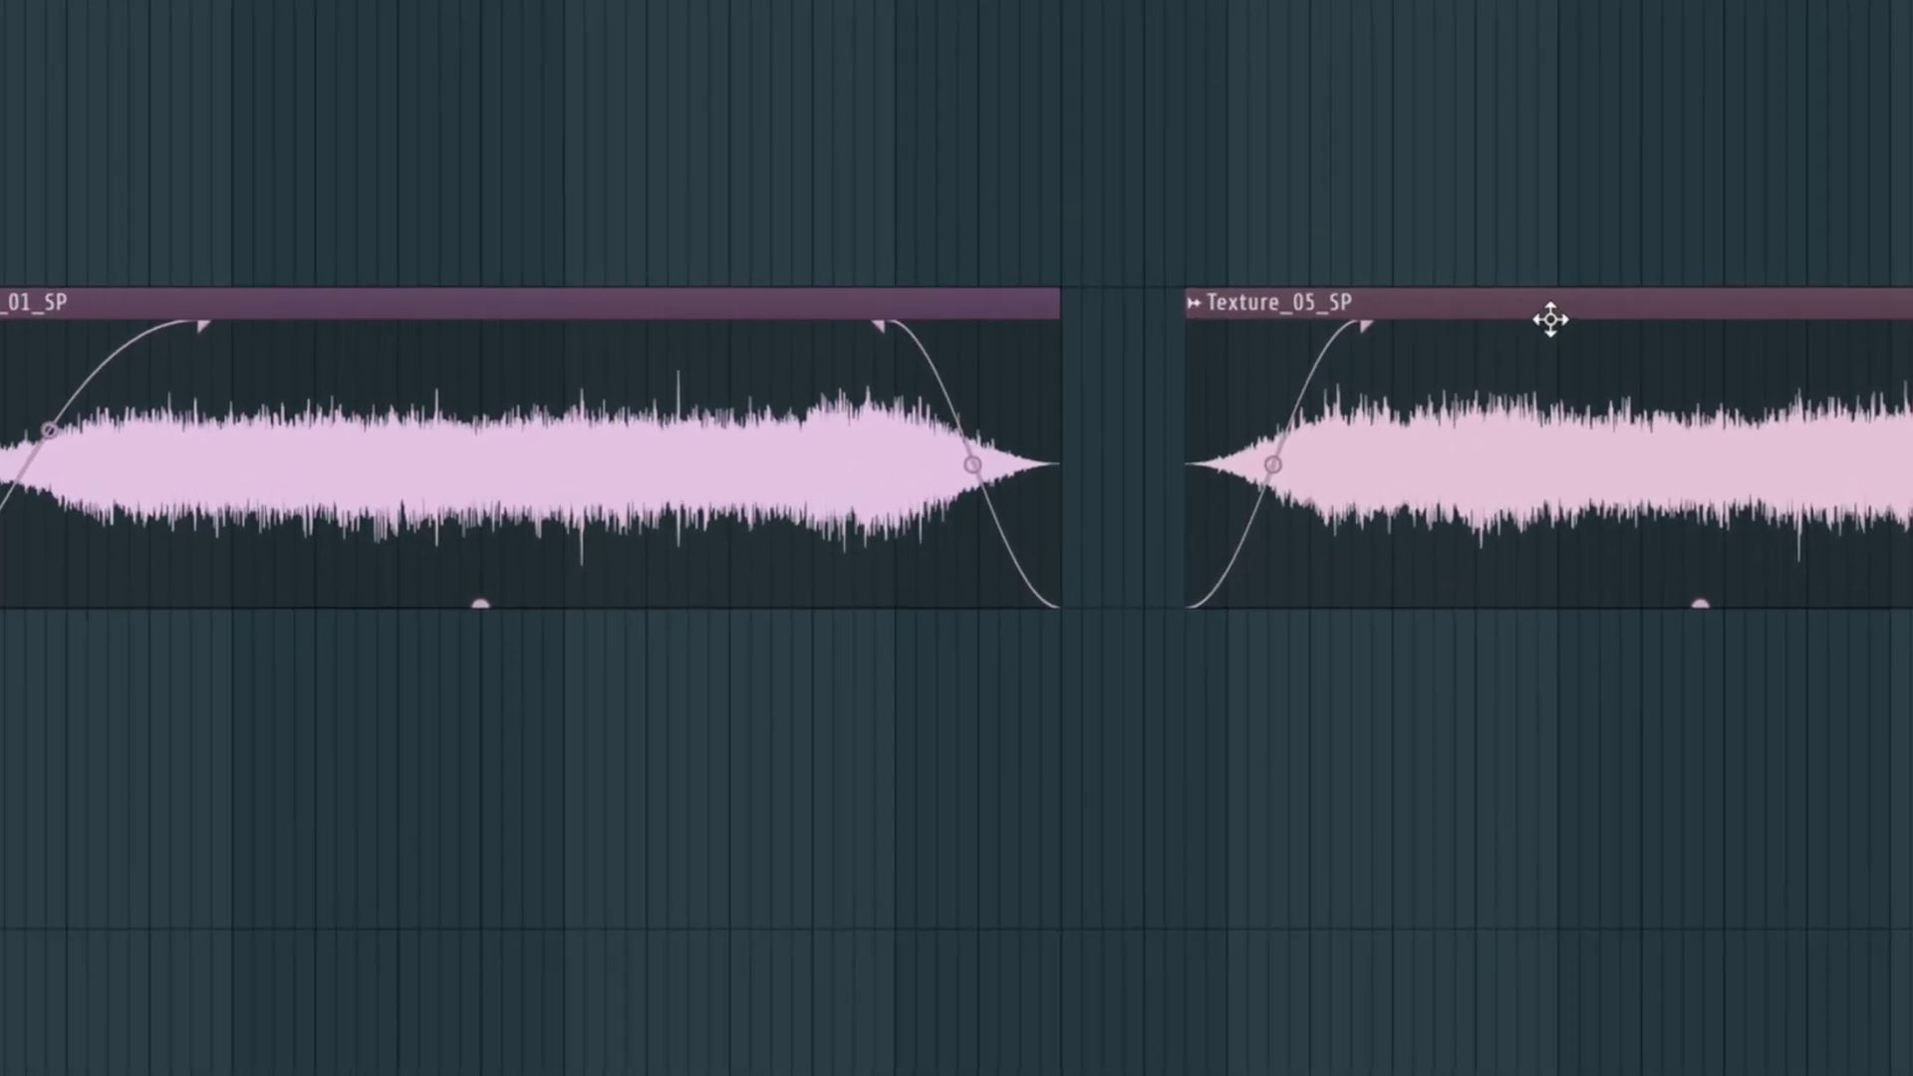
{"action": "mouse_move", "coordinate": [1424, 282]}
{"action": "left_mouse_down"}
{"action": "mouse_move", "coordinate": [1325, 281]}
{"action": "mouse_move", "coordinate": [1503, 312]}
{"action": "mouse_move", "coordinate": [1360, 315]}
{"action": "left_mouse_up"}
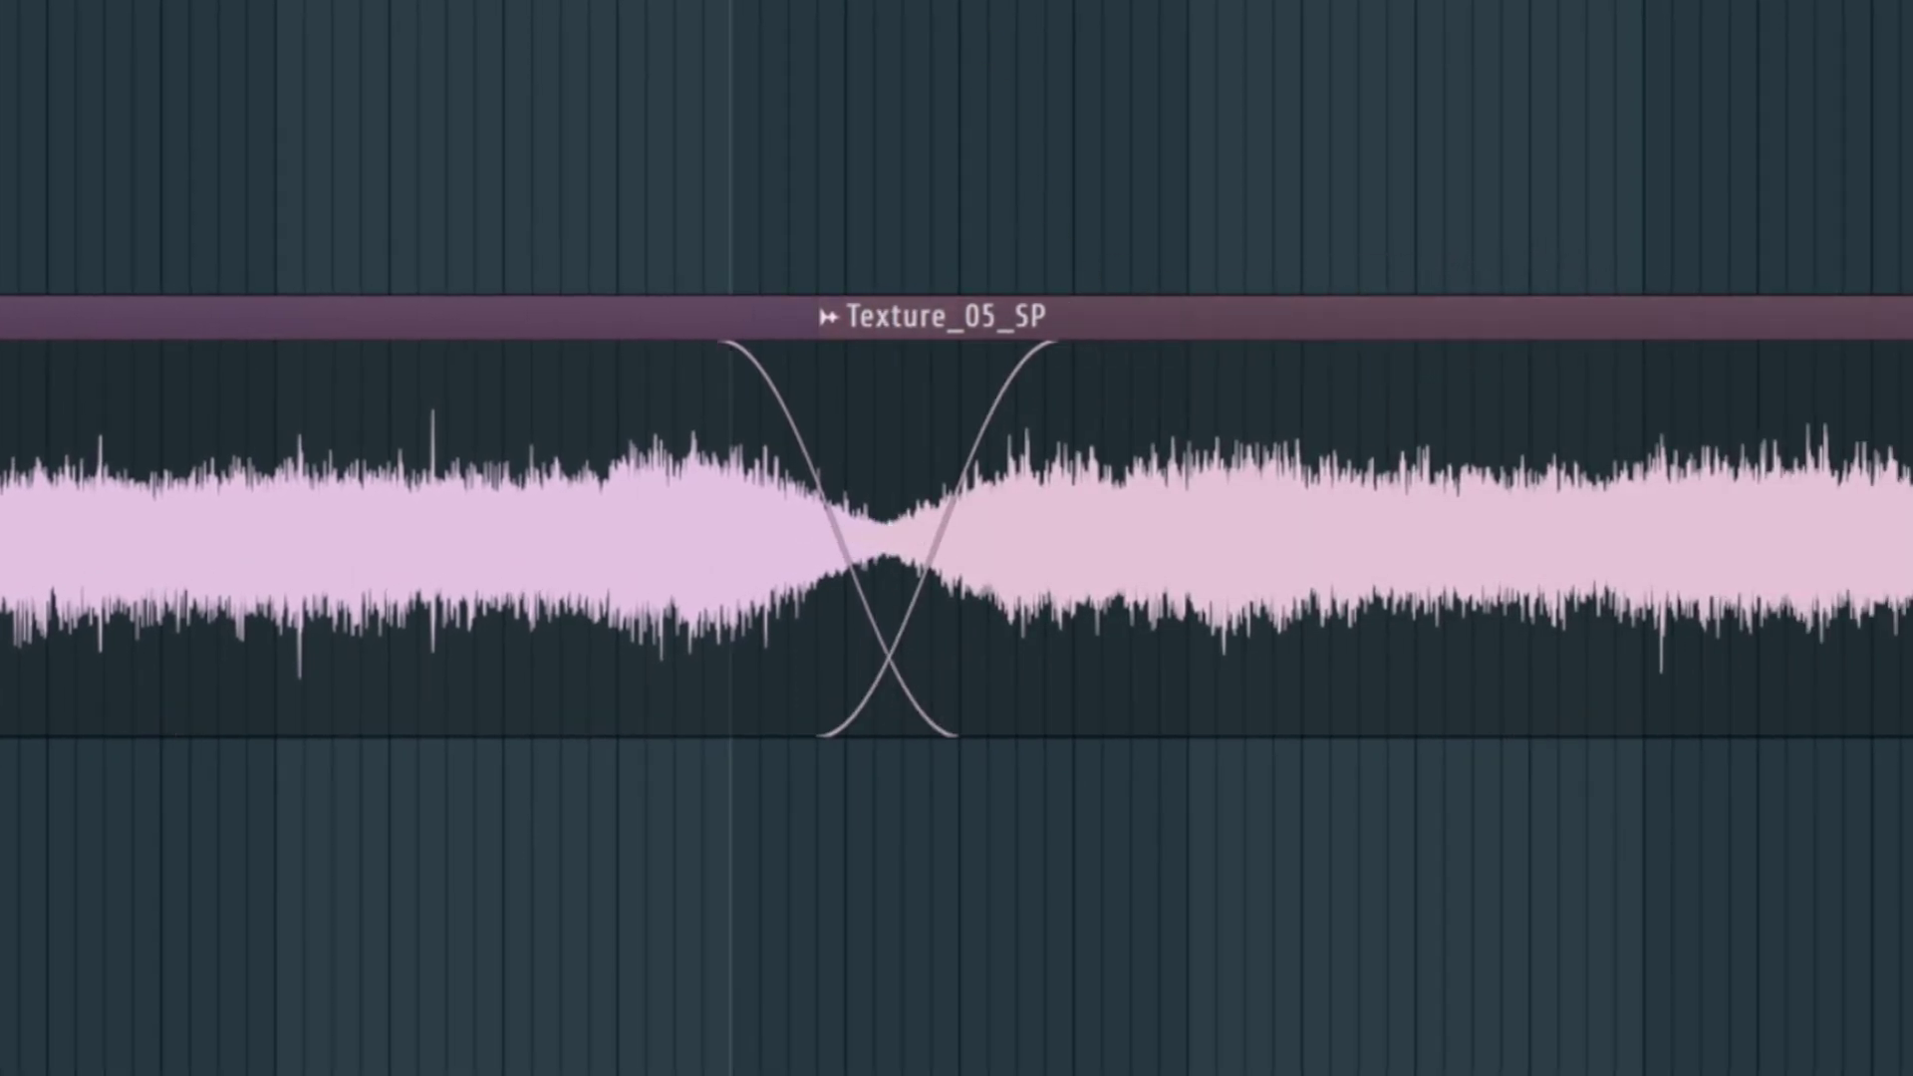
{"action": "key", "text": "space"}
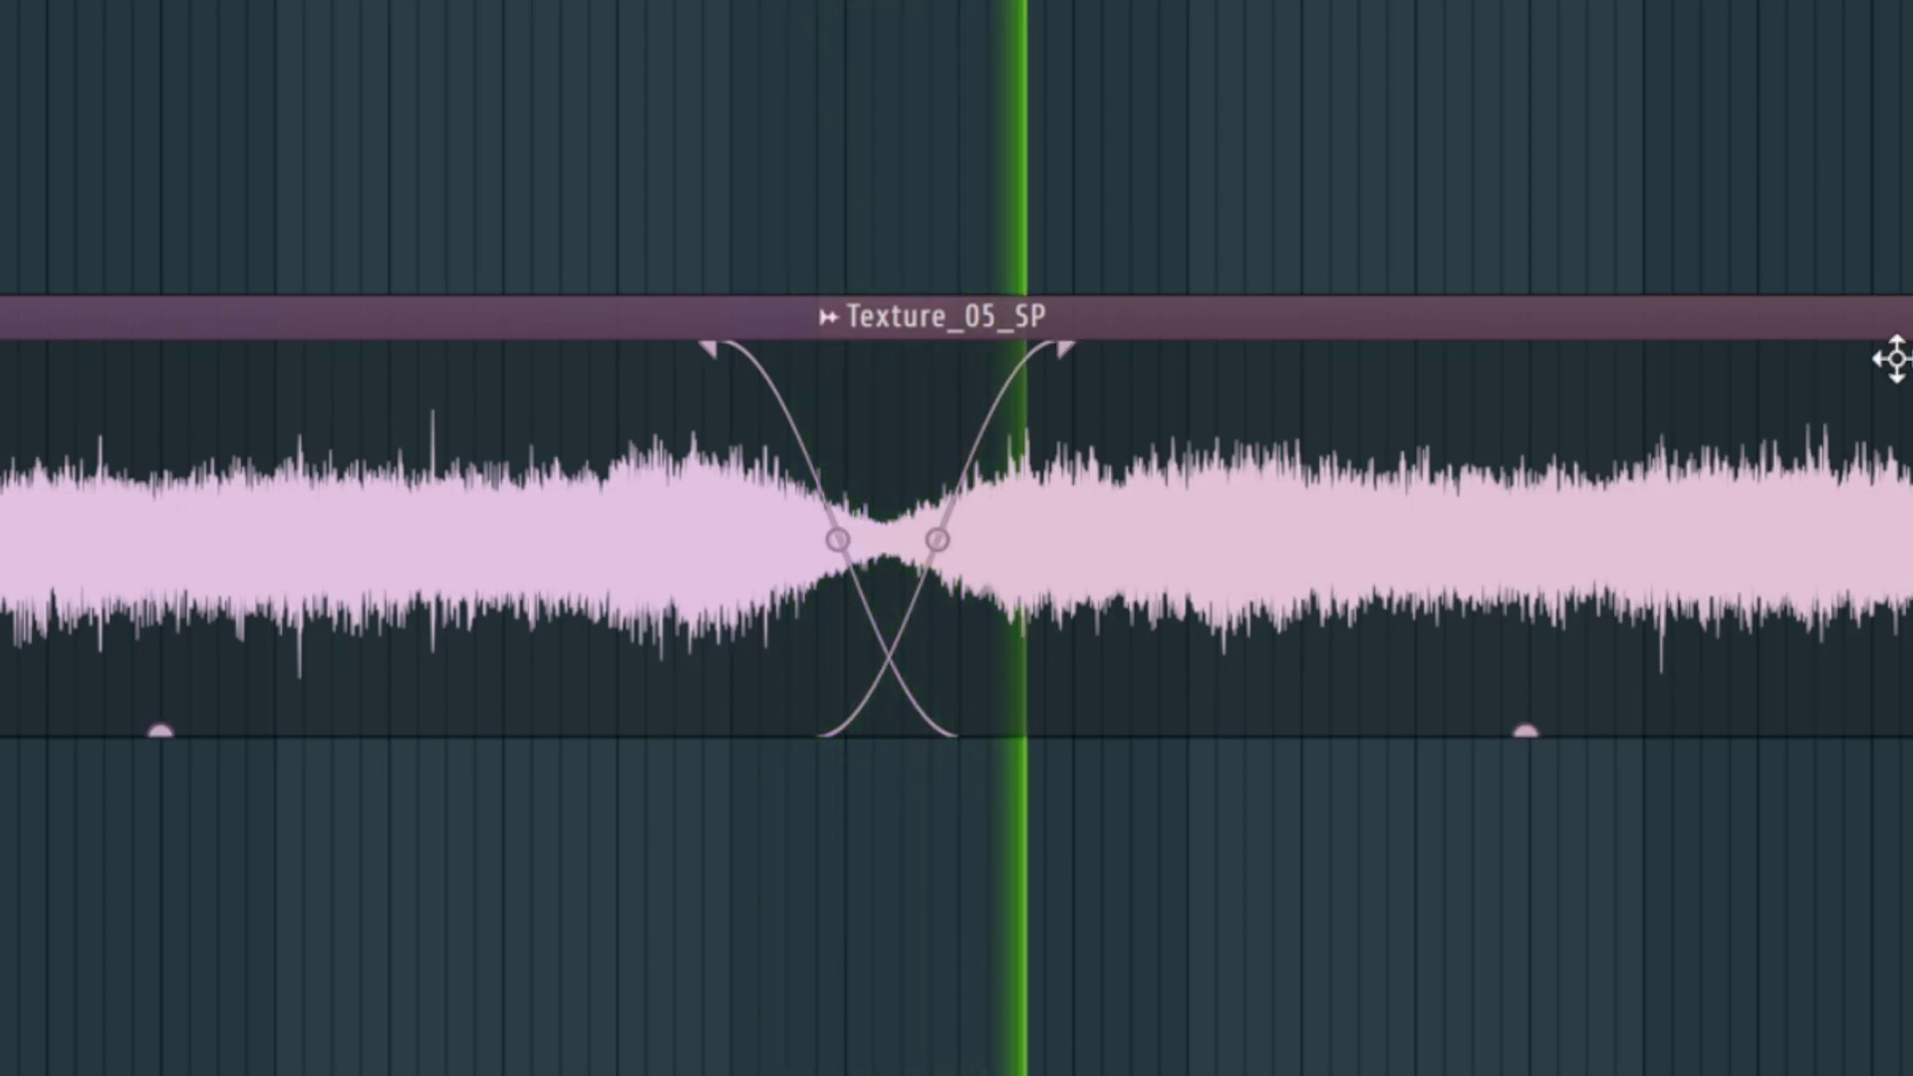
{"action": "right_click", "coordinate": [1793, 319]}
{"action": "key", "text": "space"}
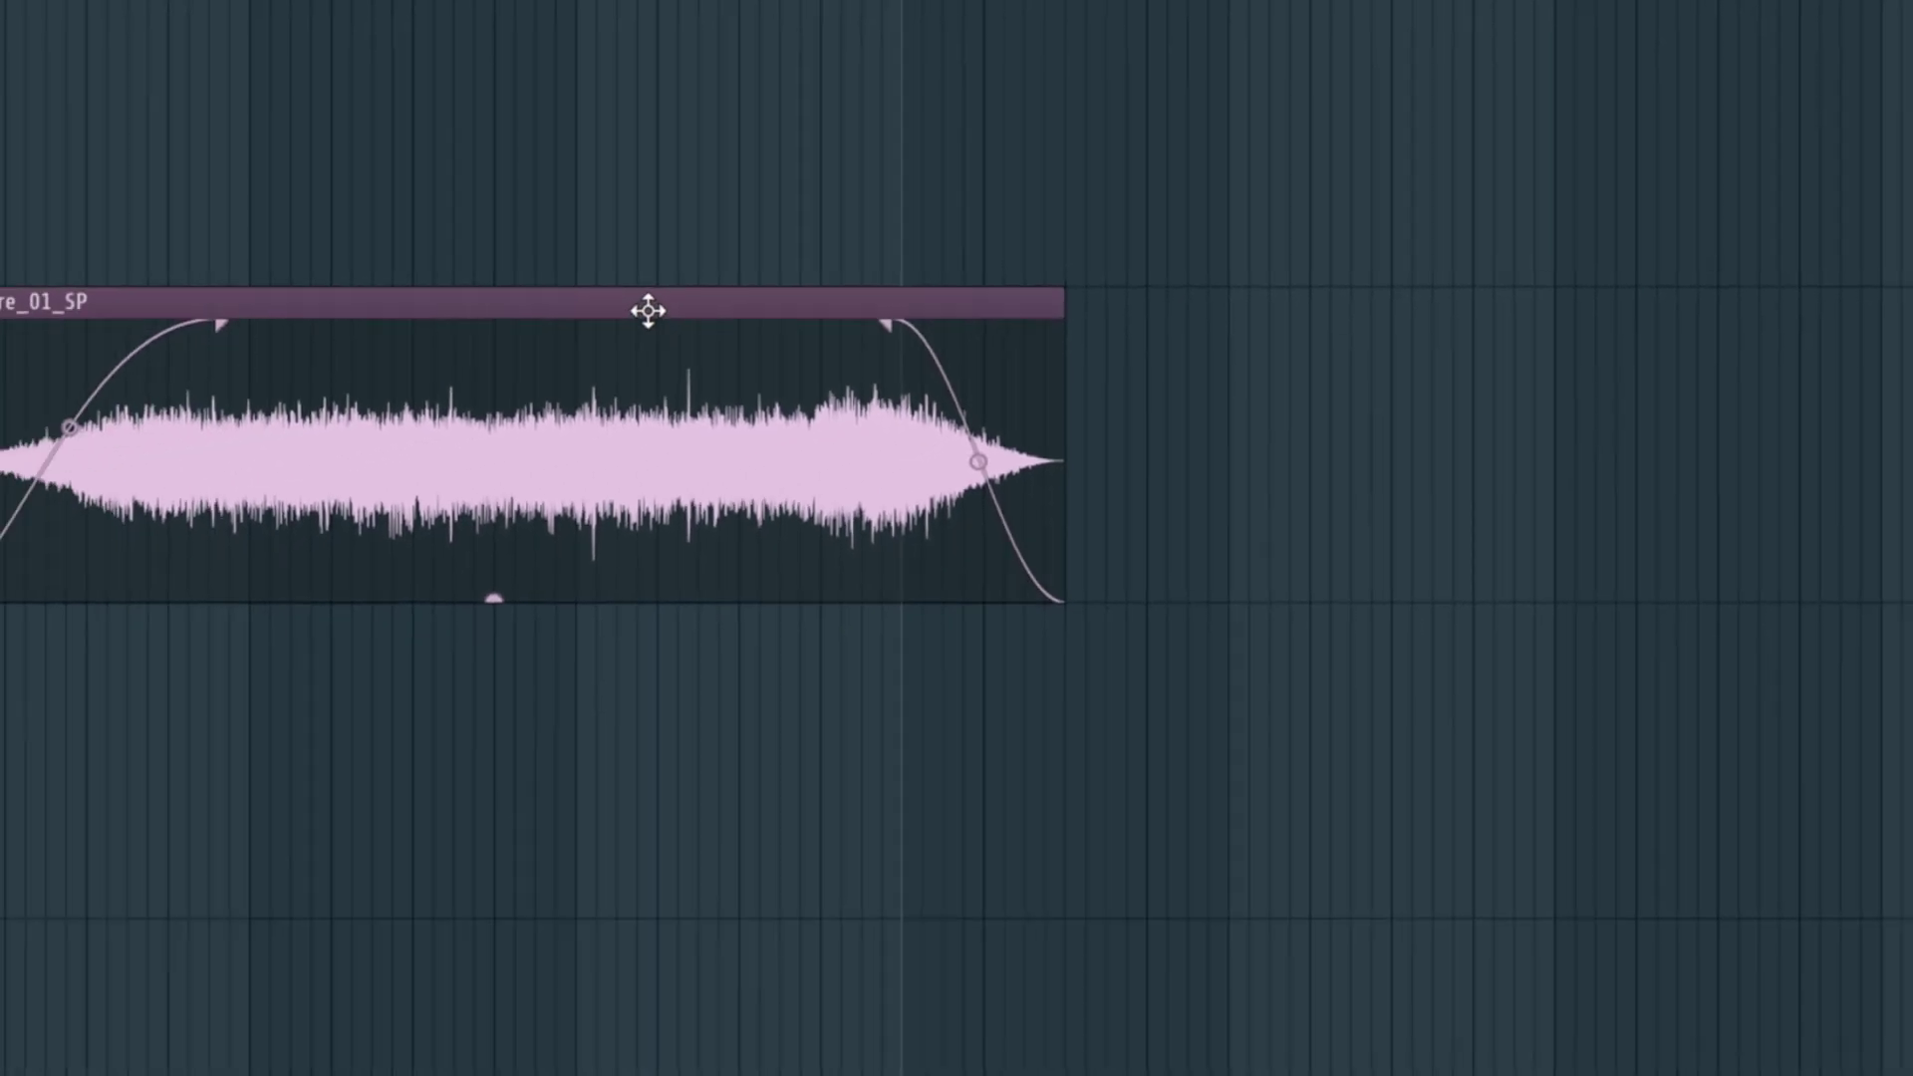
- Delete the old clip and place Texture_05_SP as an audio clip on Track 2 at bar 9
{"action": "right_click", "coordinate": [399, 321]}
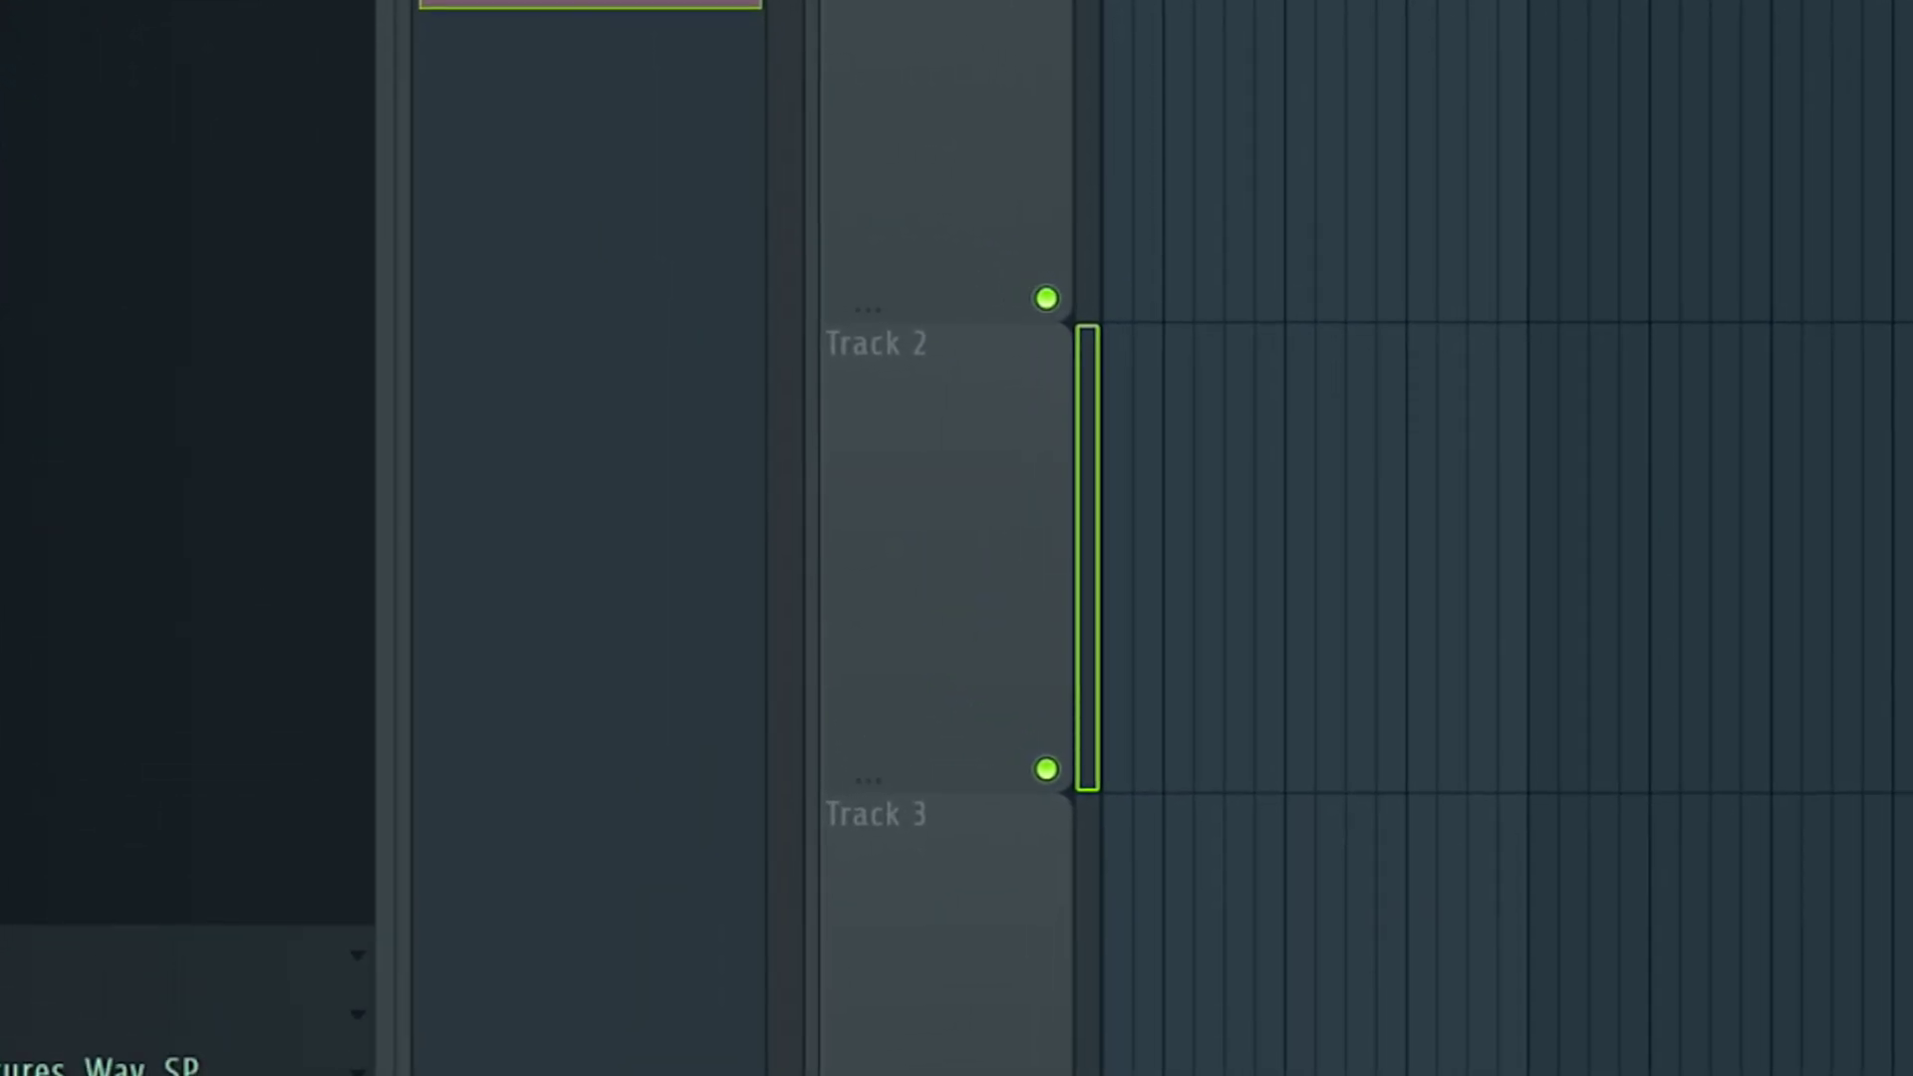
{"action": "left_click_drag", "start_coordinate": [937, 1071], "coordinate": [935, 563]}
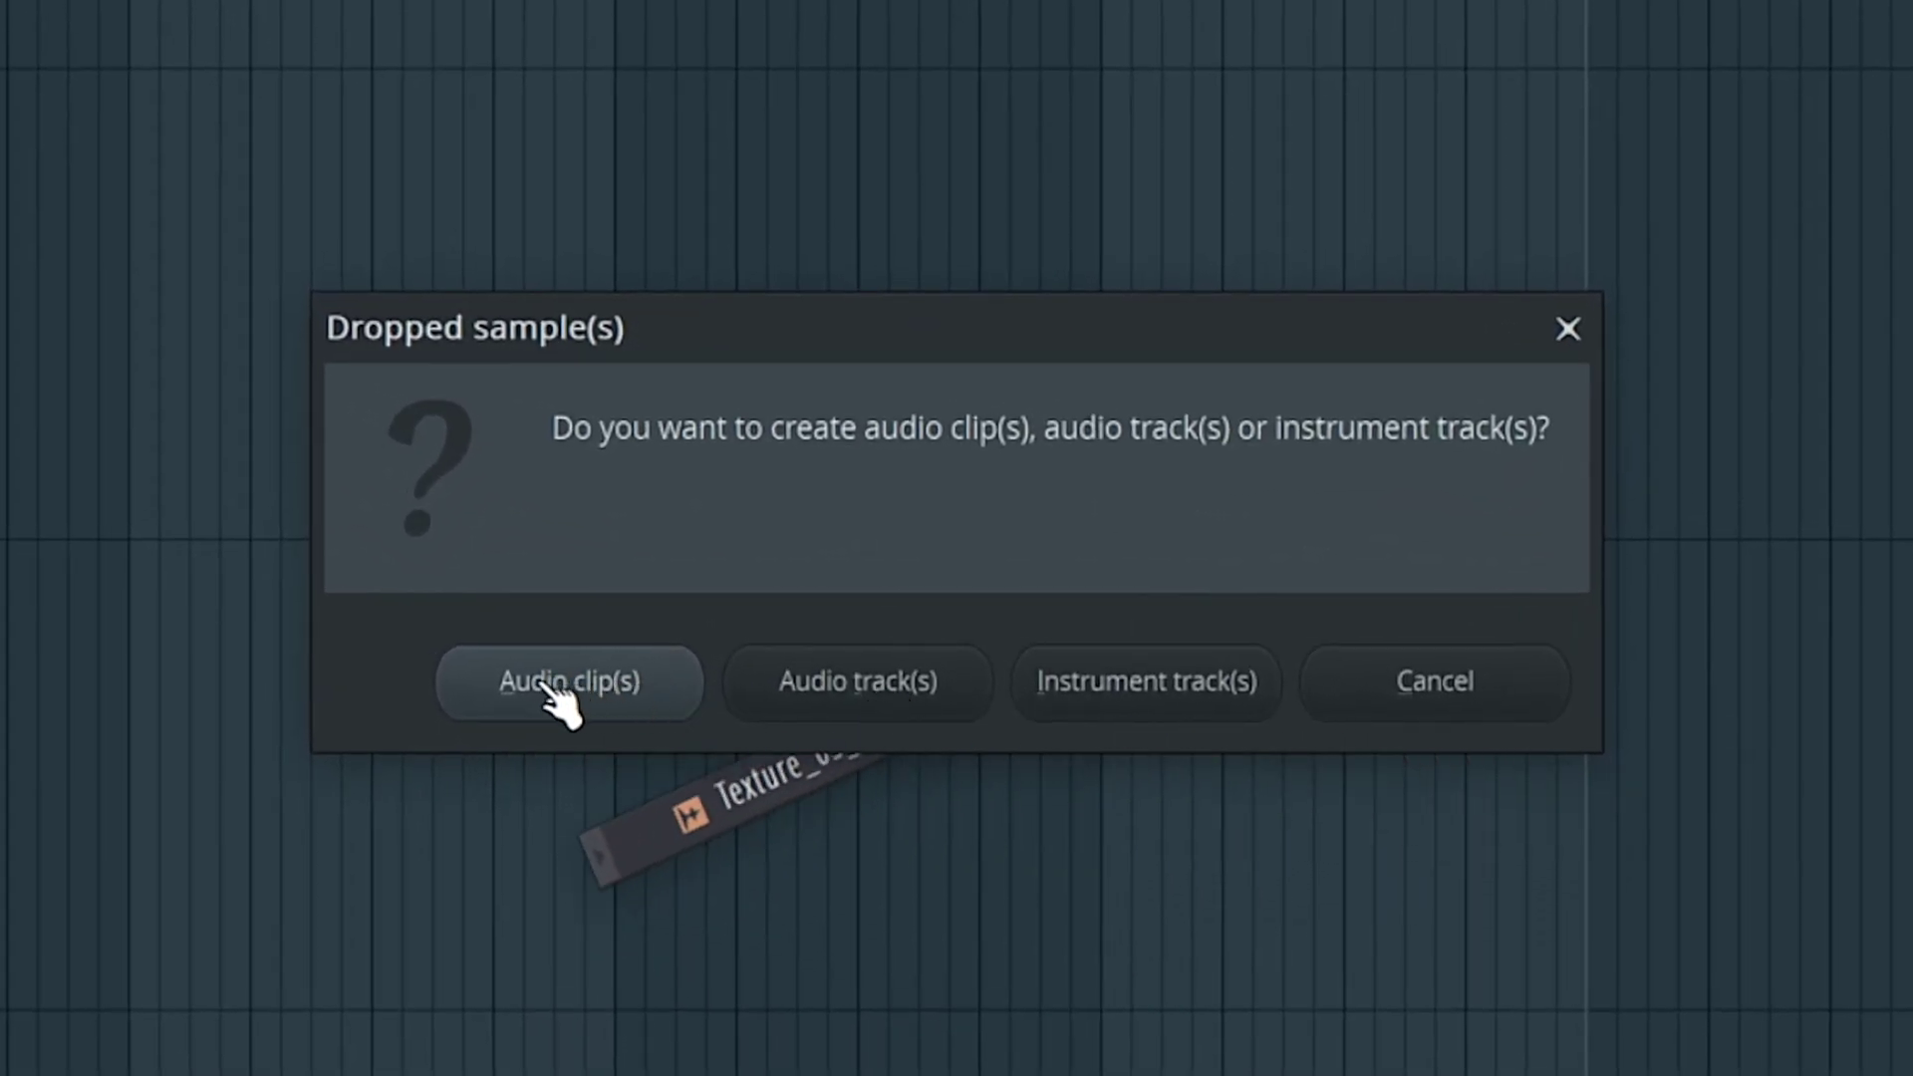
{"action": "left_click", "coordinate": [543, 687]}
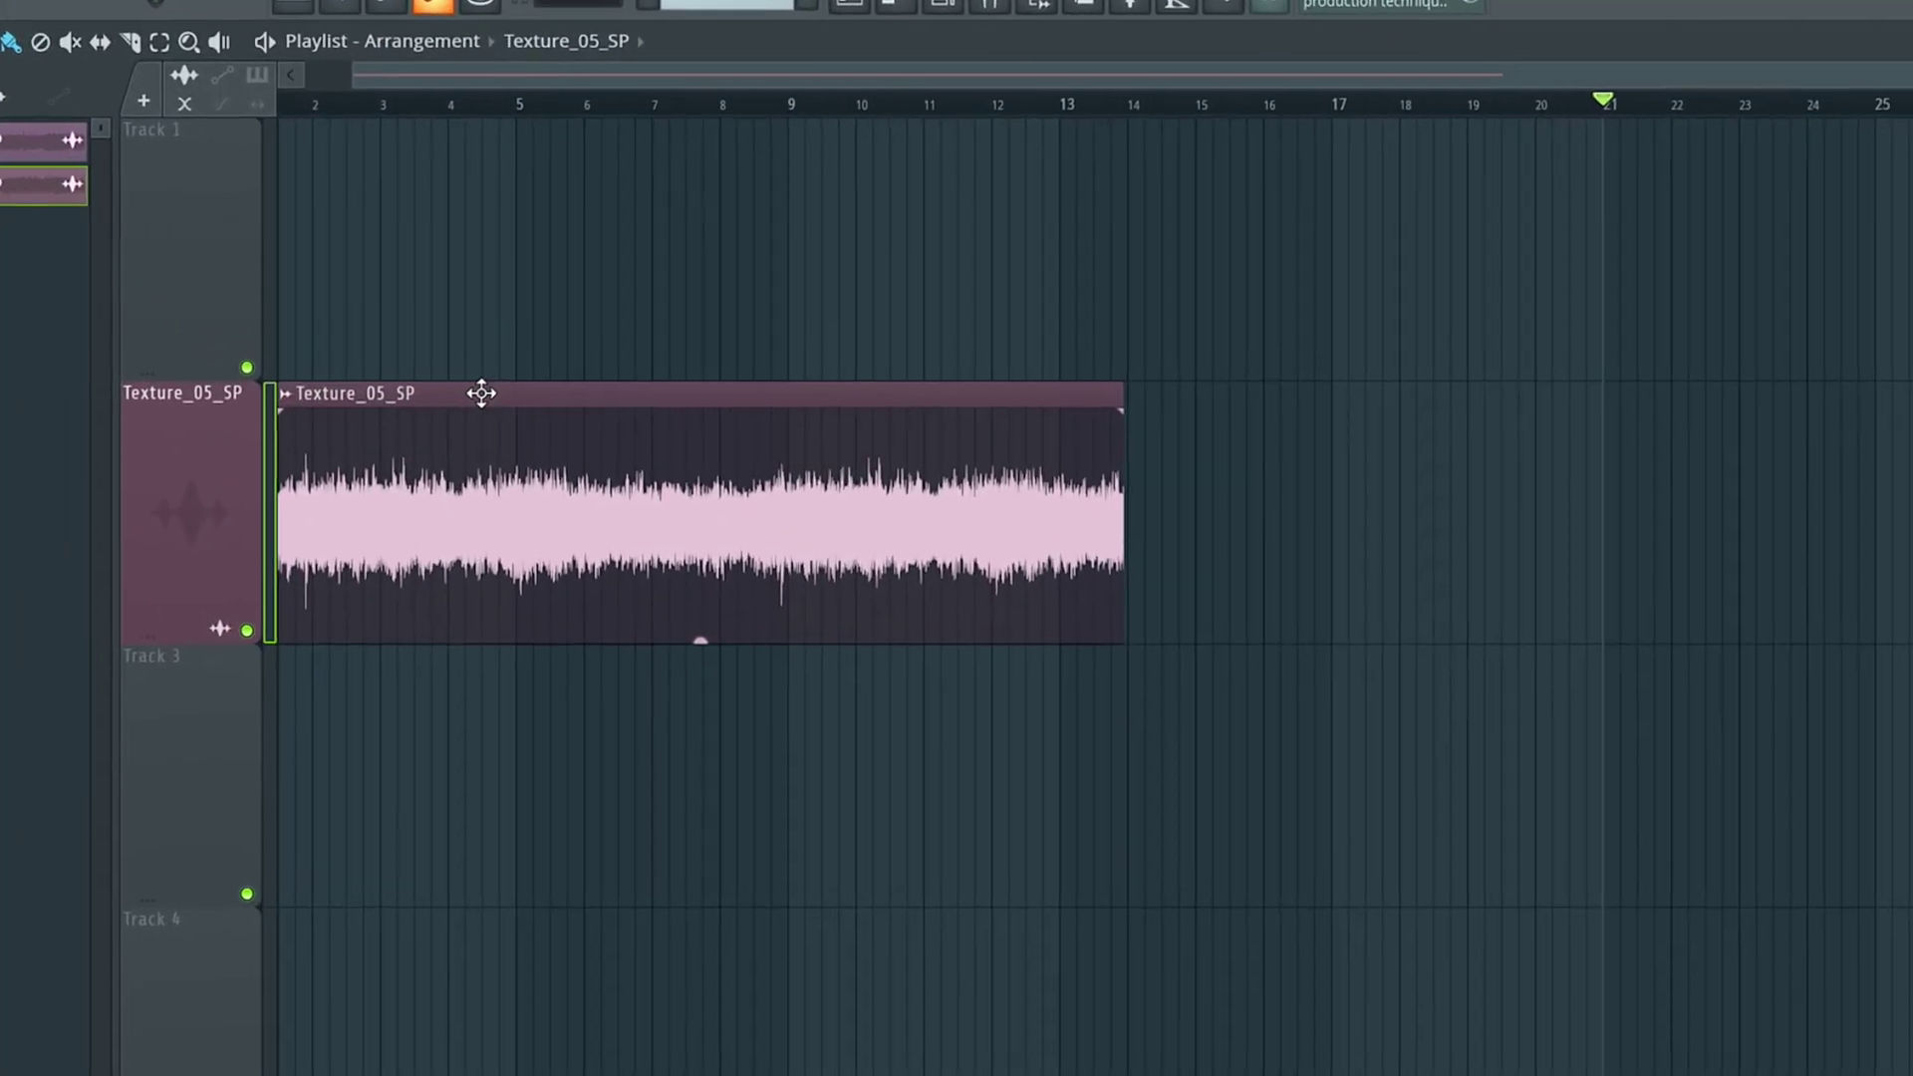
{"action": "left_click_drag", "start_coordinate": [514, 337], "coordinate": [905, 334]}
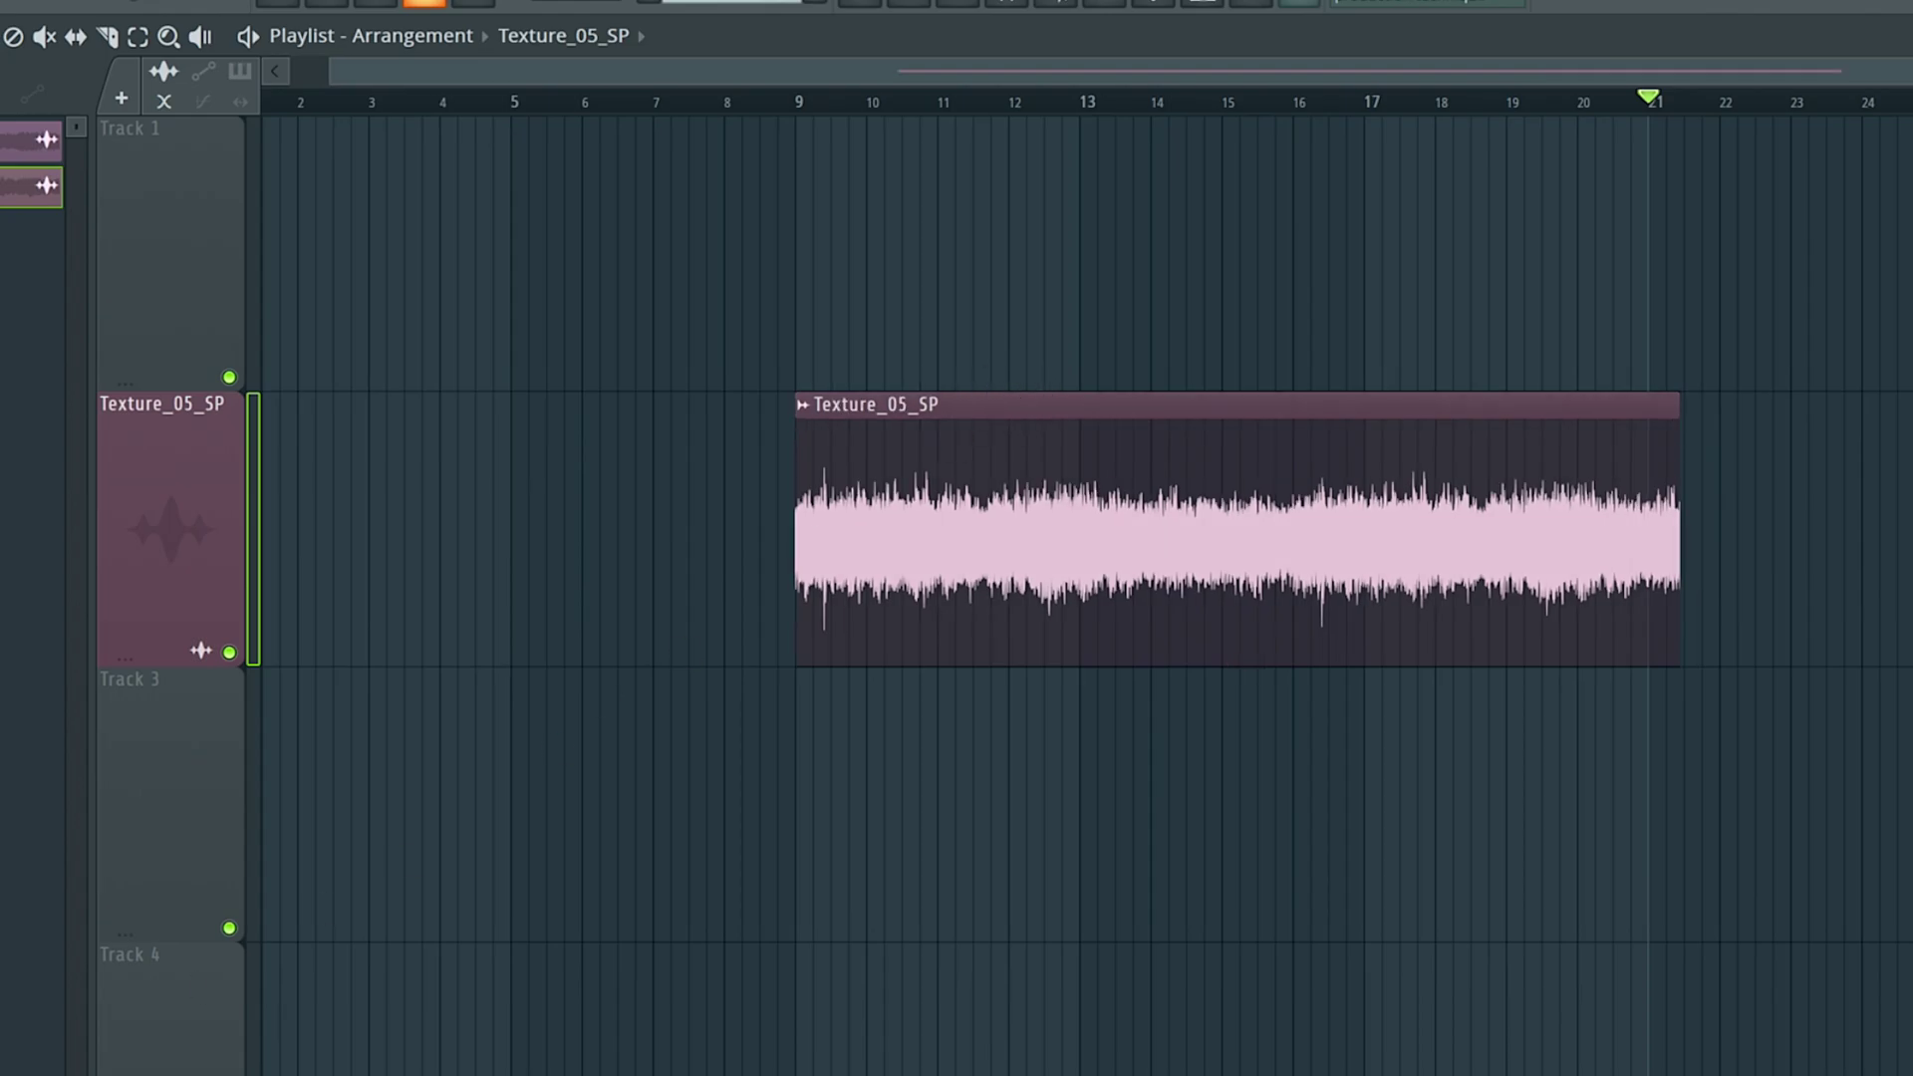
- Add Texture_08_SP to Track 2 overlapping Texture_05_SP's end, and audition from the overlap
{"action": "left_click_drag", "start_coordinate": [0, 1074], "coordinate": [1912, 495]}
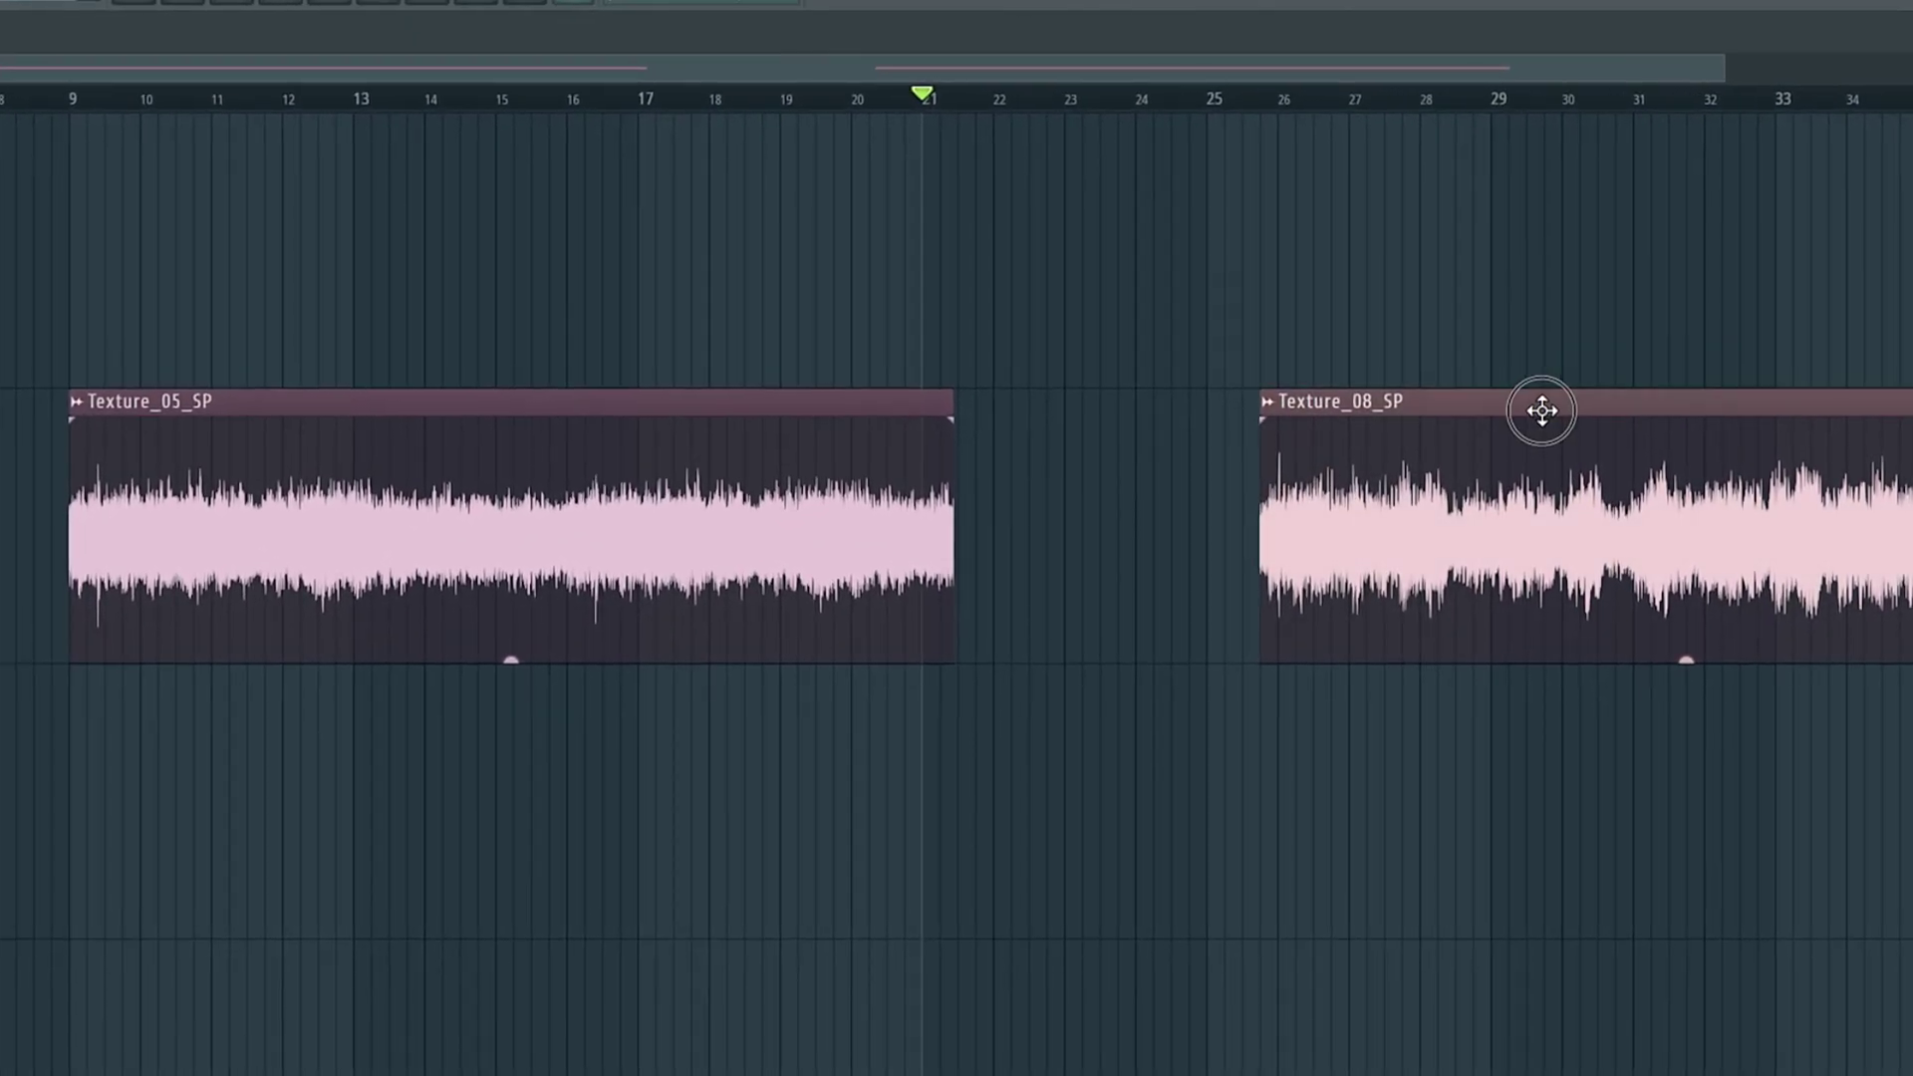
{"action": "left_click_drag", "start_coordinate": [1508, 363], "coordinate": [952, 453]}
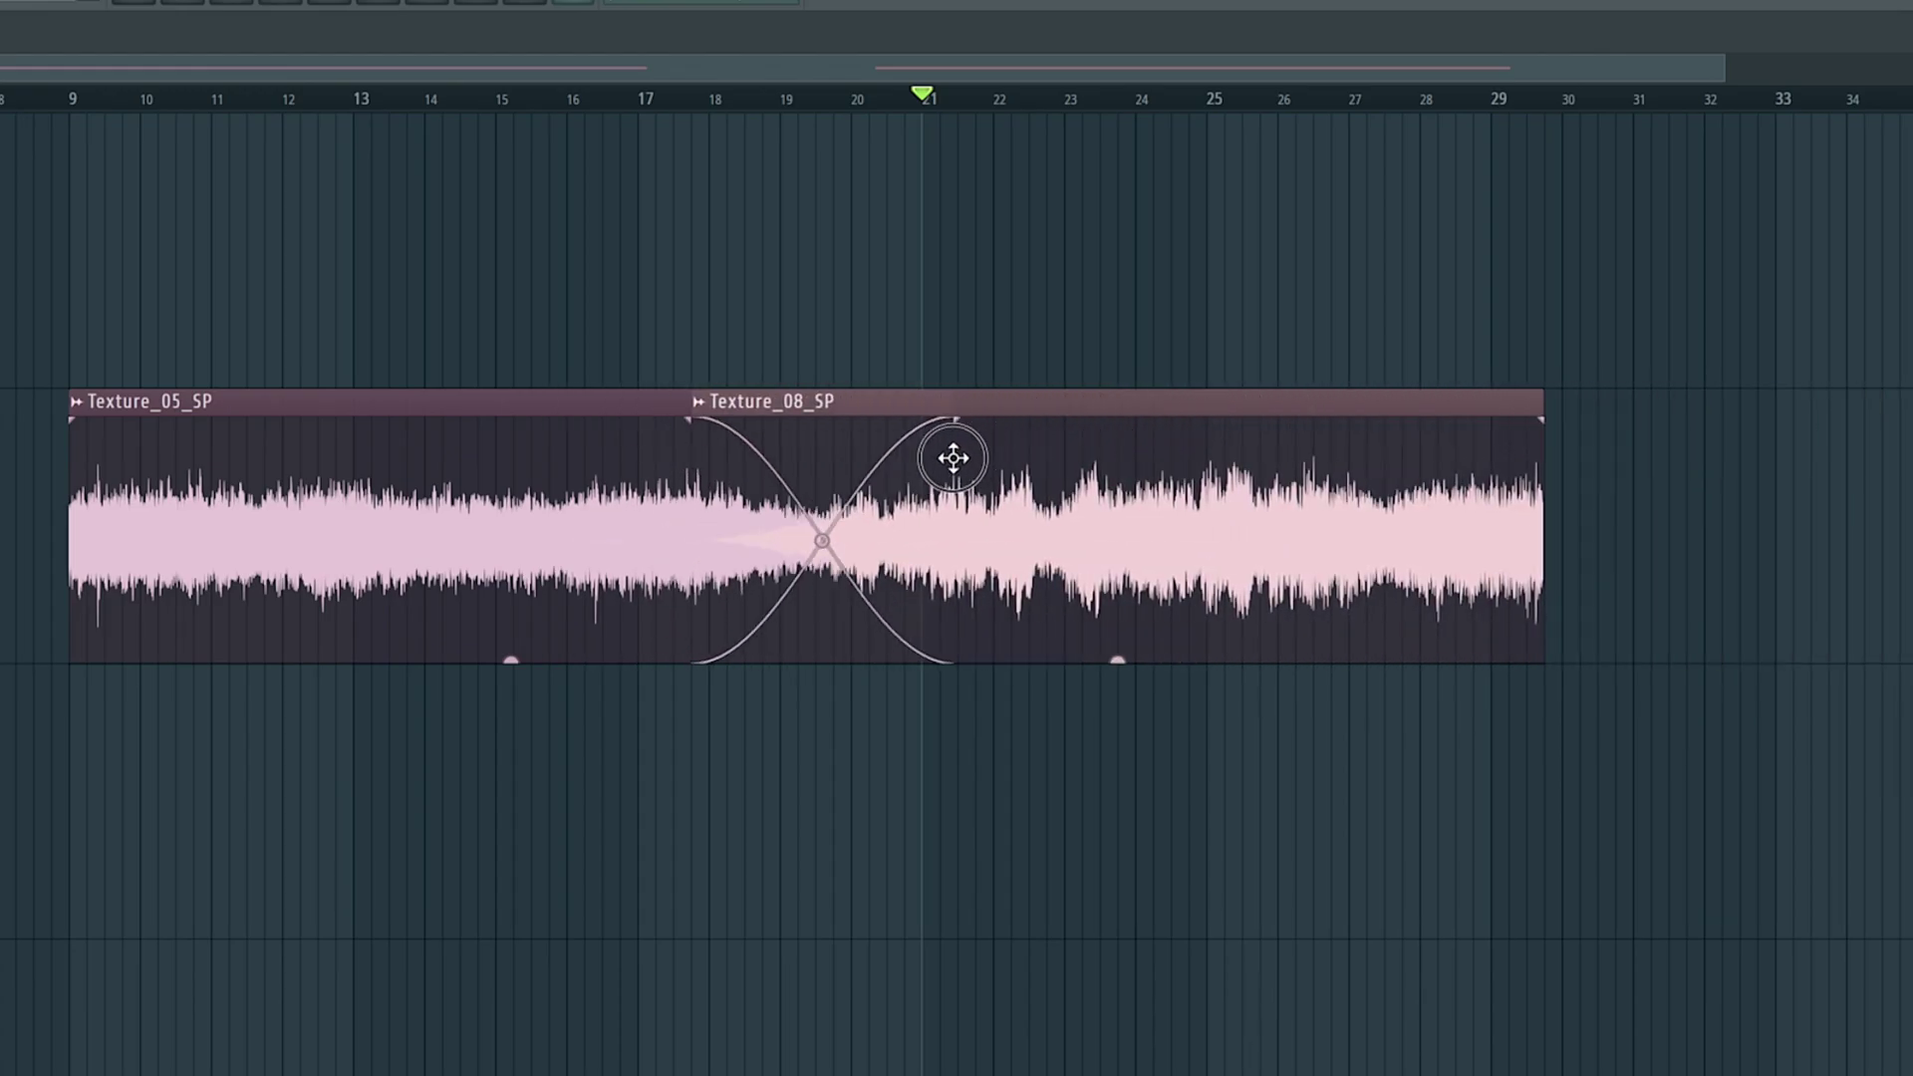
{"action": "left_click", "coordinate": [685, 98]}
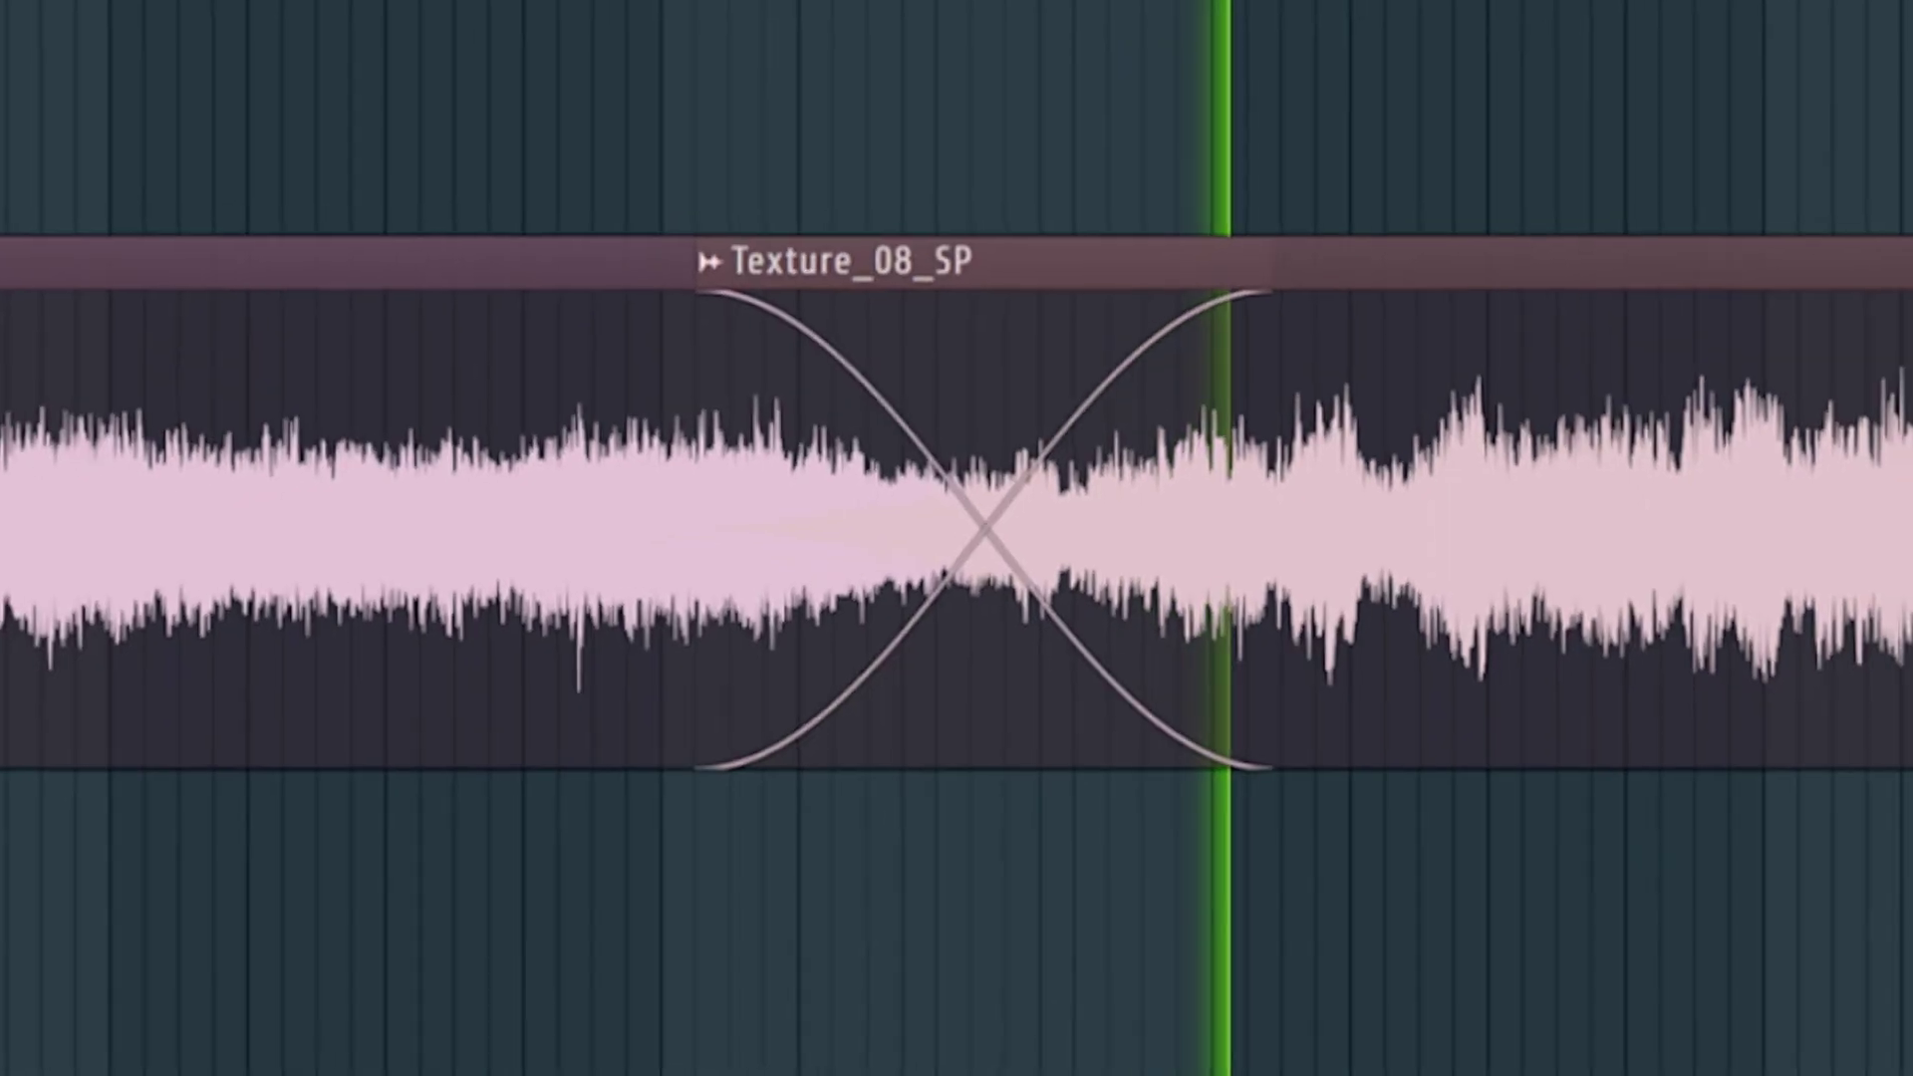
{"action": "key", "text": "space"}
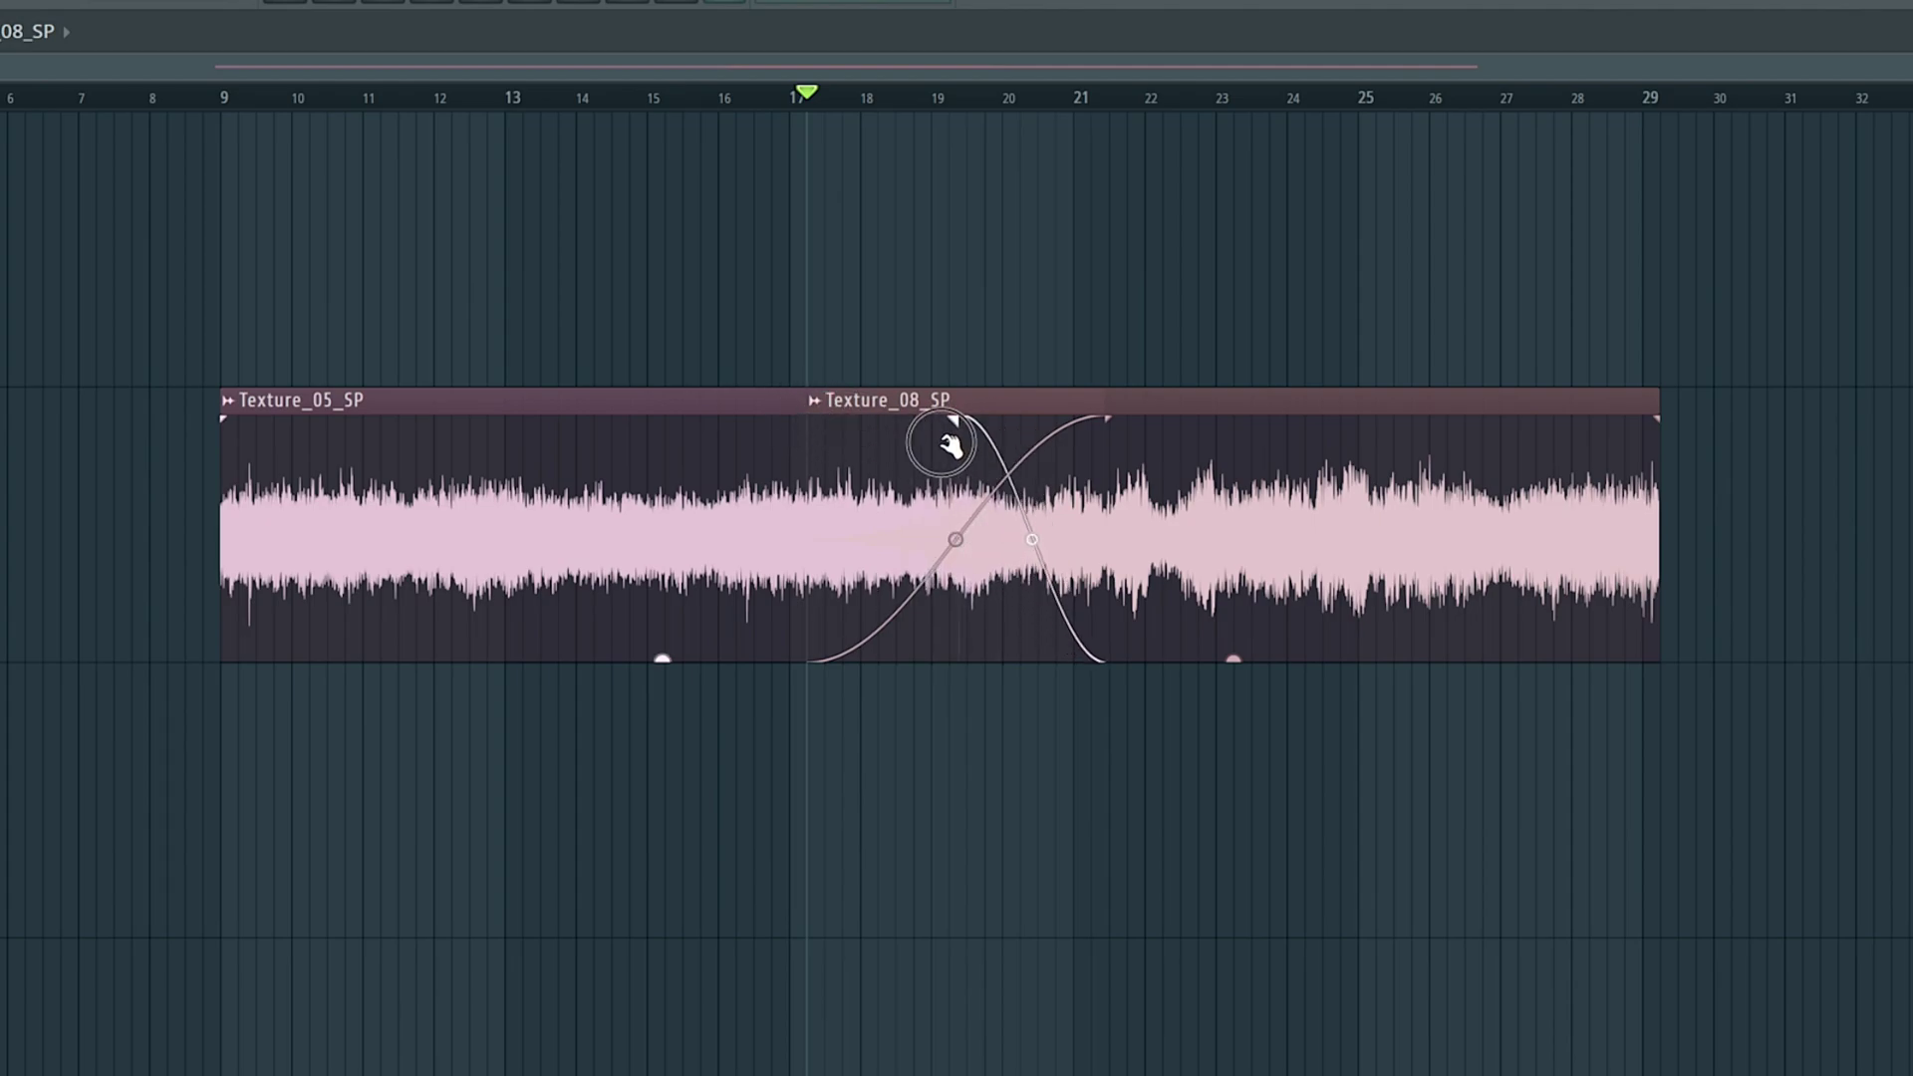
- Adjust both clips' fade curves and lengths into a symmetrical X-shaped crossfade across bars 17–21
{"action": "left_click_drag", "start_coordinate": [954, 419], "coordinate": [954, 611]}
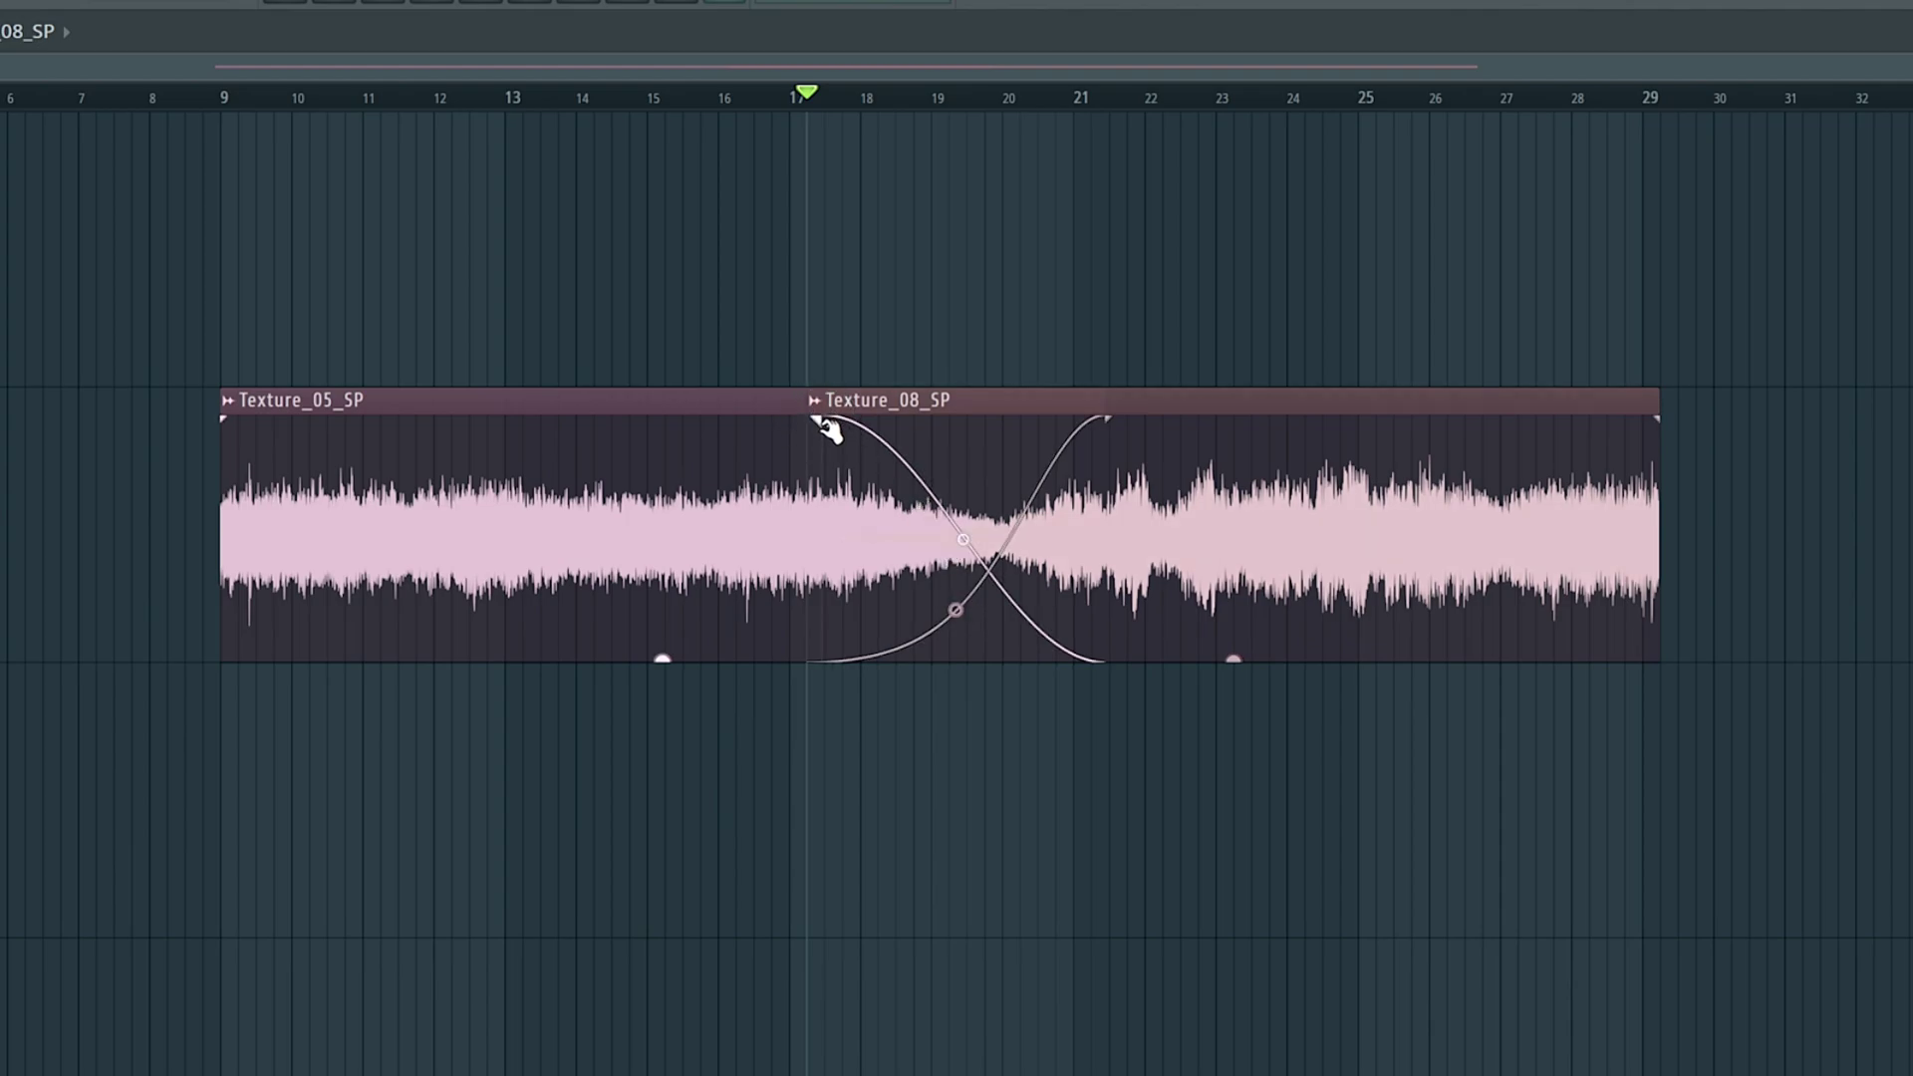
{"action": "left_click_drag", "start_coordinate": [825, 423], "coordinate": [1021, 430]}
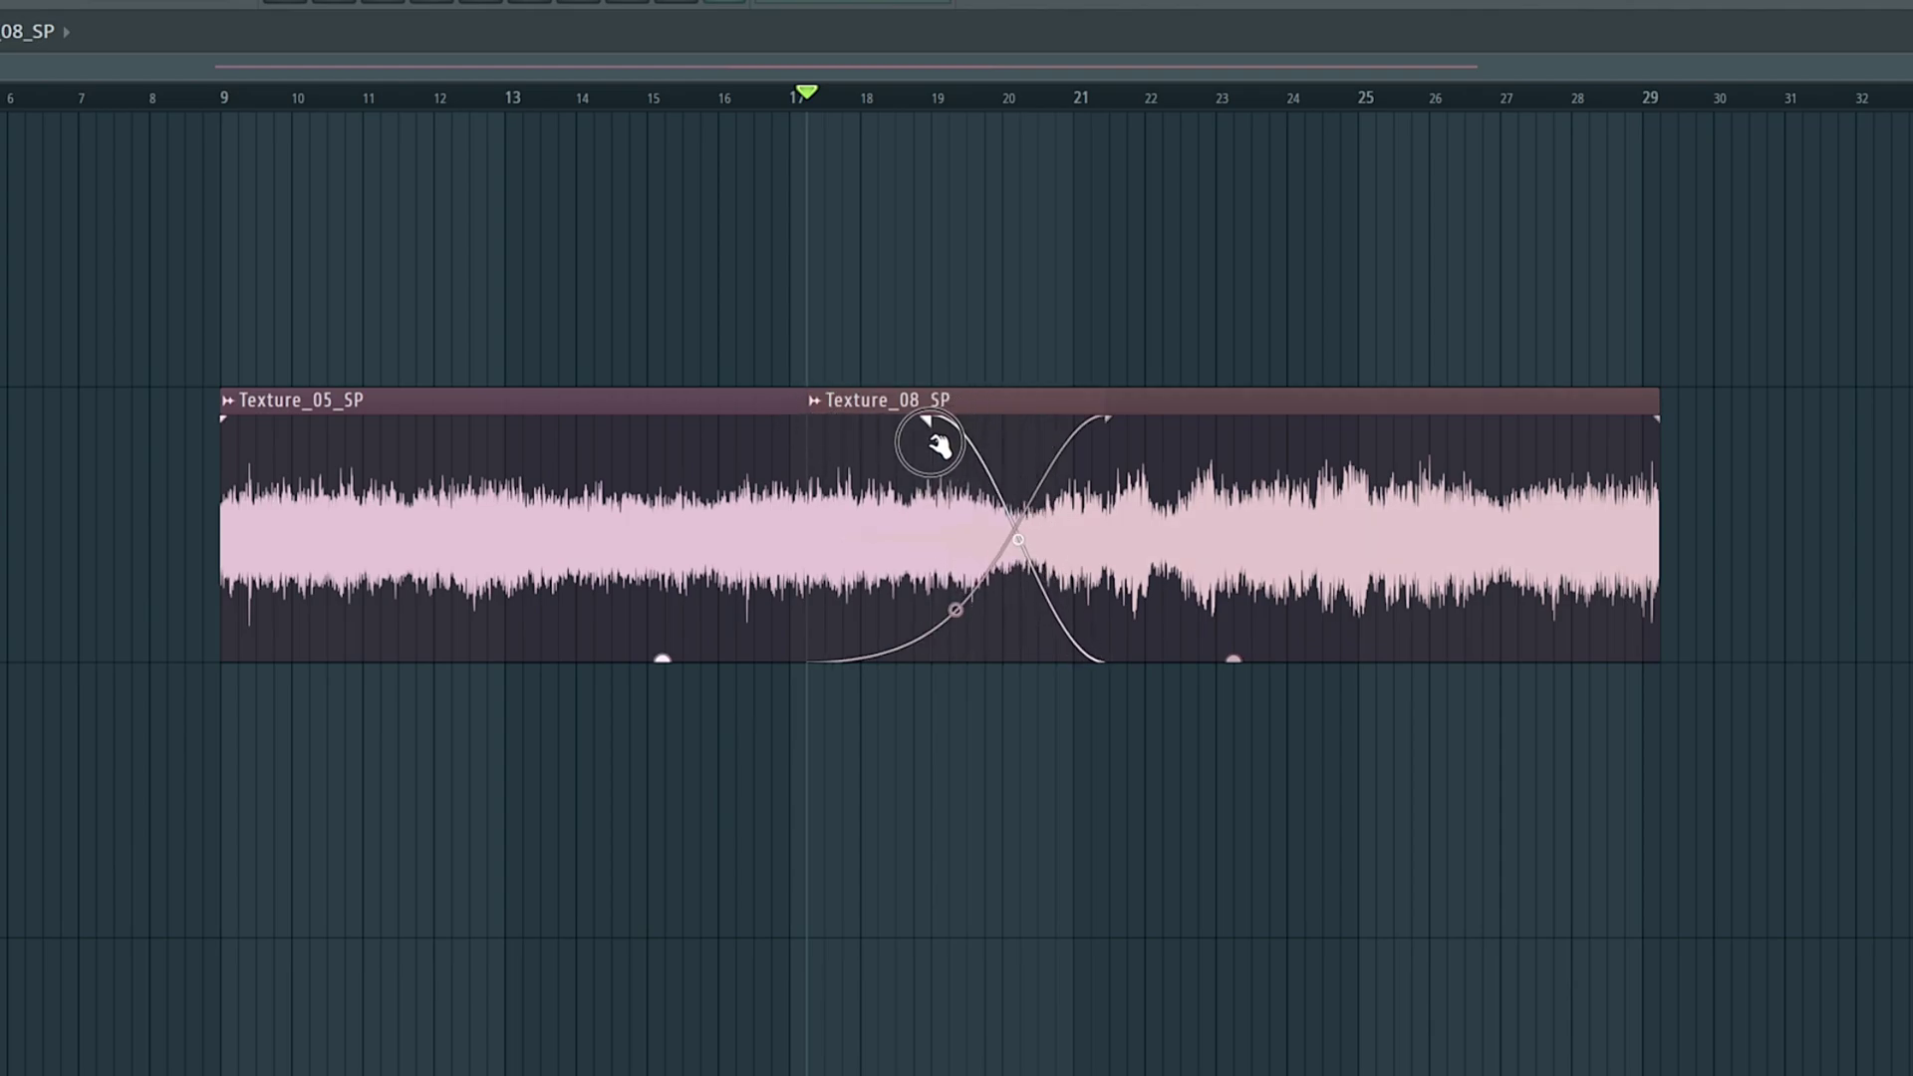
{"action": "left_click_drag", "start_coordinate": [1144, 454], "coordinate": [867, 453]}
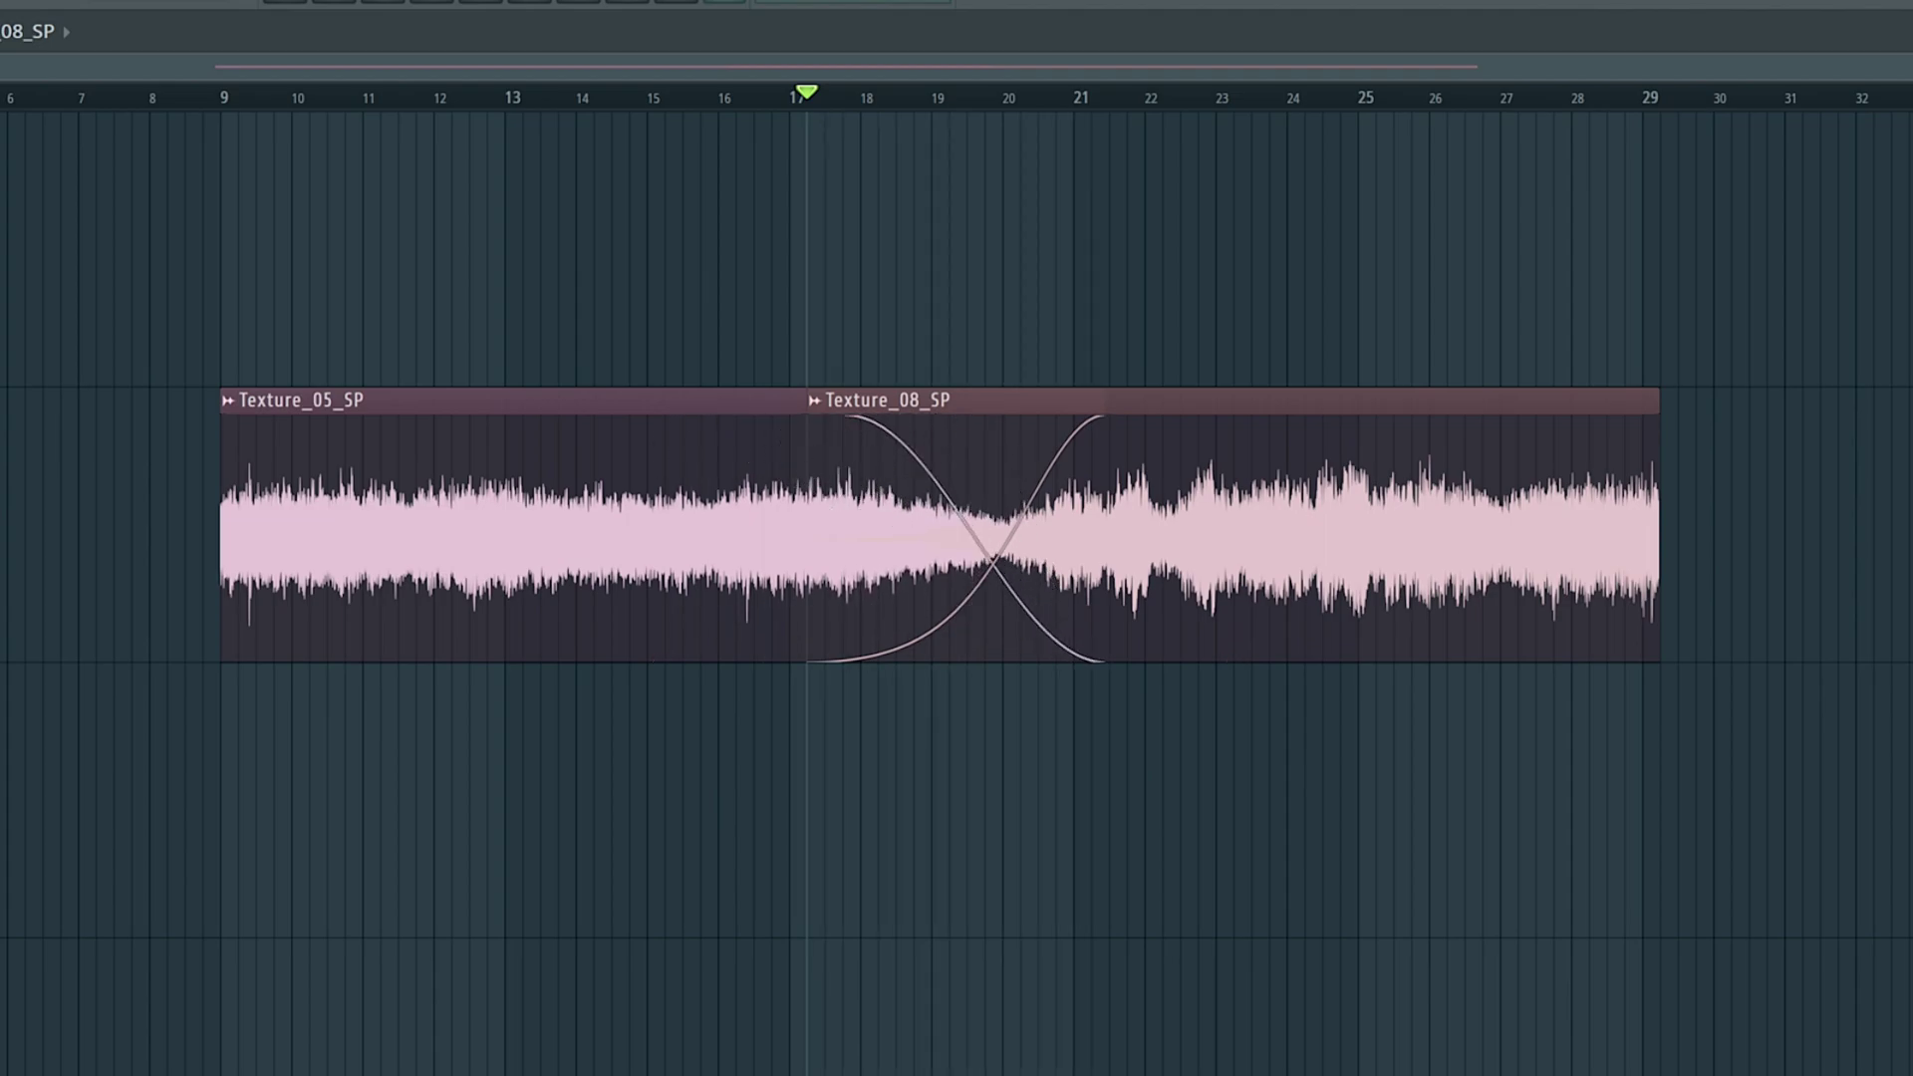
- Add Texture_10_SP, trim its end, move it onto the crossfade near bar 19.5, and play back
{"action": "left_click_drag", "start_coordinate": [1494, 1071], "coordinate": [1865, 570]}
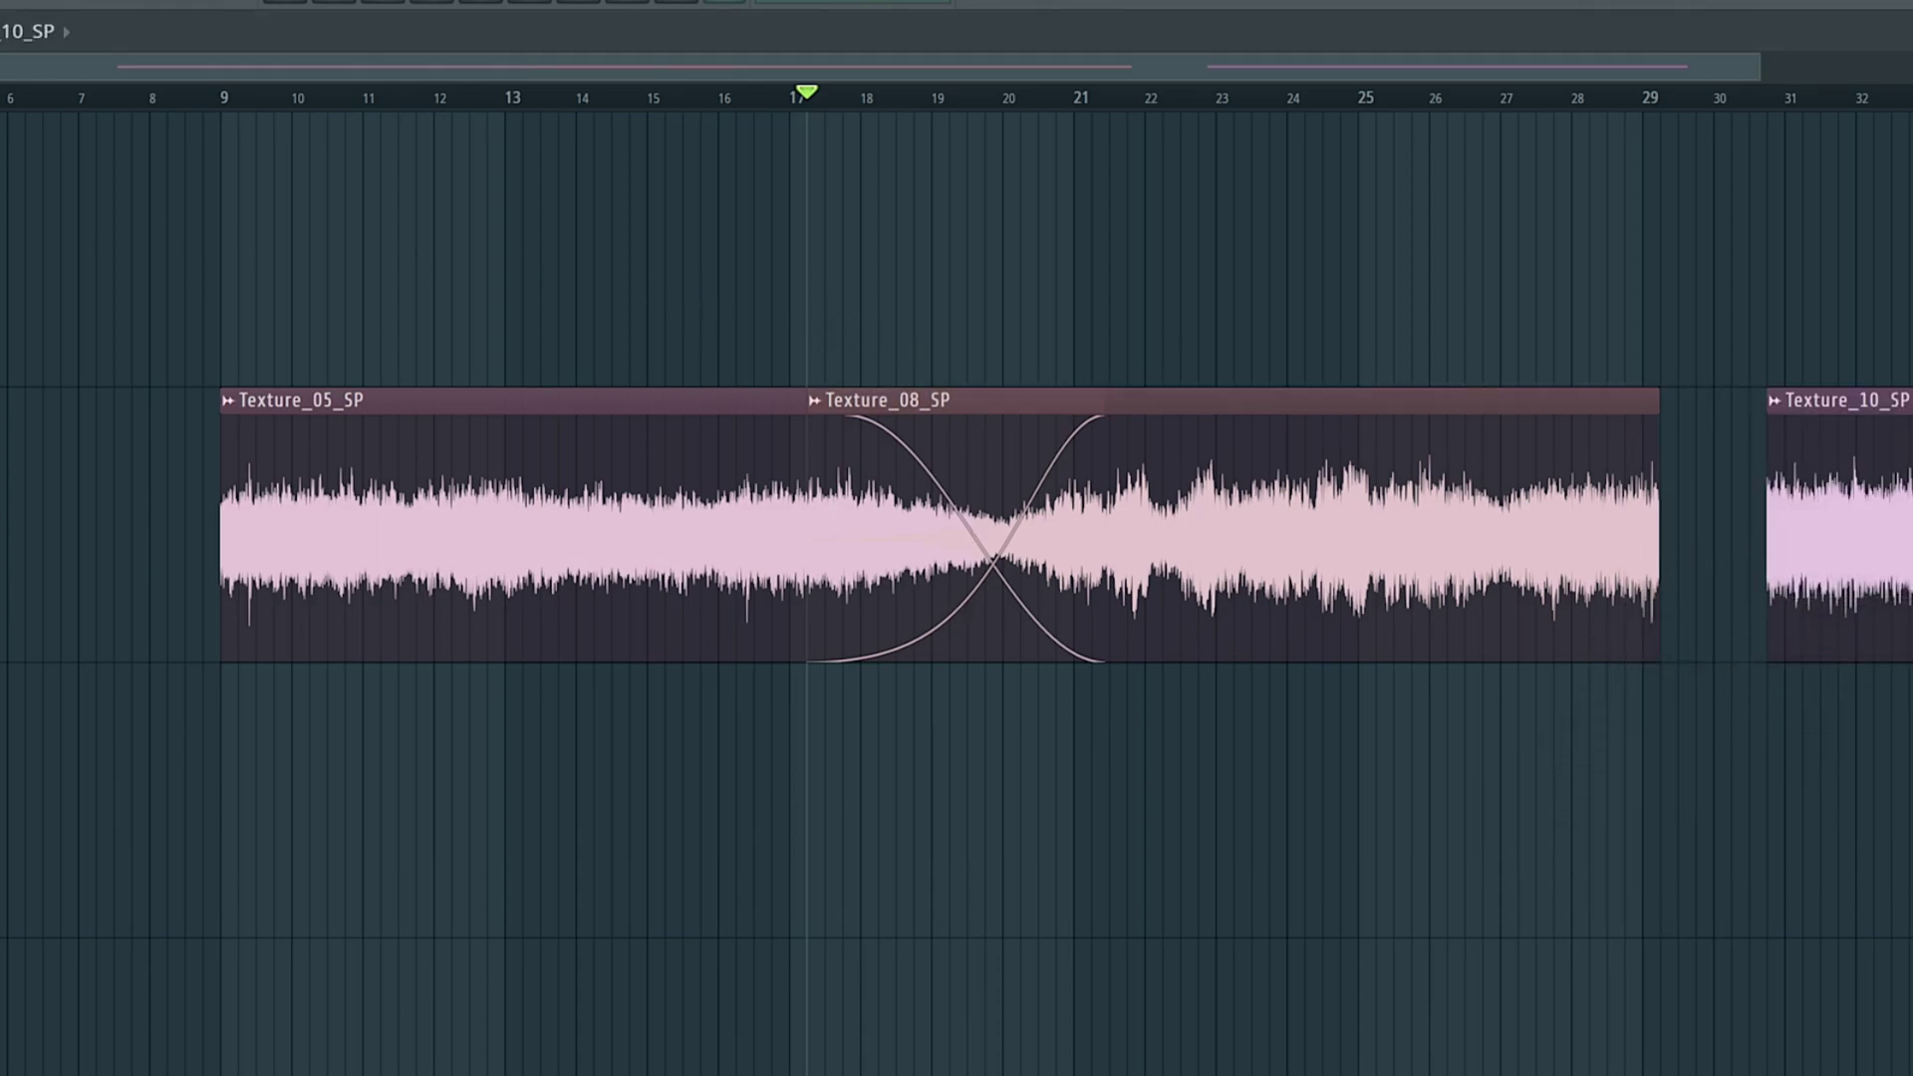
{"action": "left_click_drag", "start_coordinate": [1908, 488], "coordinate": [1821, 489]}
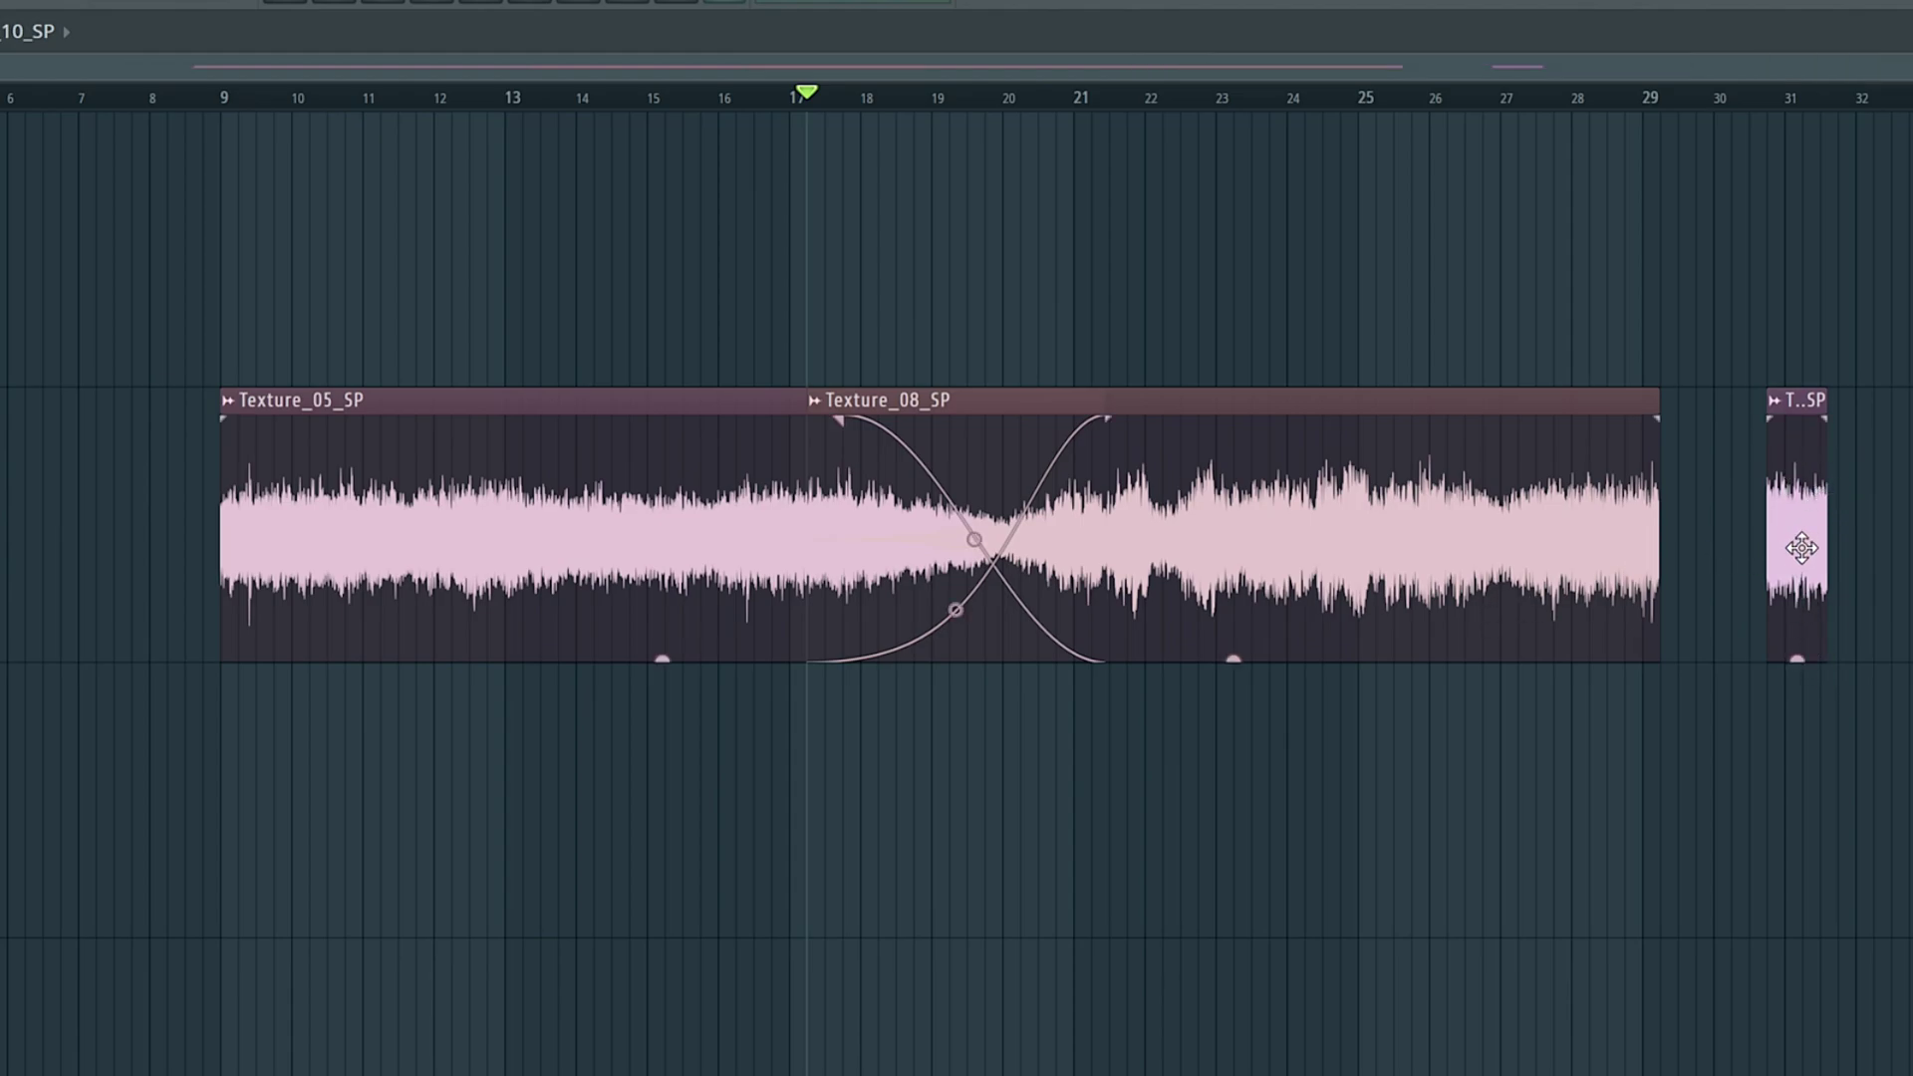
{"action": "left_click_drag", "start_coordinate": [1801, 547], "coordinate": [985, 547]}
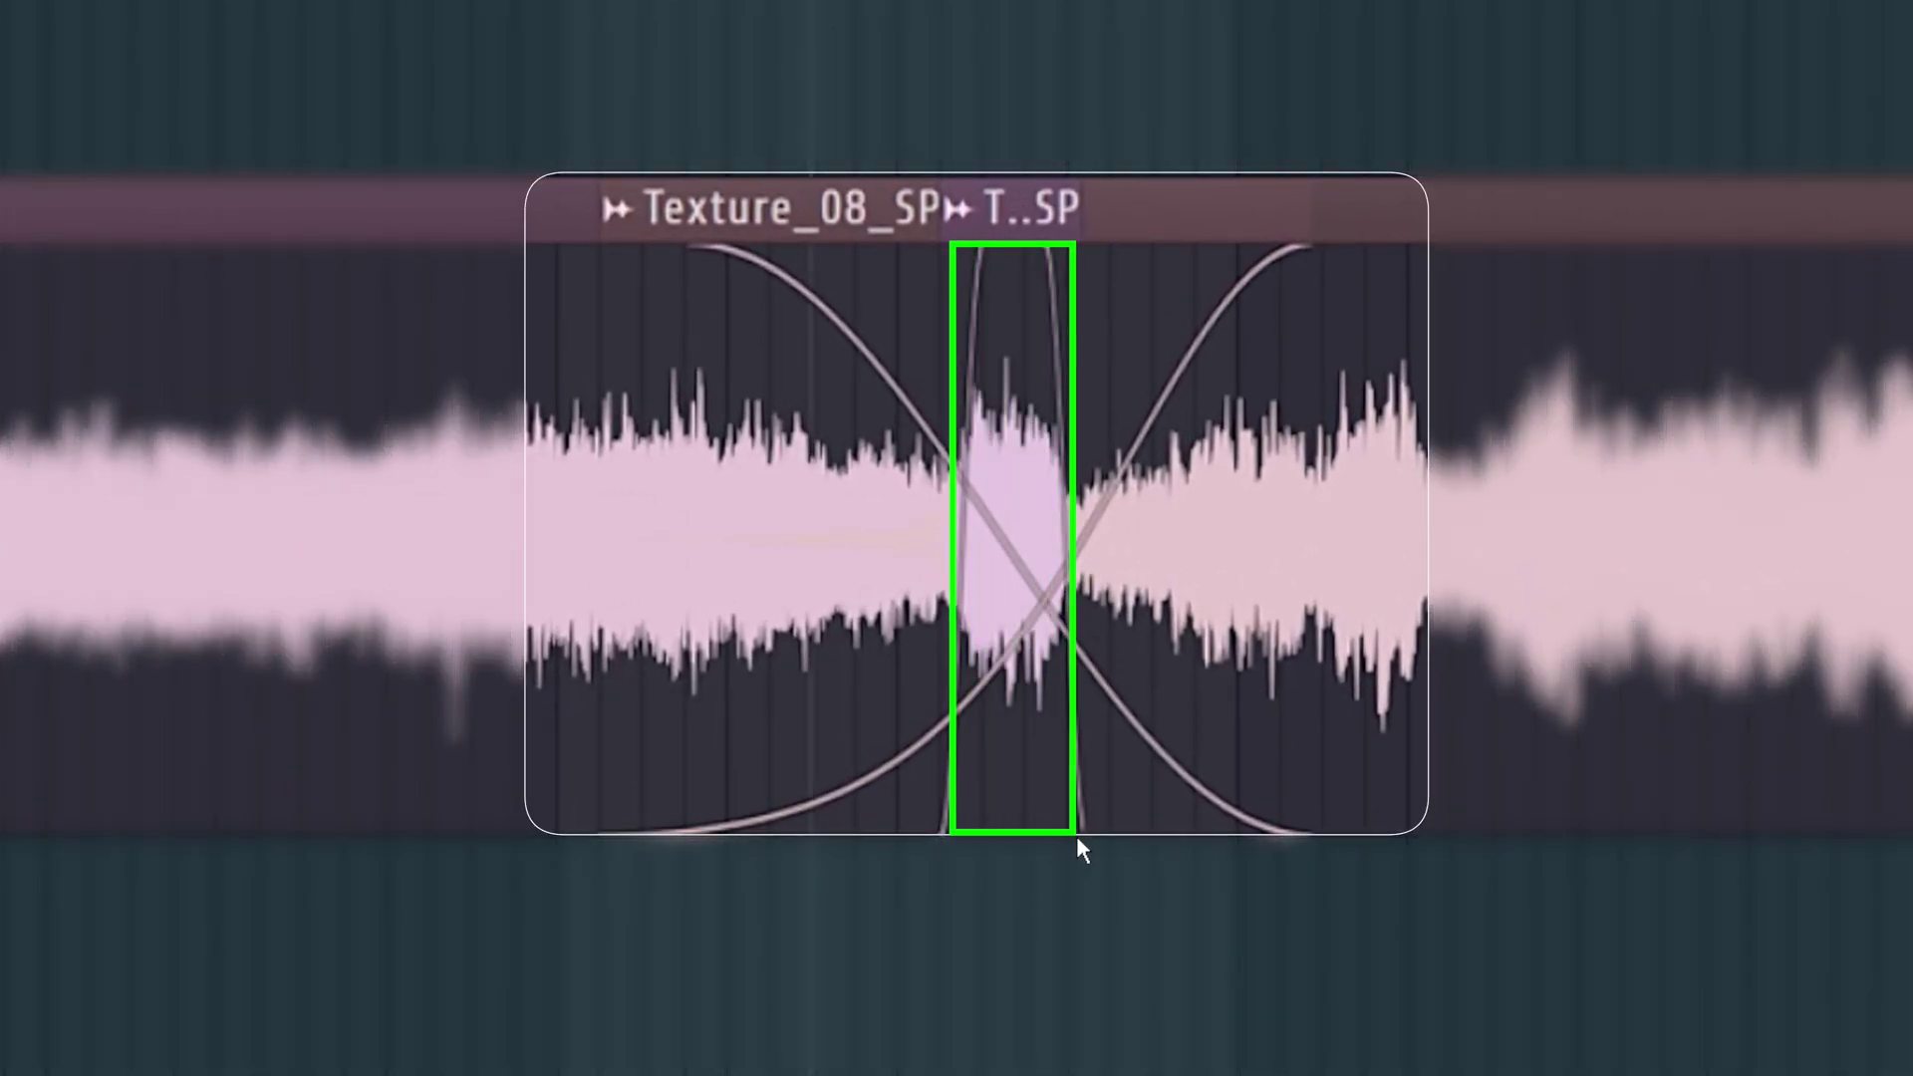
{"action": "key", "text": "space"}
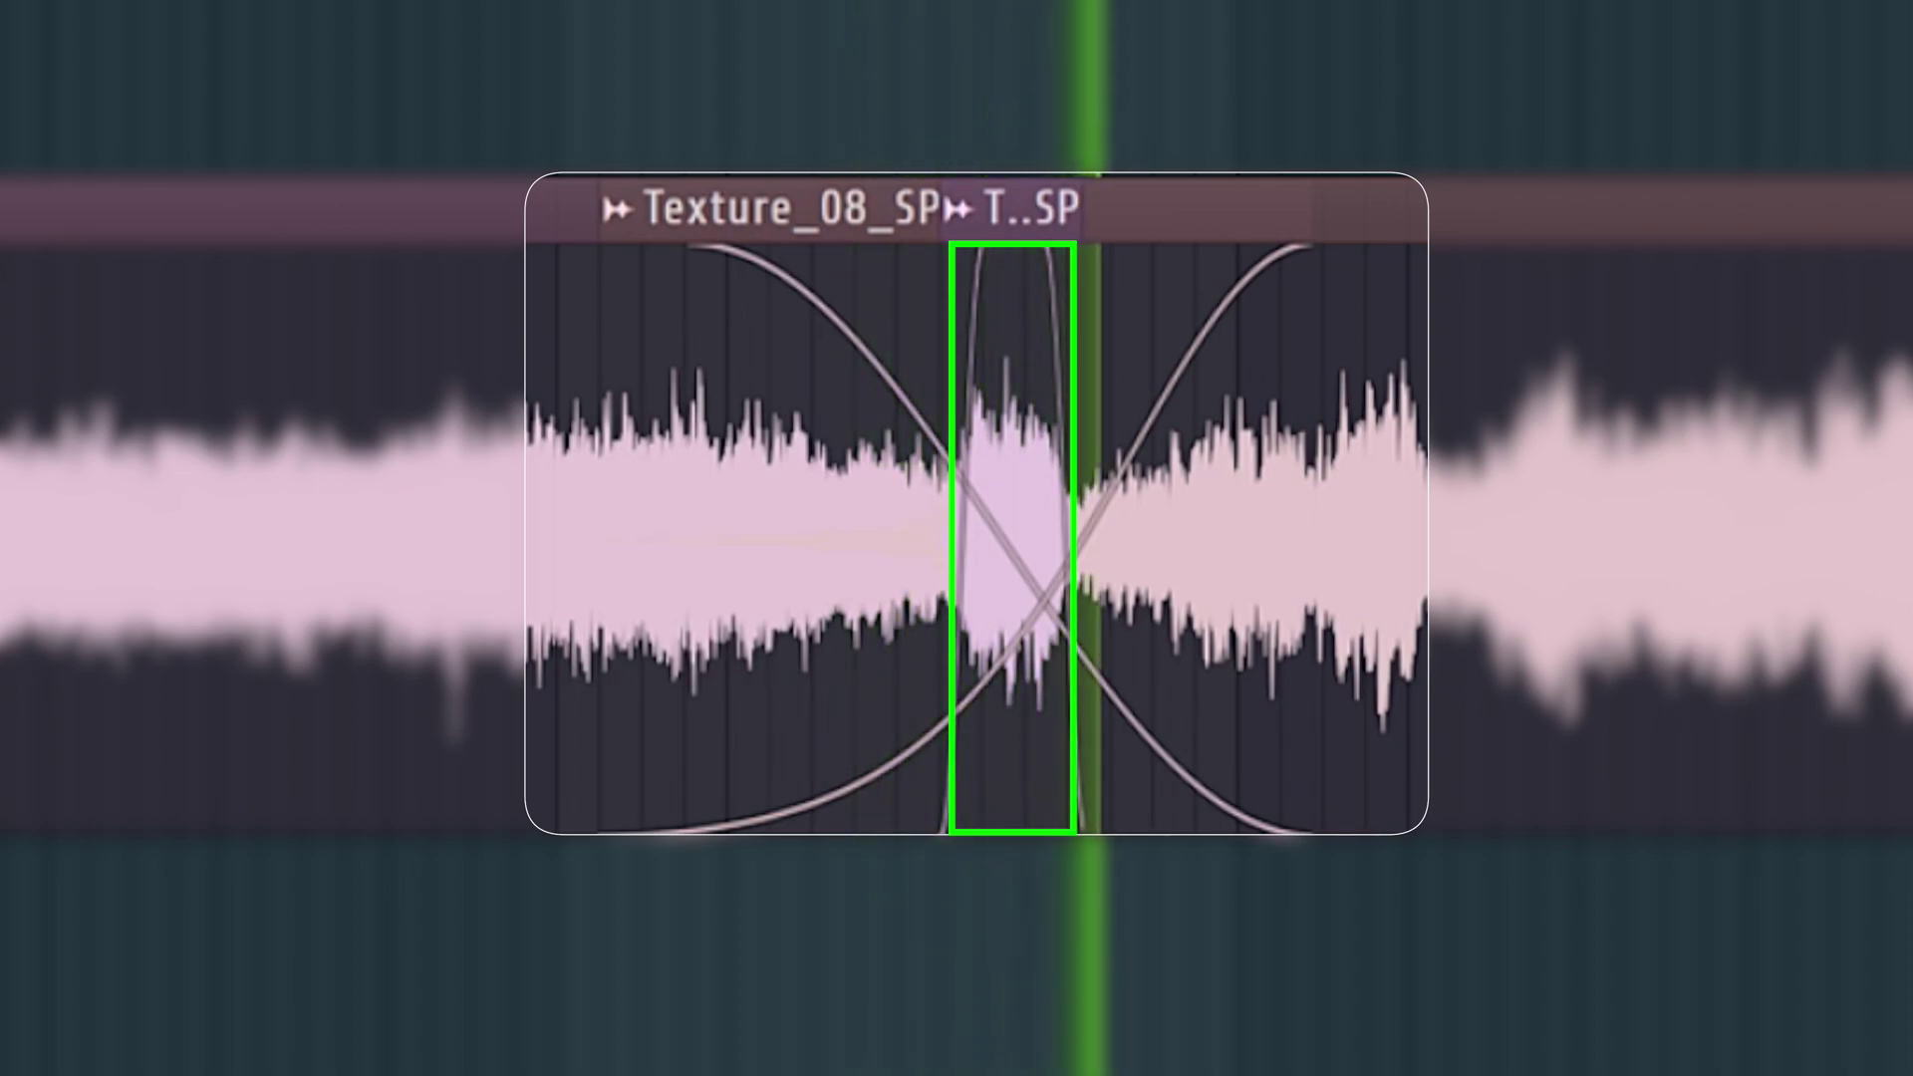
{"action": "key", "text": "space"}
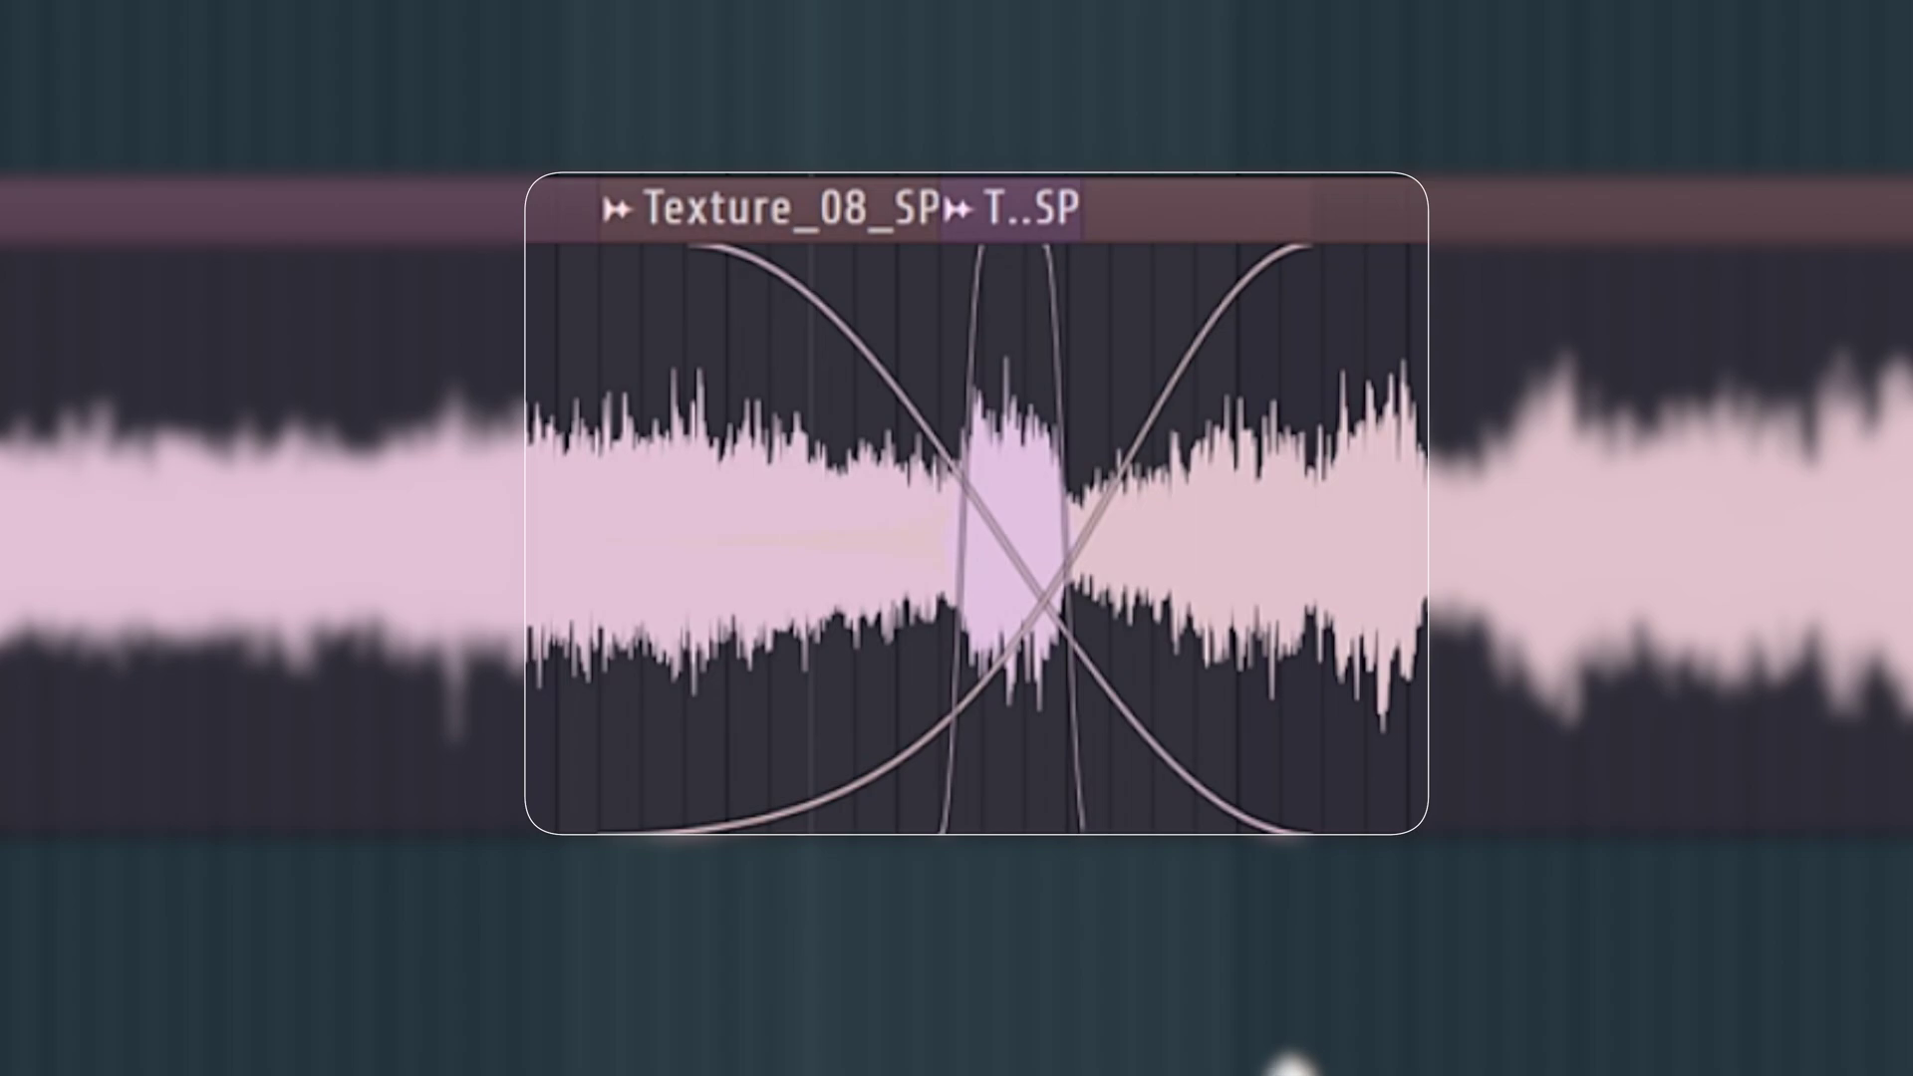
- Lower the short texture clip's volume to -7.4dB and audition the quieter crossfade
{"action": "mouse_move", "coordinate": [1021, 812]}
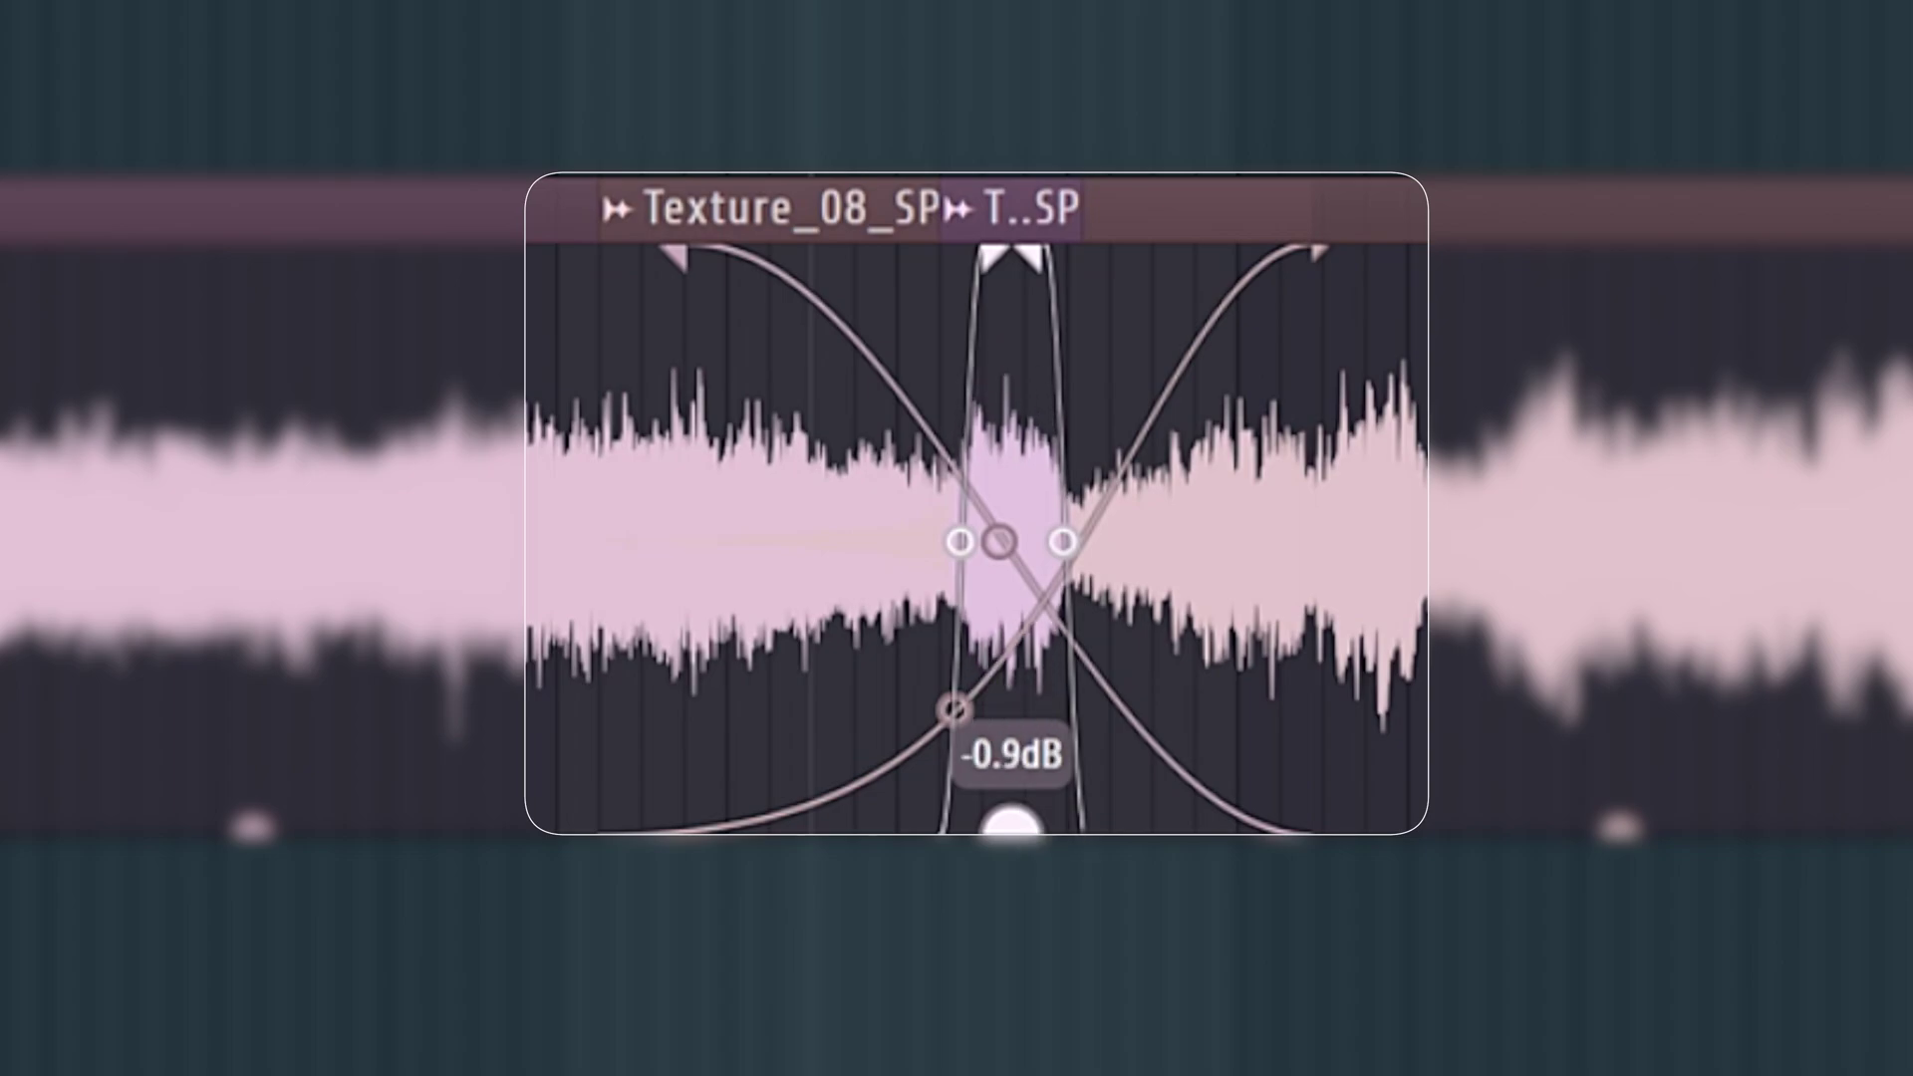
{"action": "left_click_drag", "start_coordinate": [1011, 822], "coordinate": [1011, 859]}
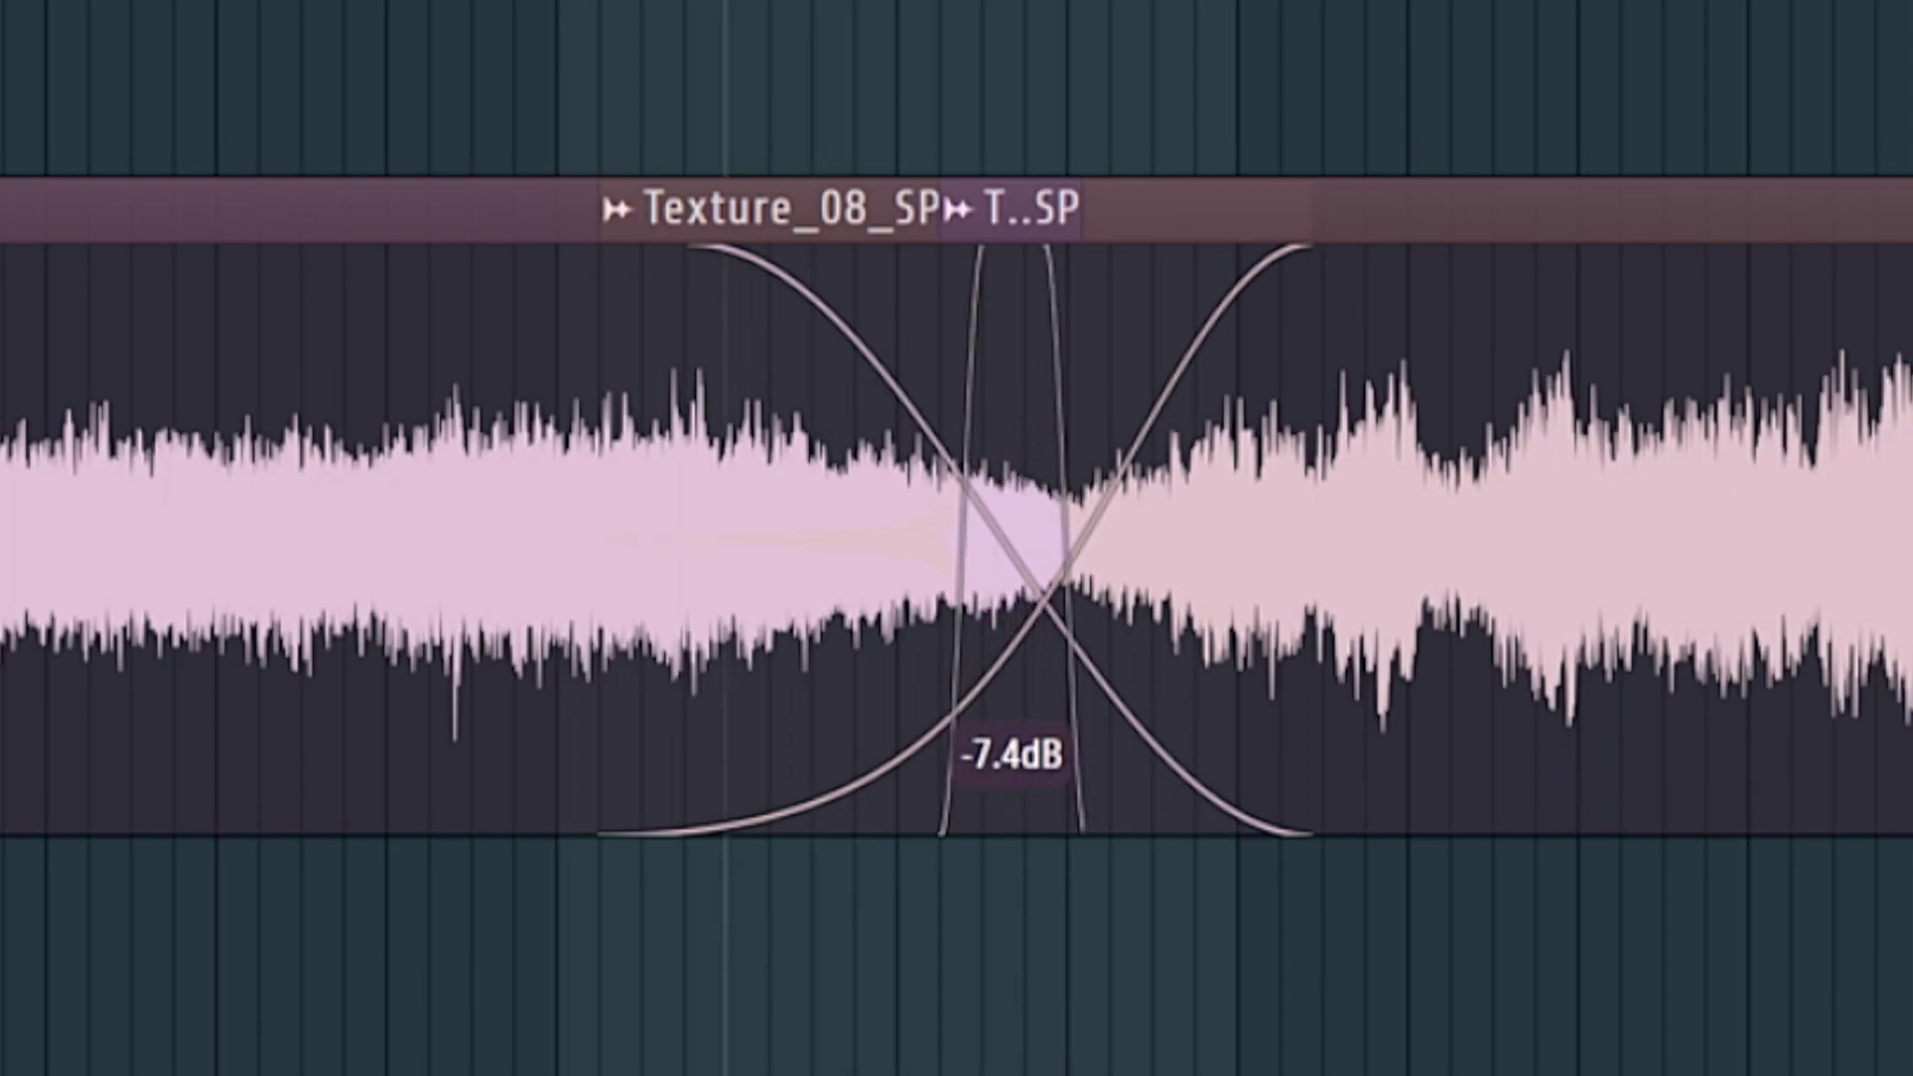
{"action": "key", "text": "space"}
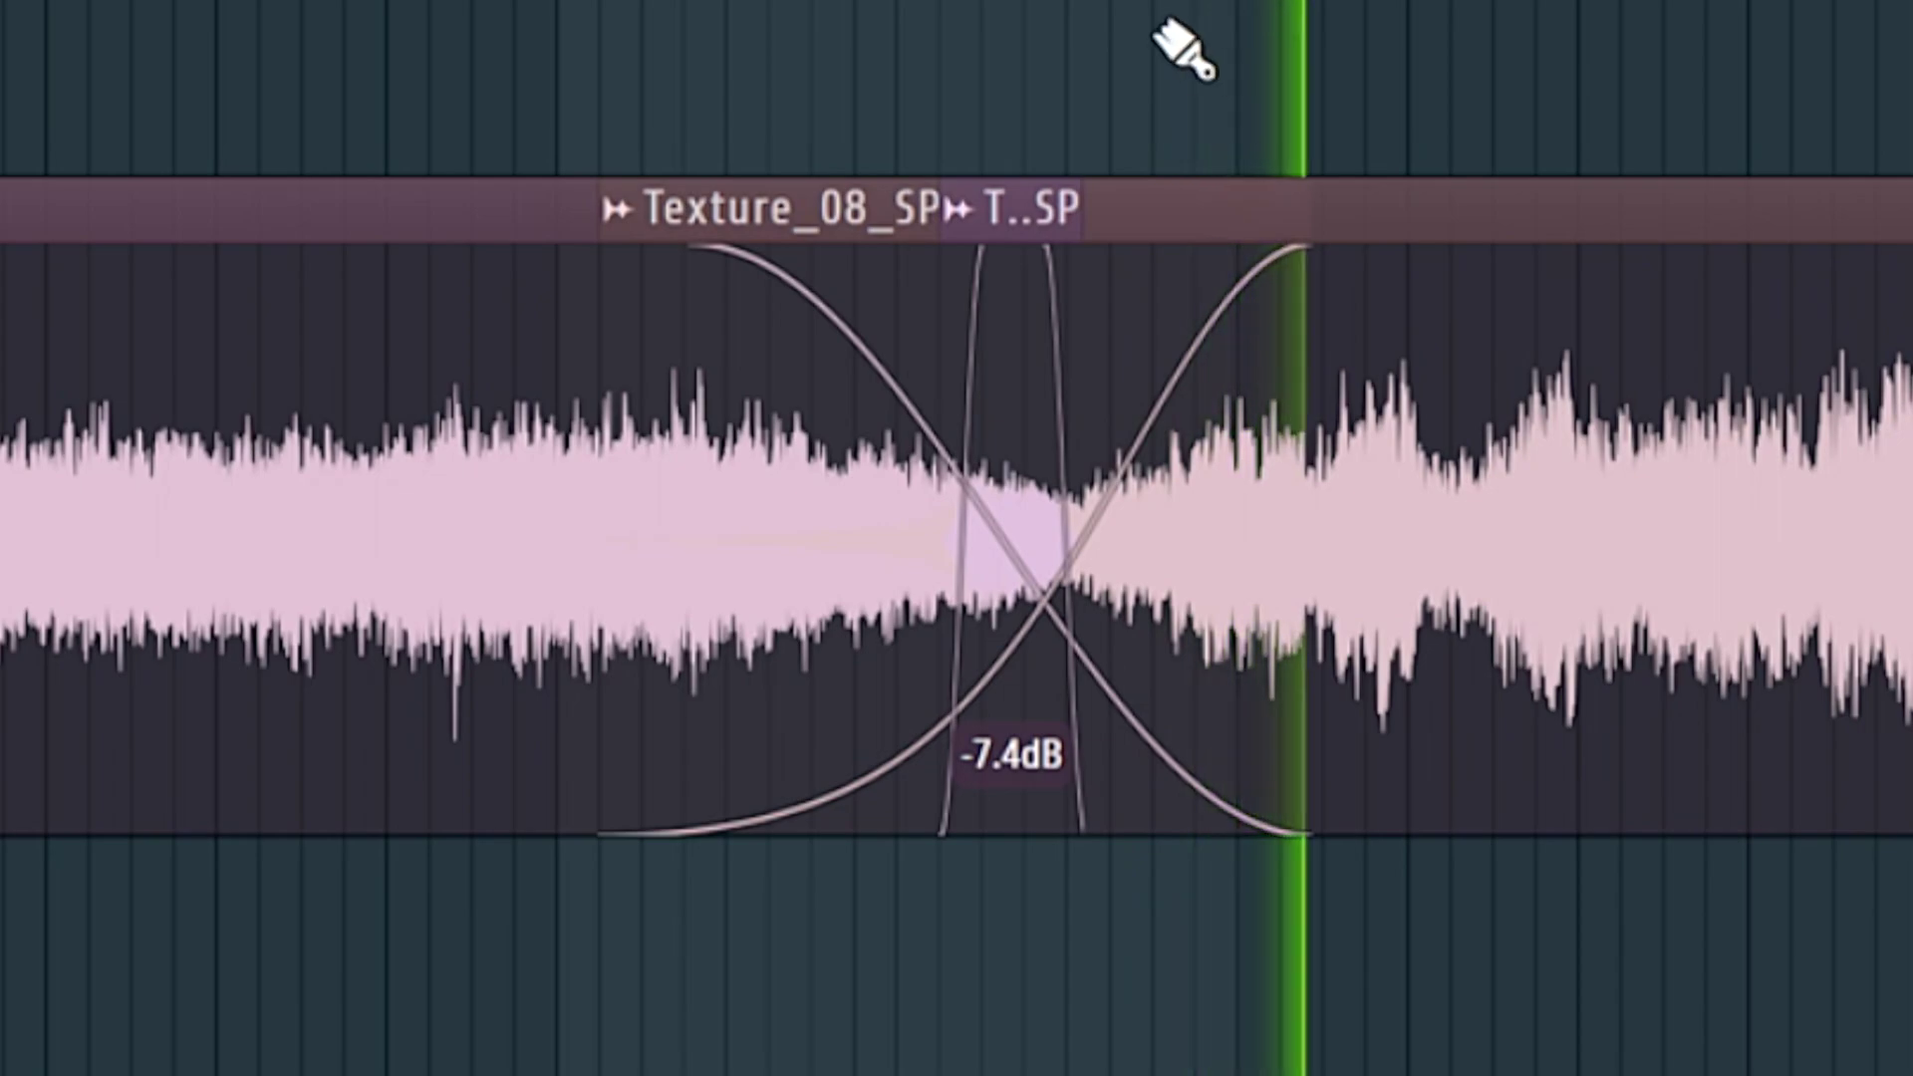
{"action": "key", "text": "space"}
- Extend the short texture clip further right and play back from about bar 18
{"action": "left_click_drag", "start_coordinate": [1063, 211], "coordinate": [1205, 213]}
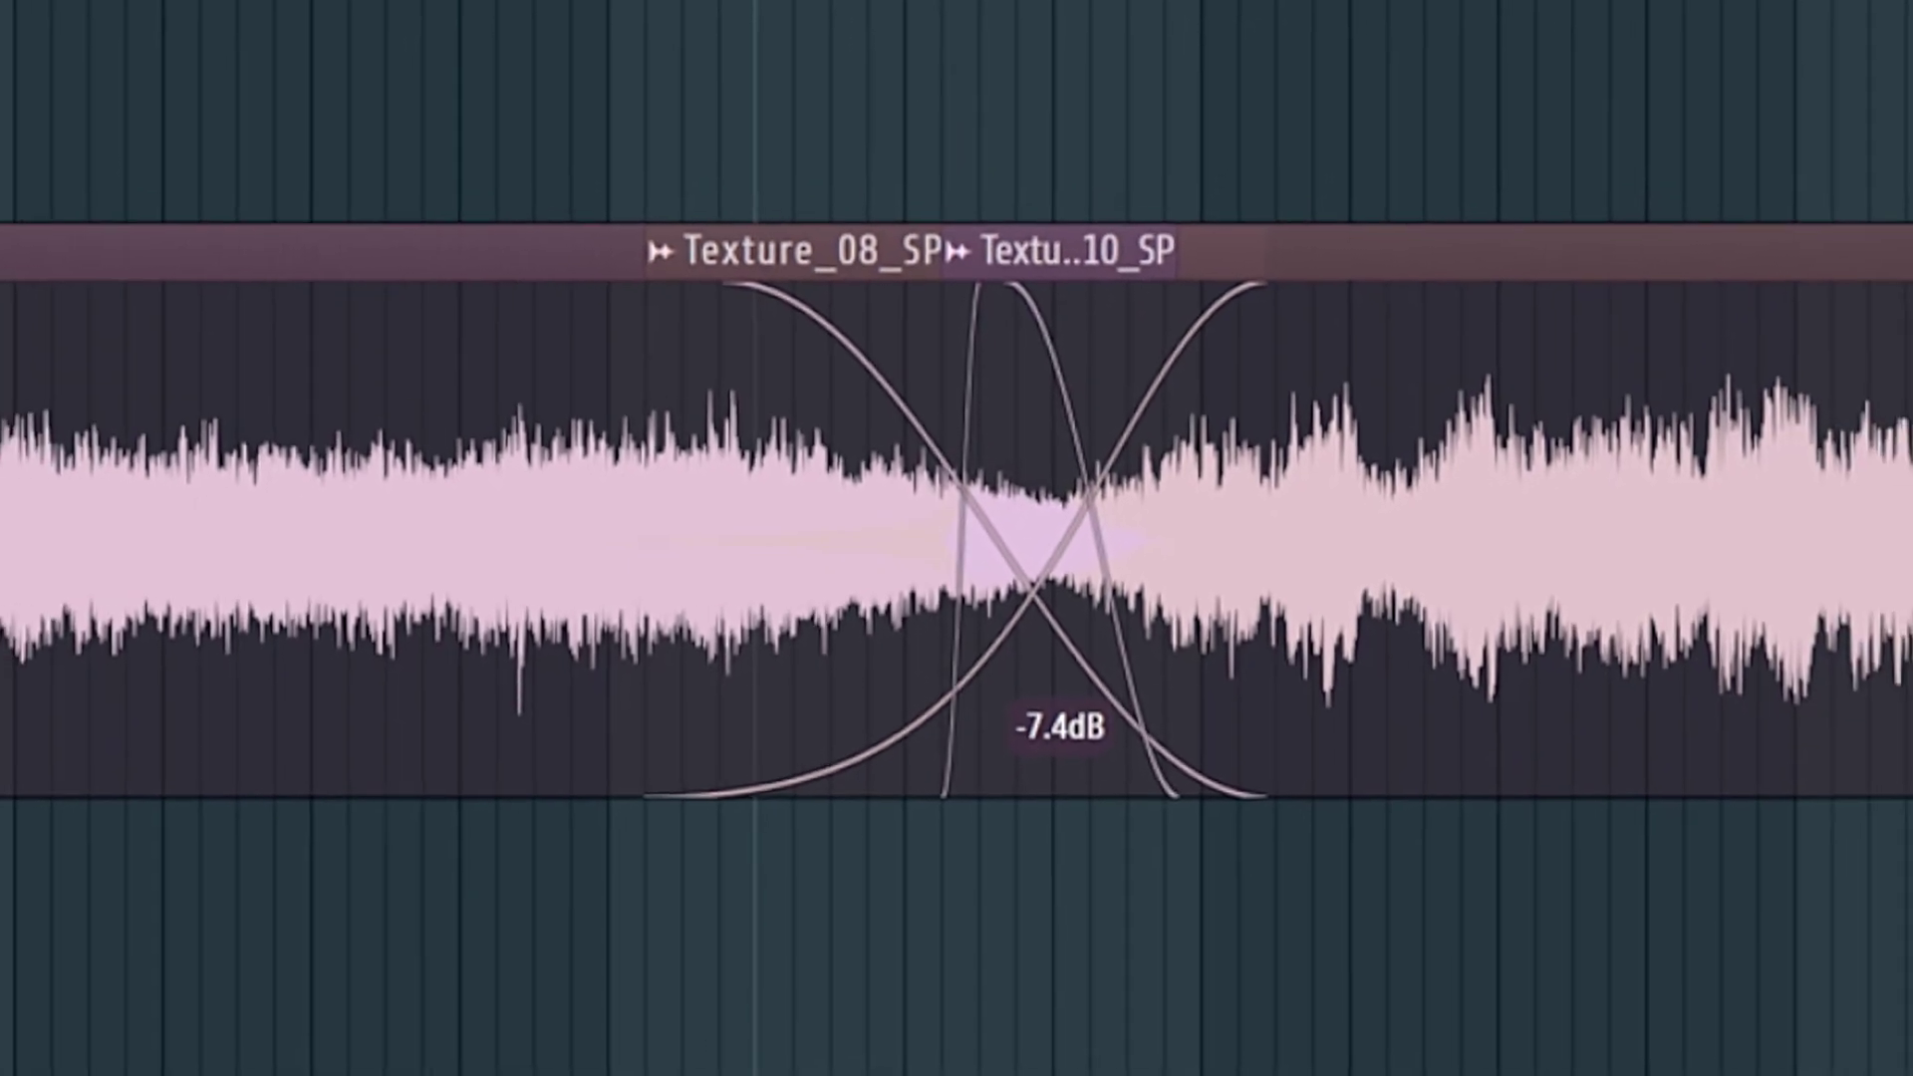
{"action": "left_click", "coordinate": [876, 97]}
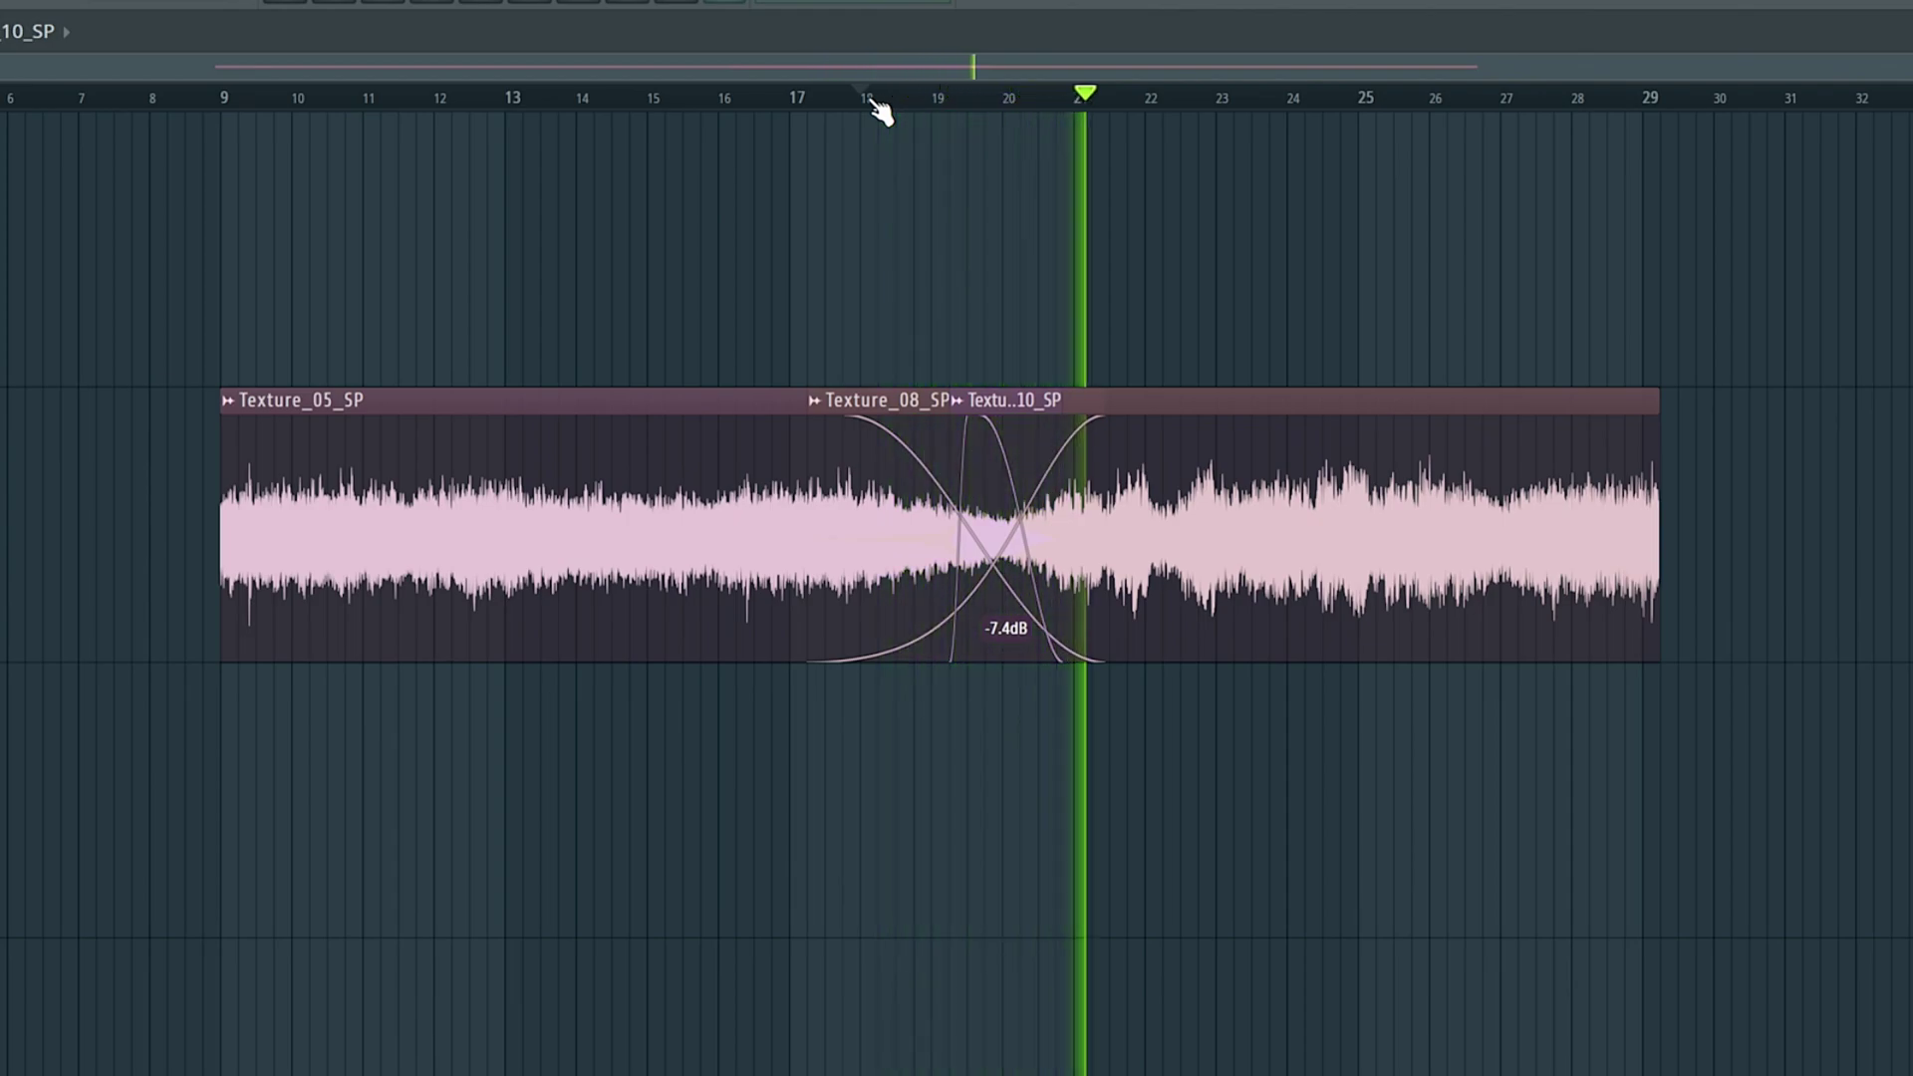
{"action": "key", "text": "space"}
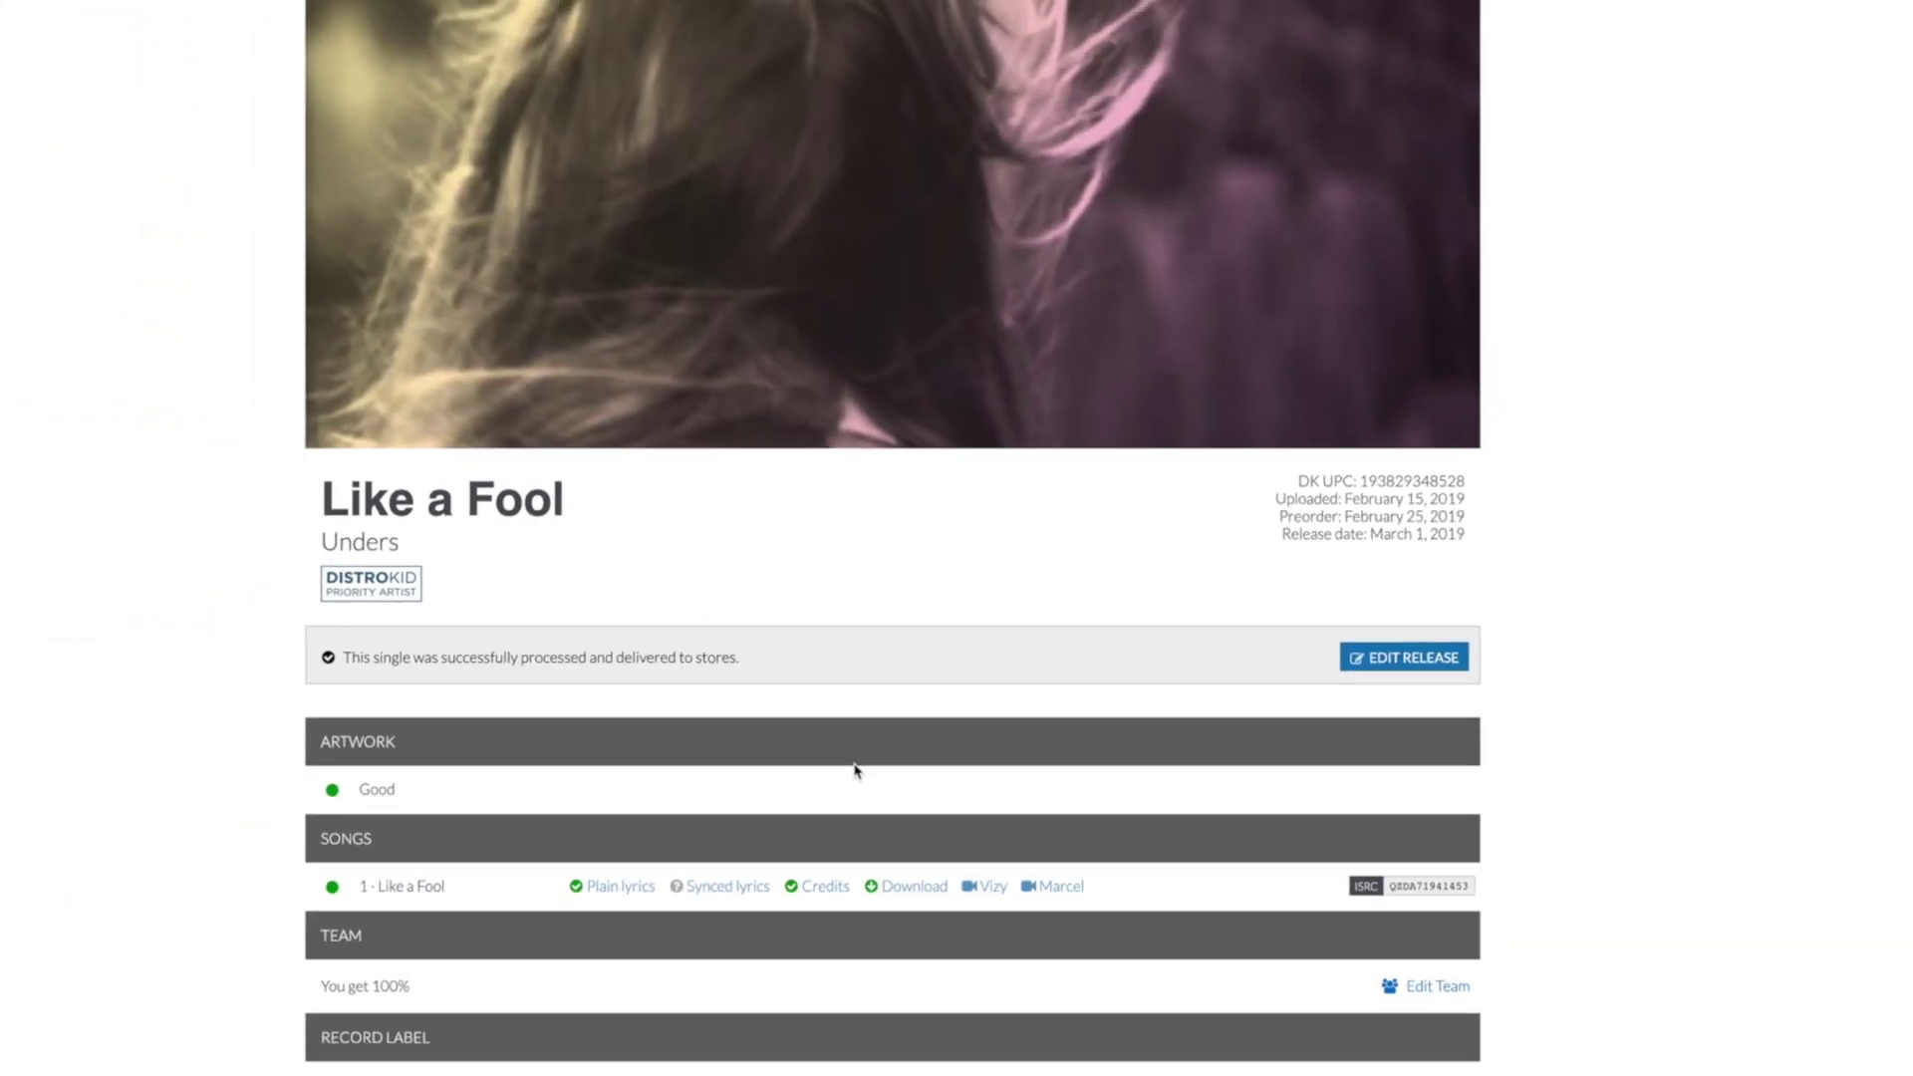
{"action": "scroll", "coordinate": [854, 768], "scroll_direction": "down", "scroll_amount": 8}
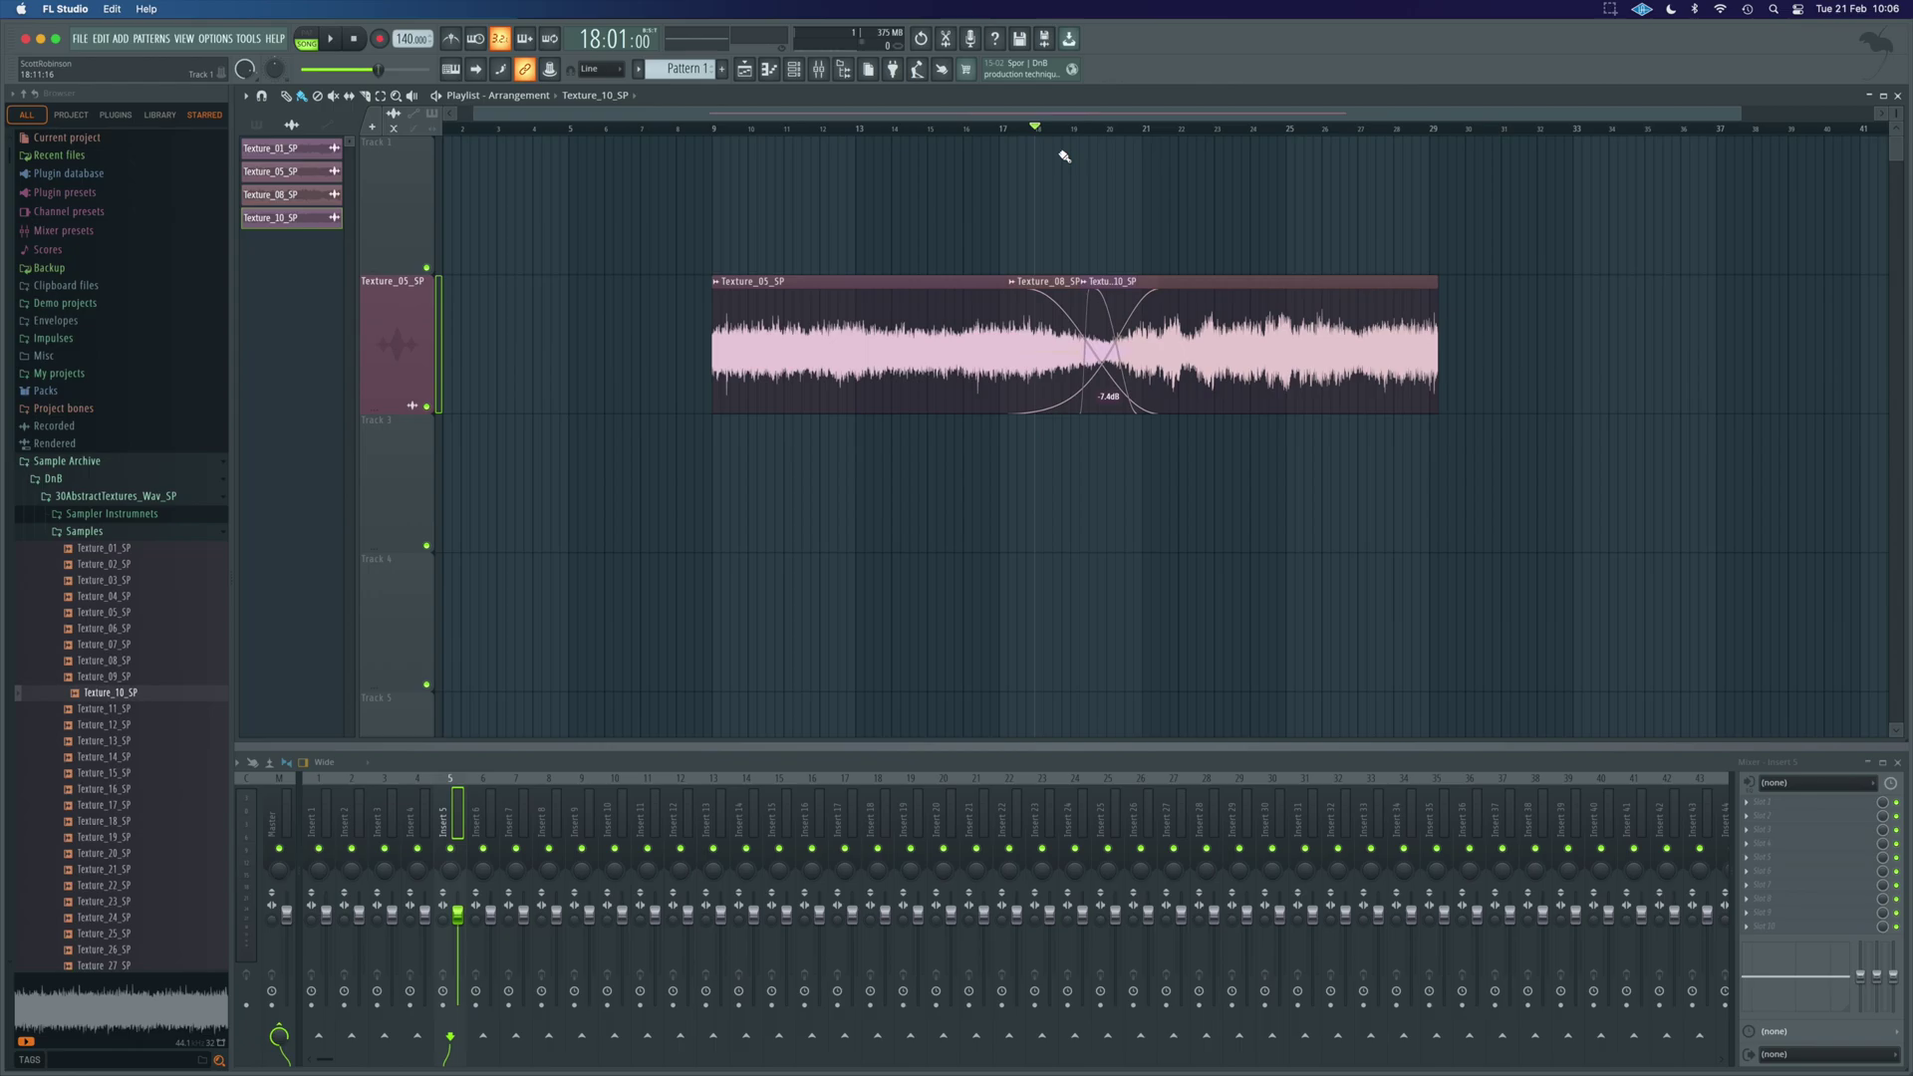
- Add a Harmor synth onto Track 3 from the F6 plugin picker
{"action": "key", "text": "F6"}
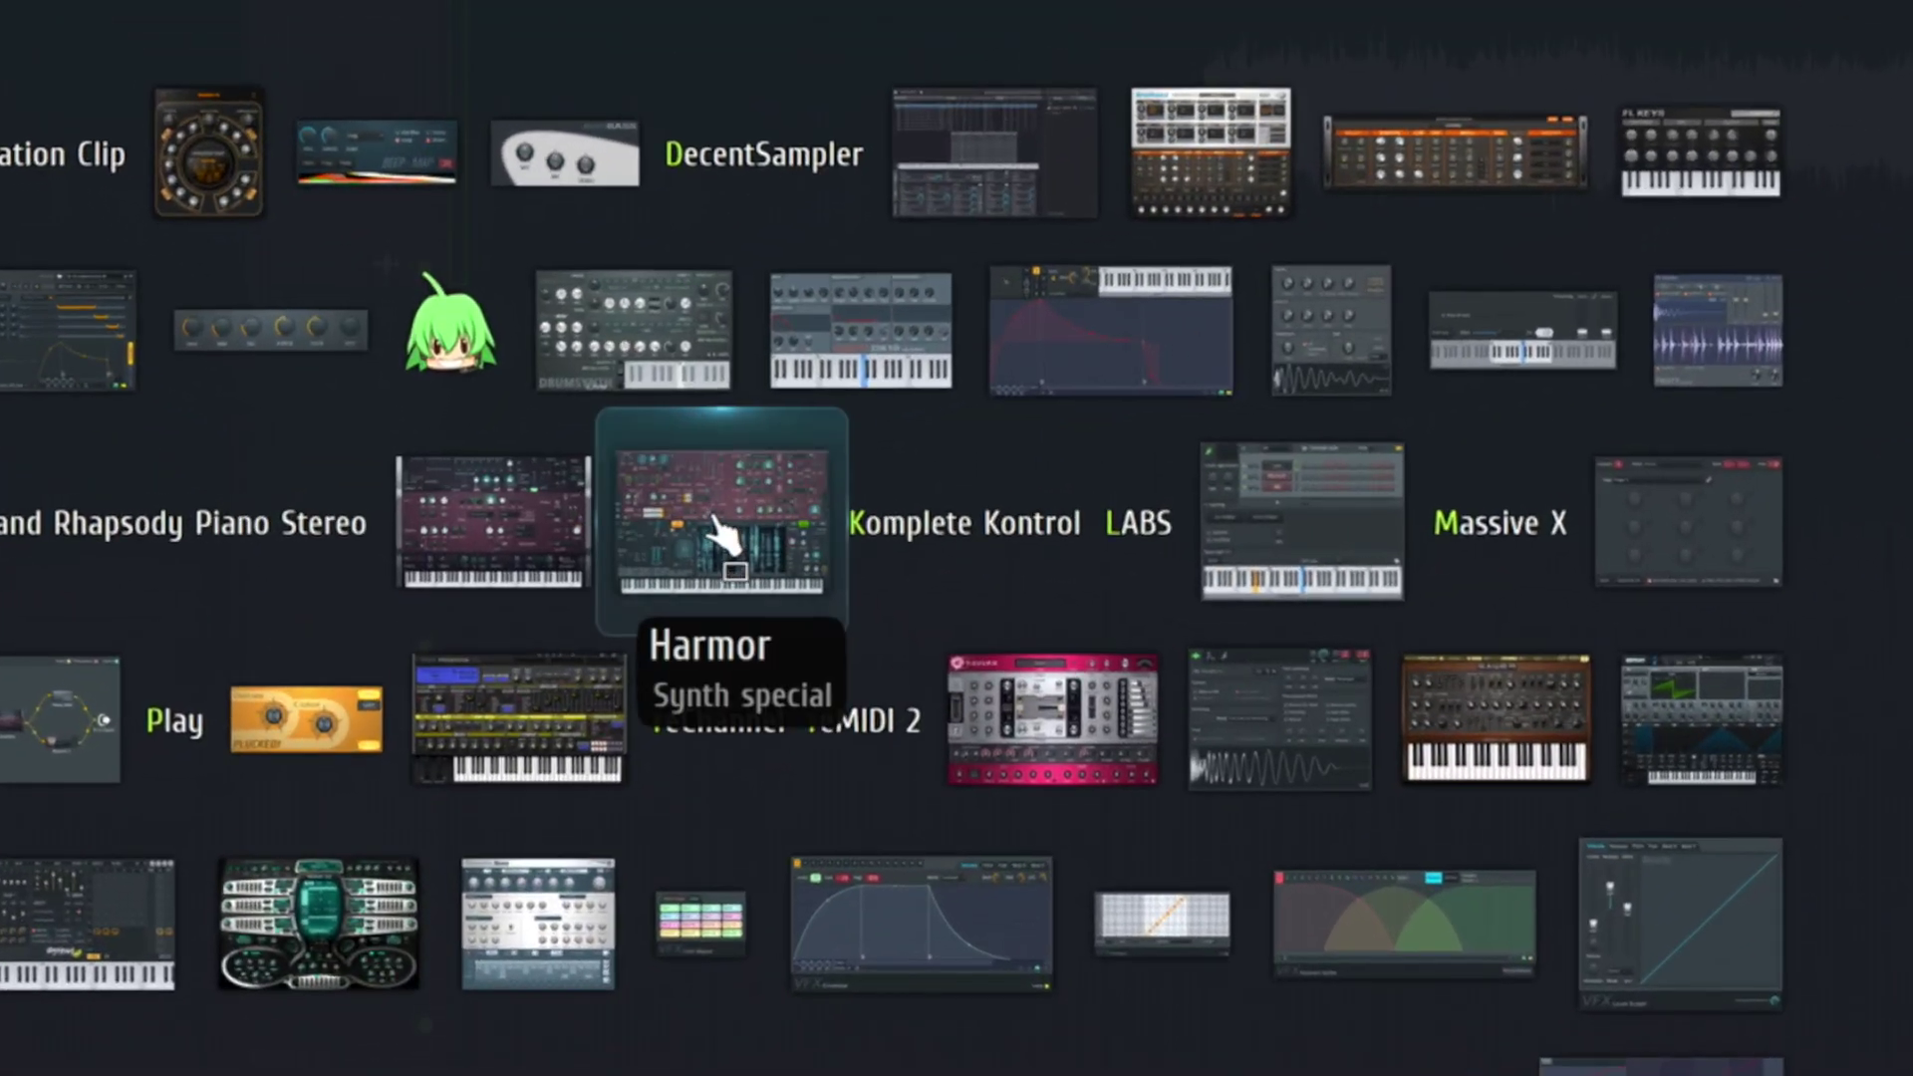
{"action": "left_click_drag", "start_coordinate": [737, 528], "coordinate": [332, 429]}
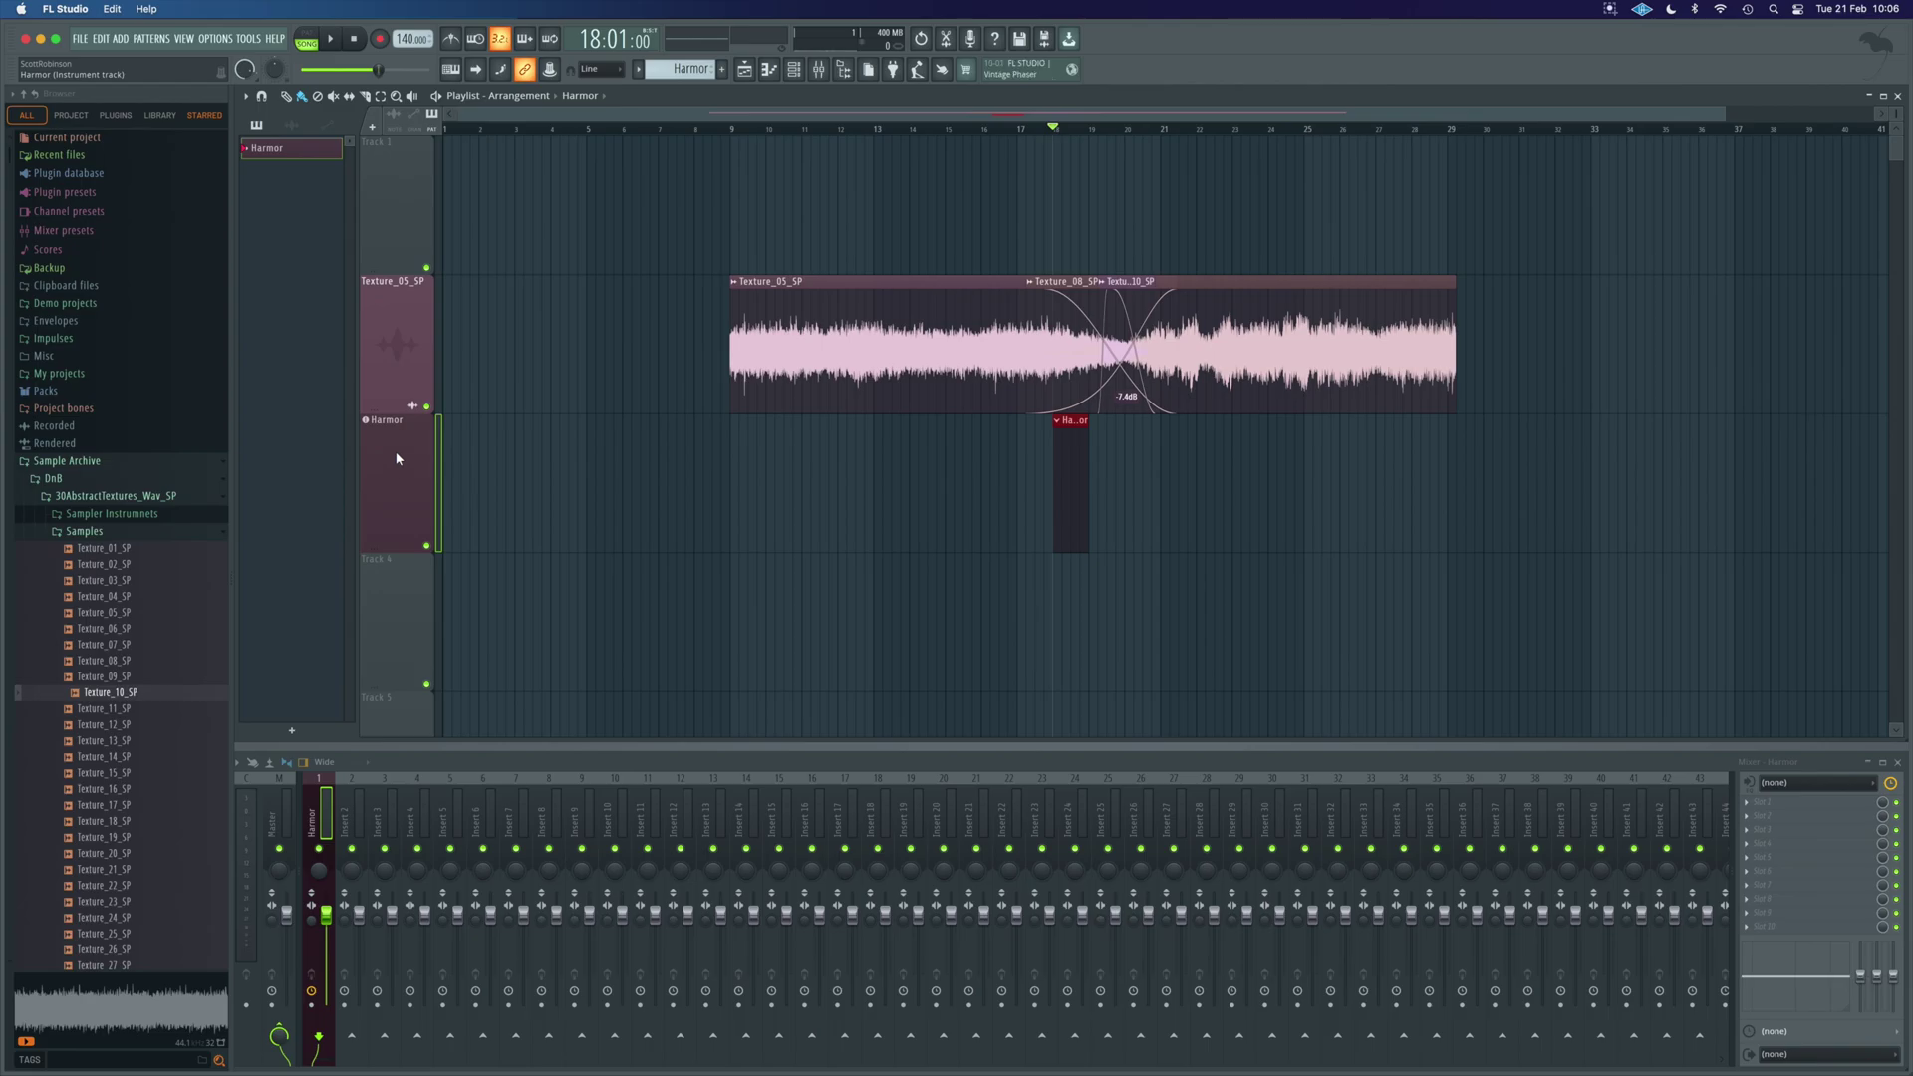
- Move the Boutique Bass Harmor pattern clip to bar 9 and open its empty piano roll
{"action": "left_click", "coordinate": [397, 458]}
{"action": "left_click_drag", "start_coordinate": [787, 211], "coordinate": [793, 127]}
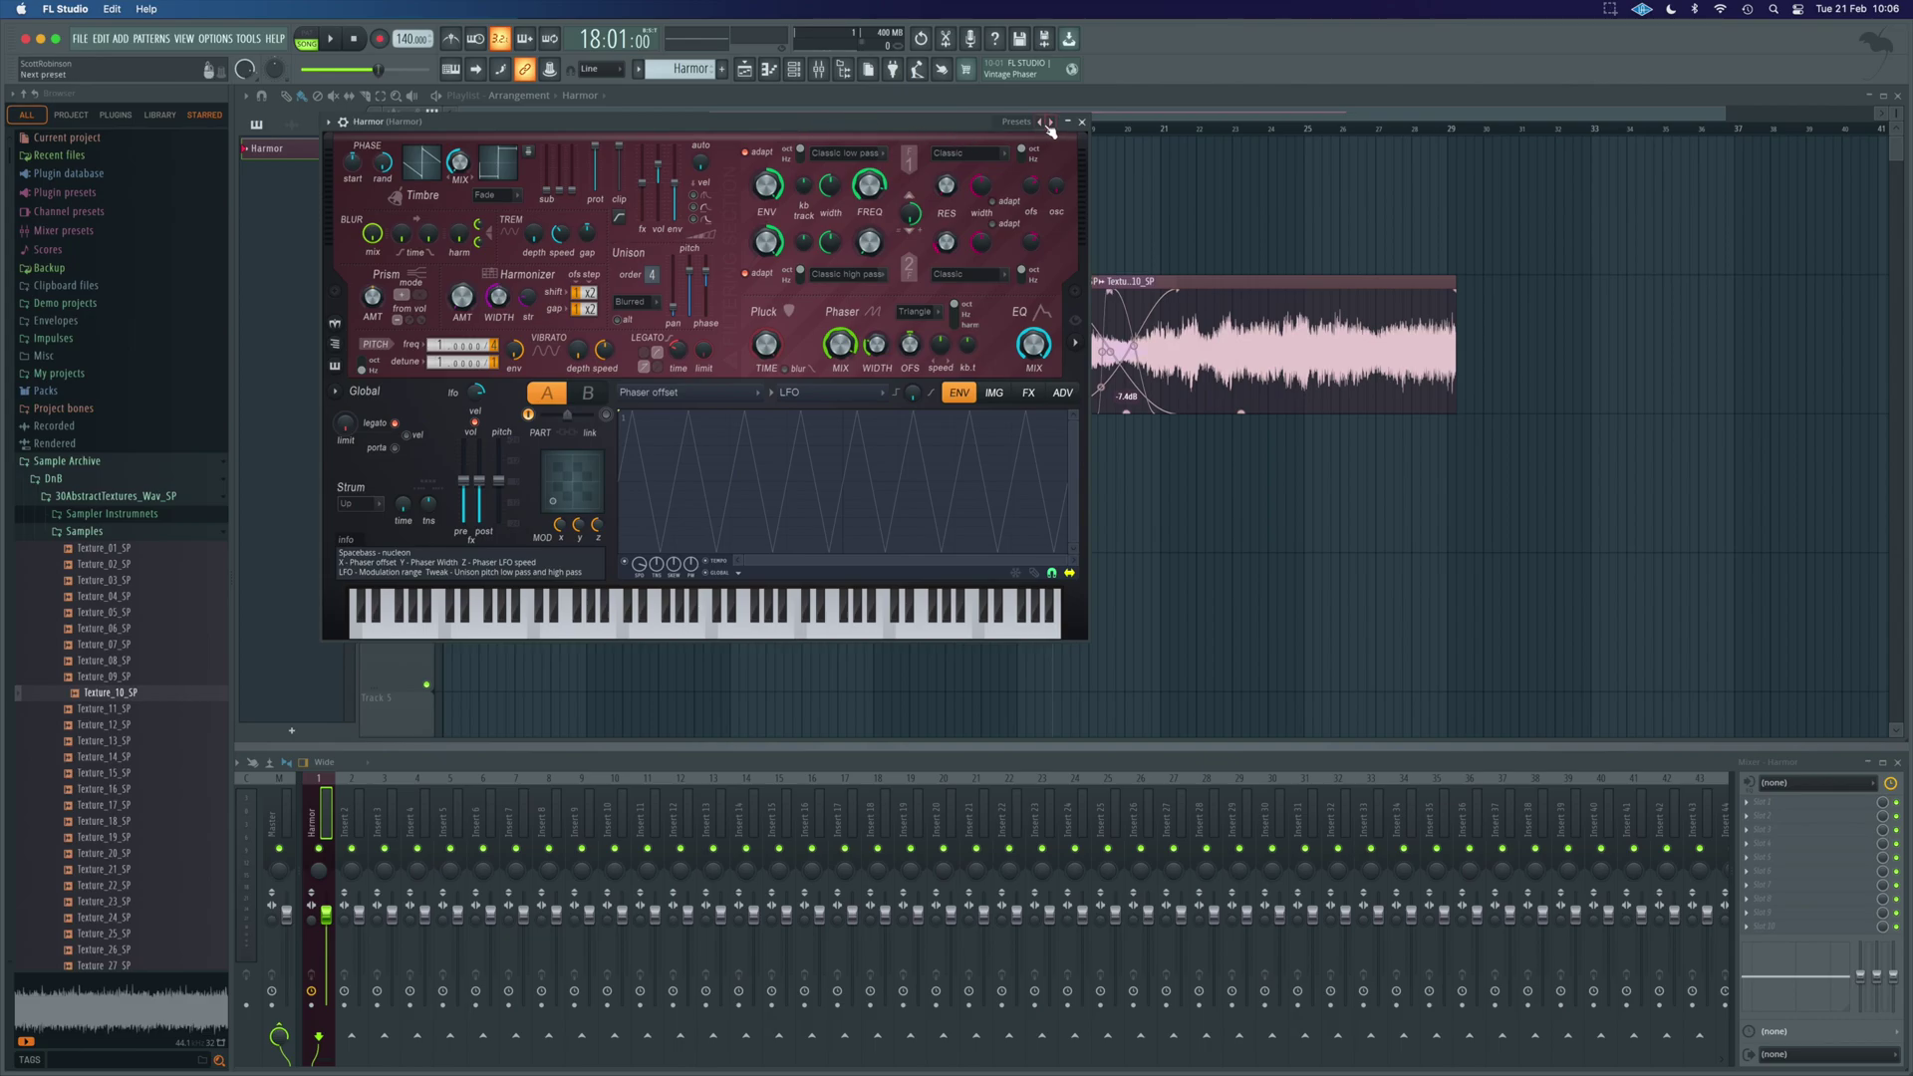
{"action": "left_click", "coordinate": [1082, 121]}
{"action": "left_click_drag", "start_coordinate": [1074, 451], "coordinate": [751, 452]}
{"action": "double_click", "coordinate": [749, 454]}
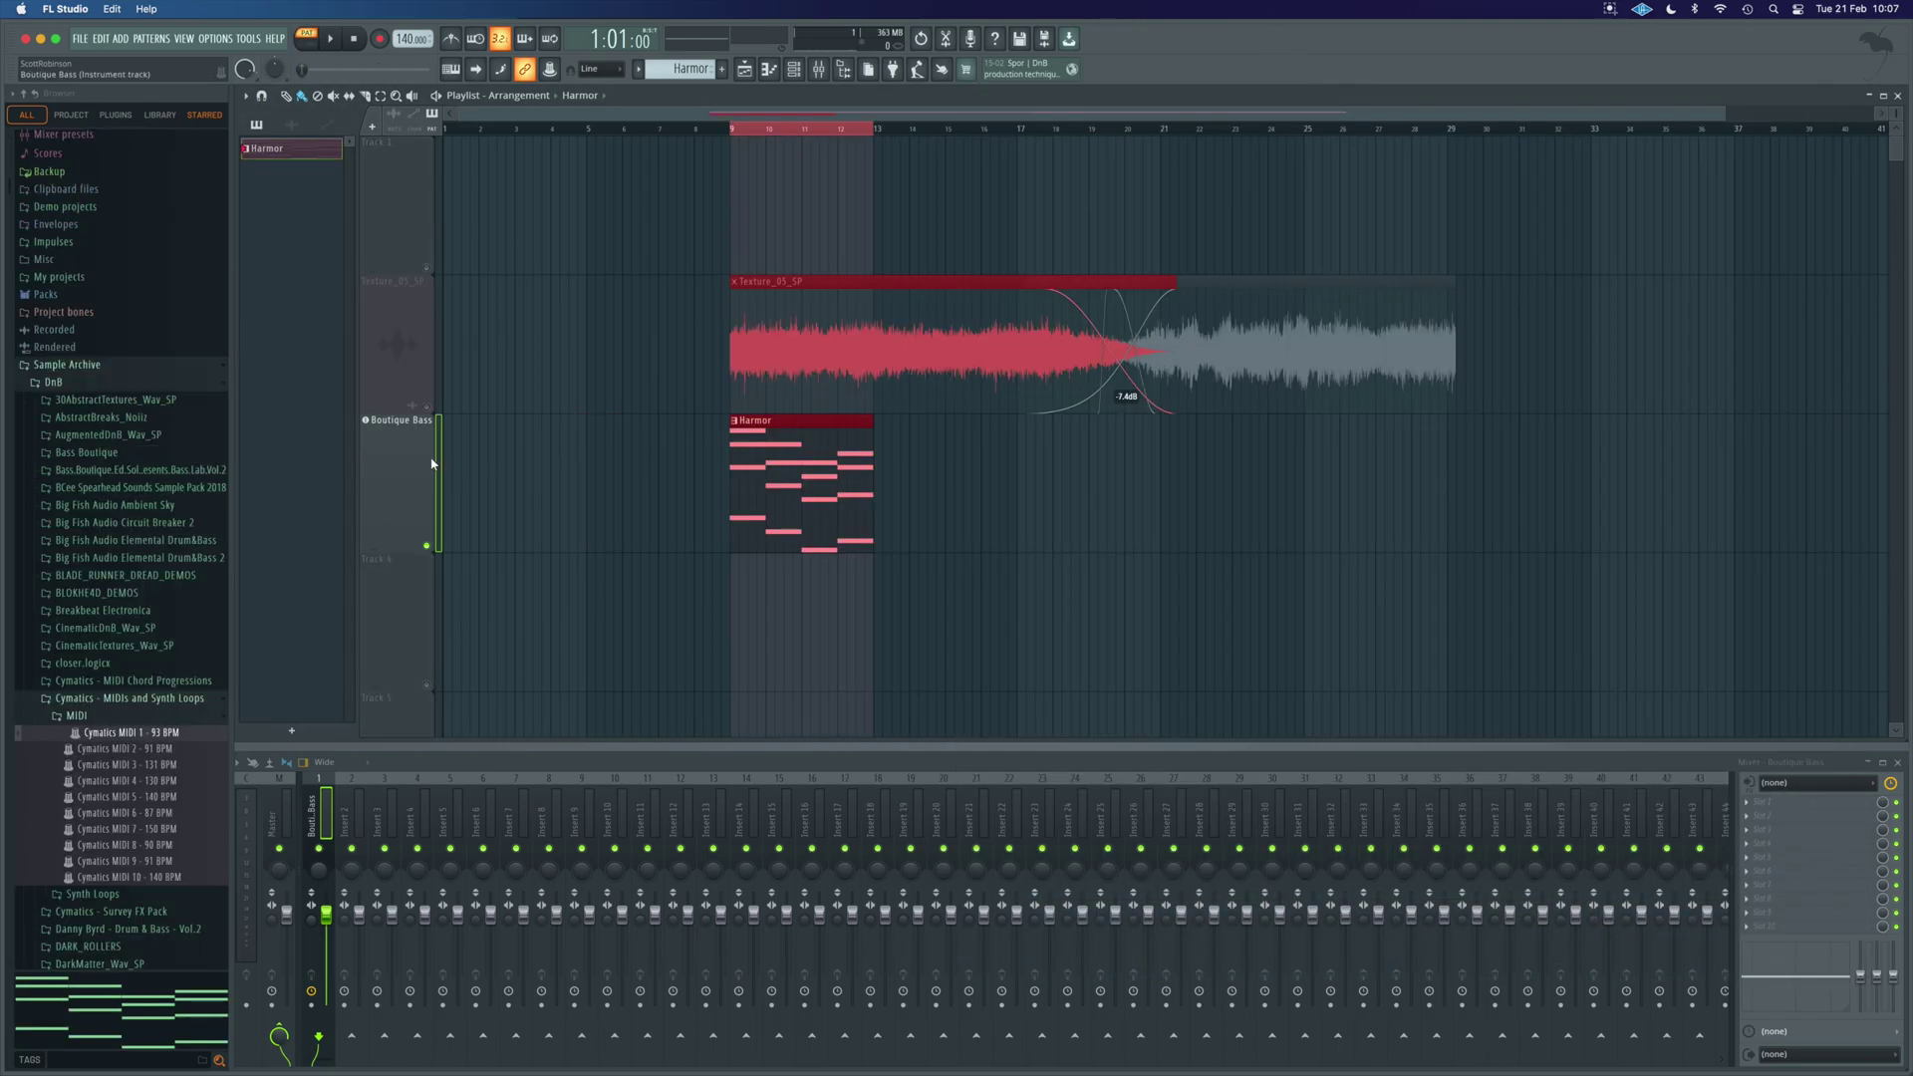
- Create a Post-FX main volume automation clip from the Boutique Bass plugin's volume fader
{"action": "left_click", "coordinate": [393, 453]}
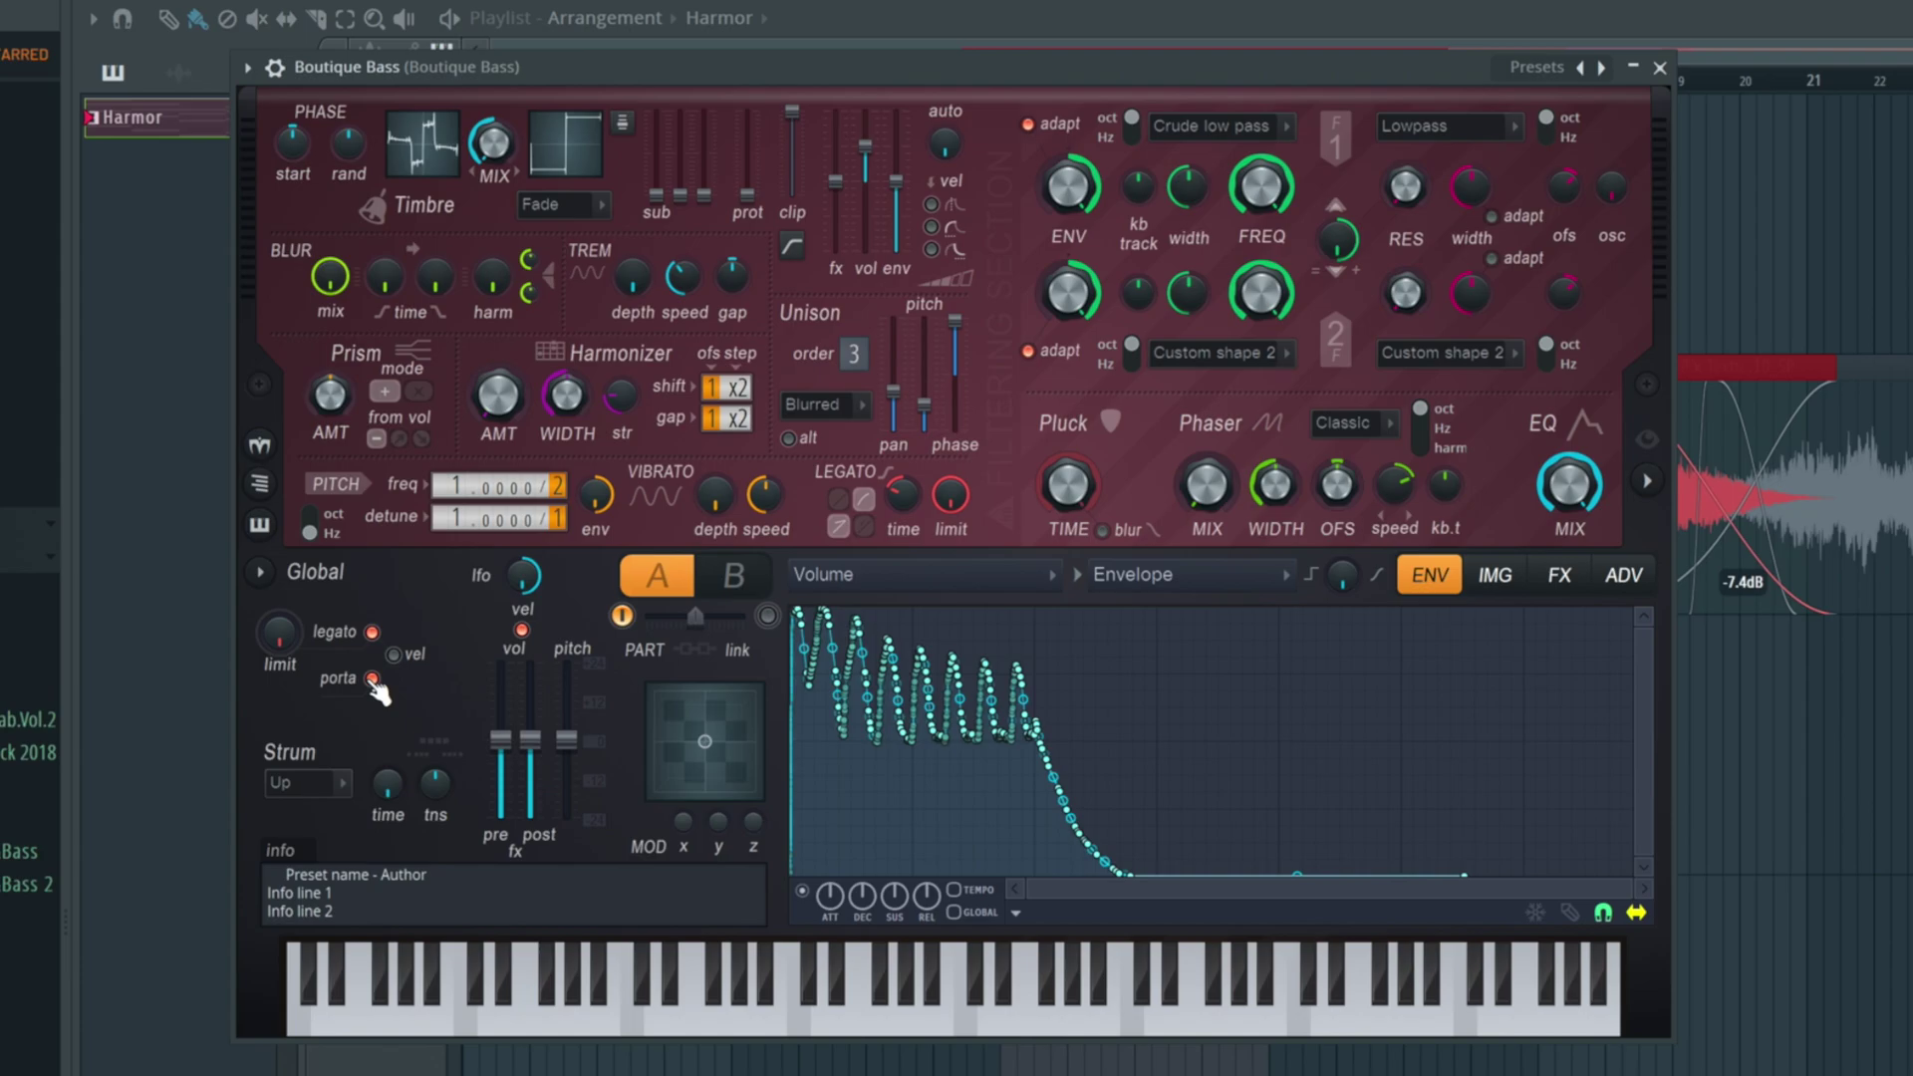
{"action": "right_click", "coordinate": [533, 757]}
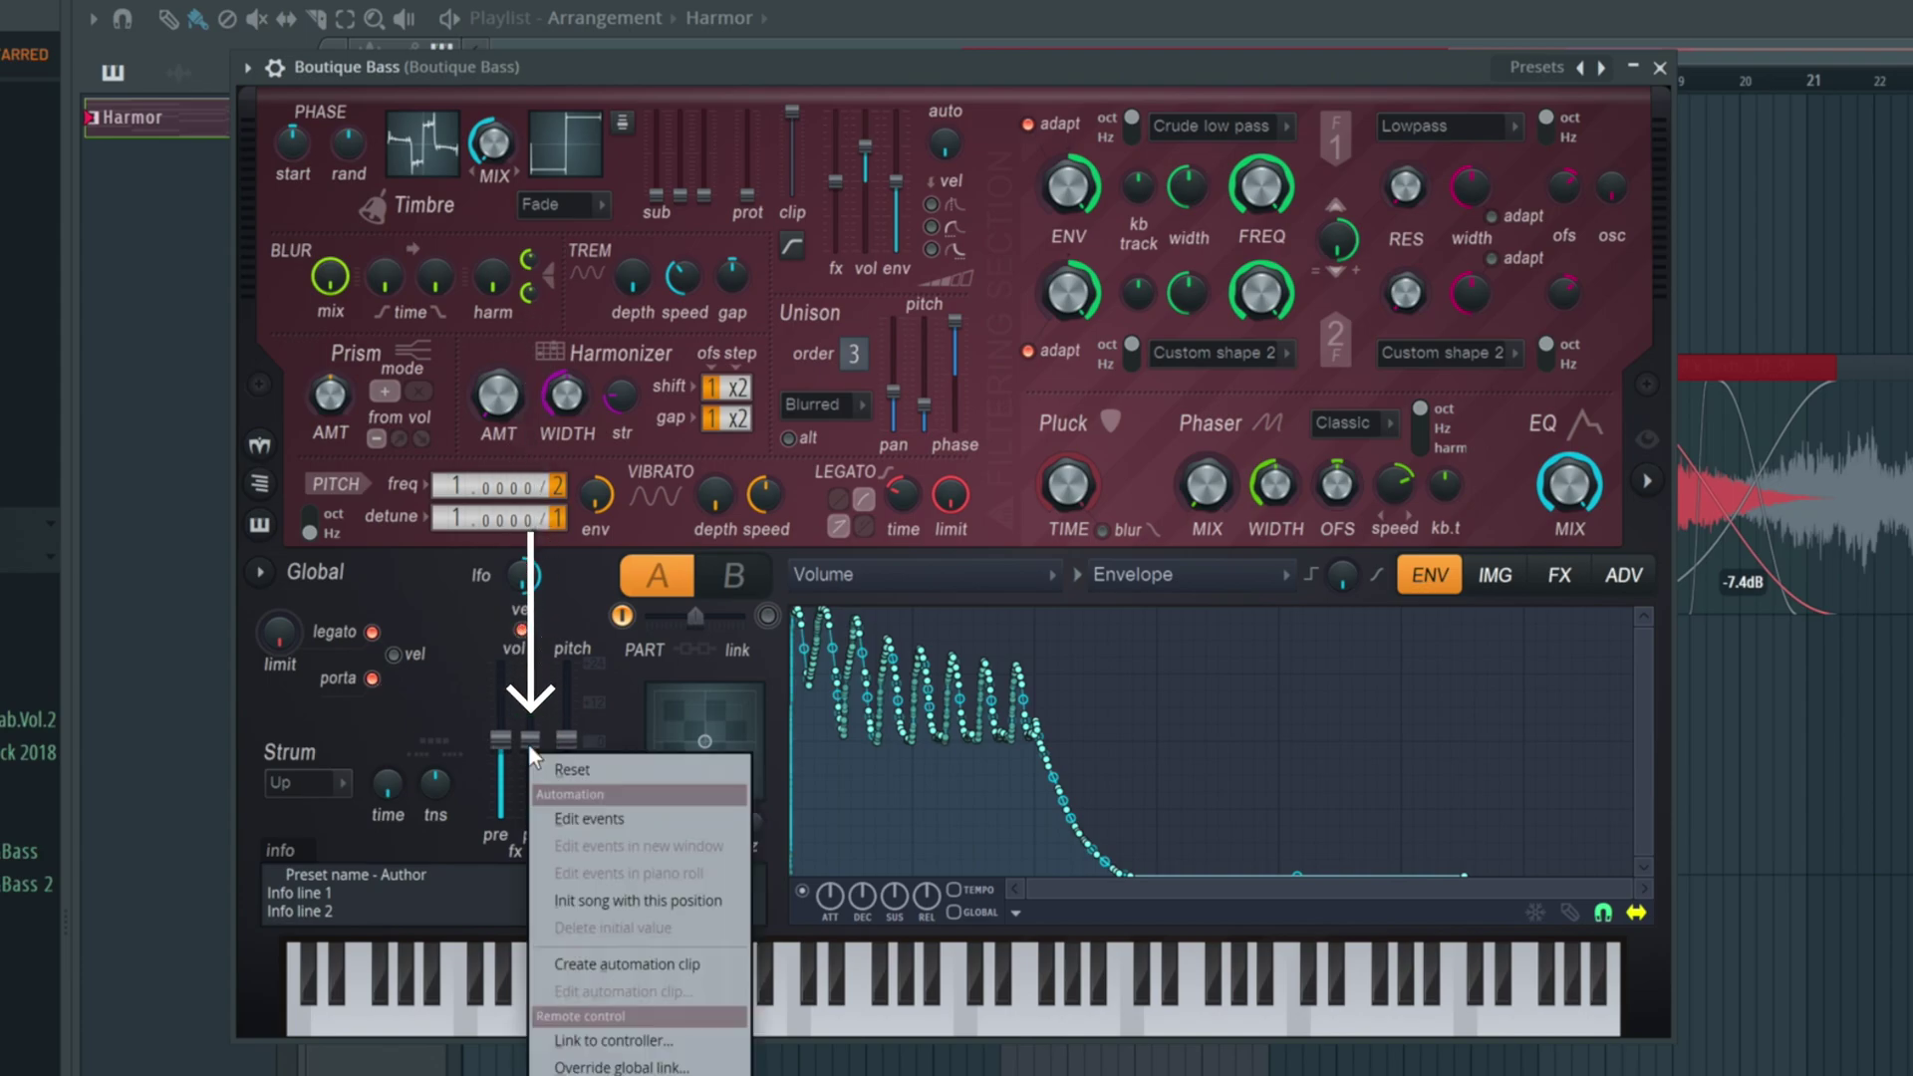
{"action": "left_click", "coordinate": [637, 962]}
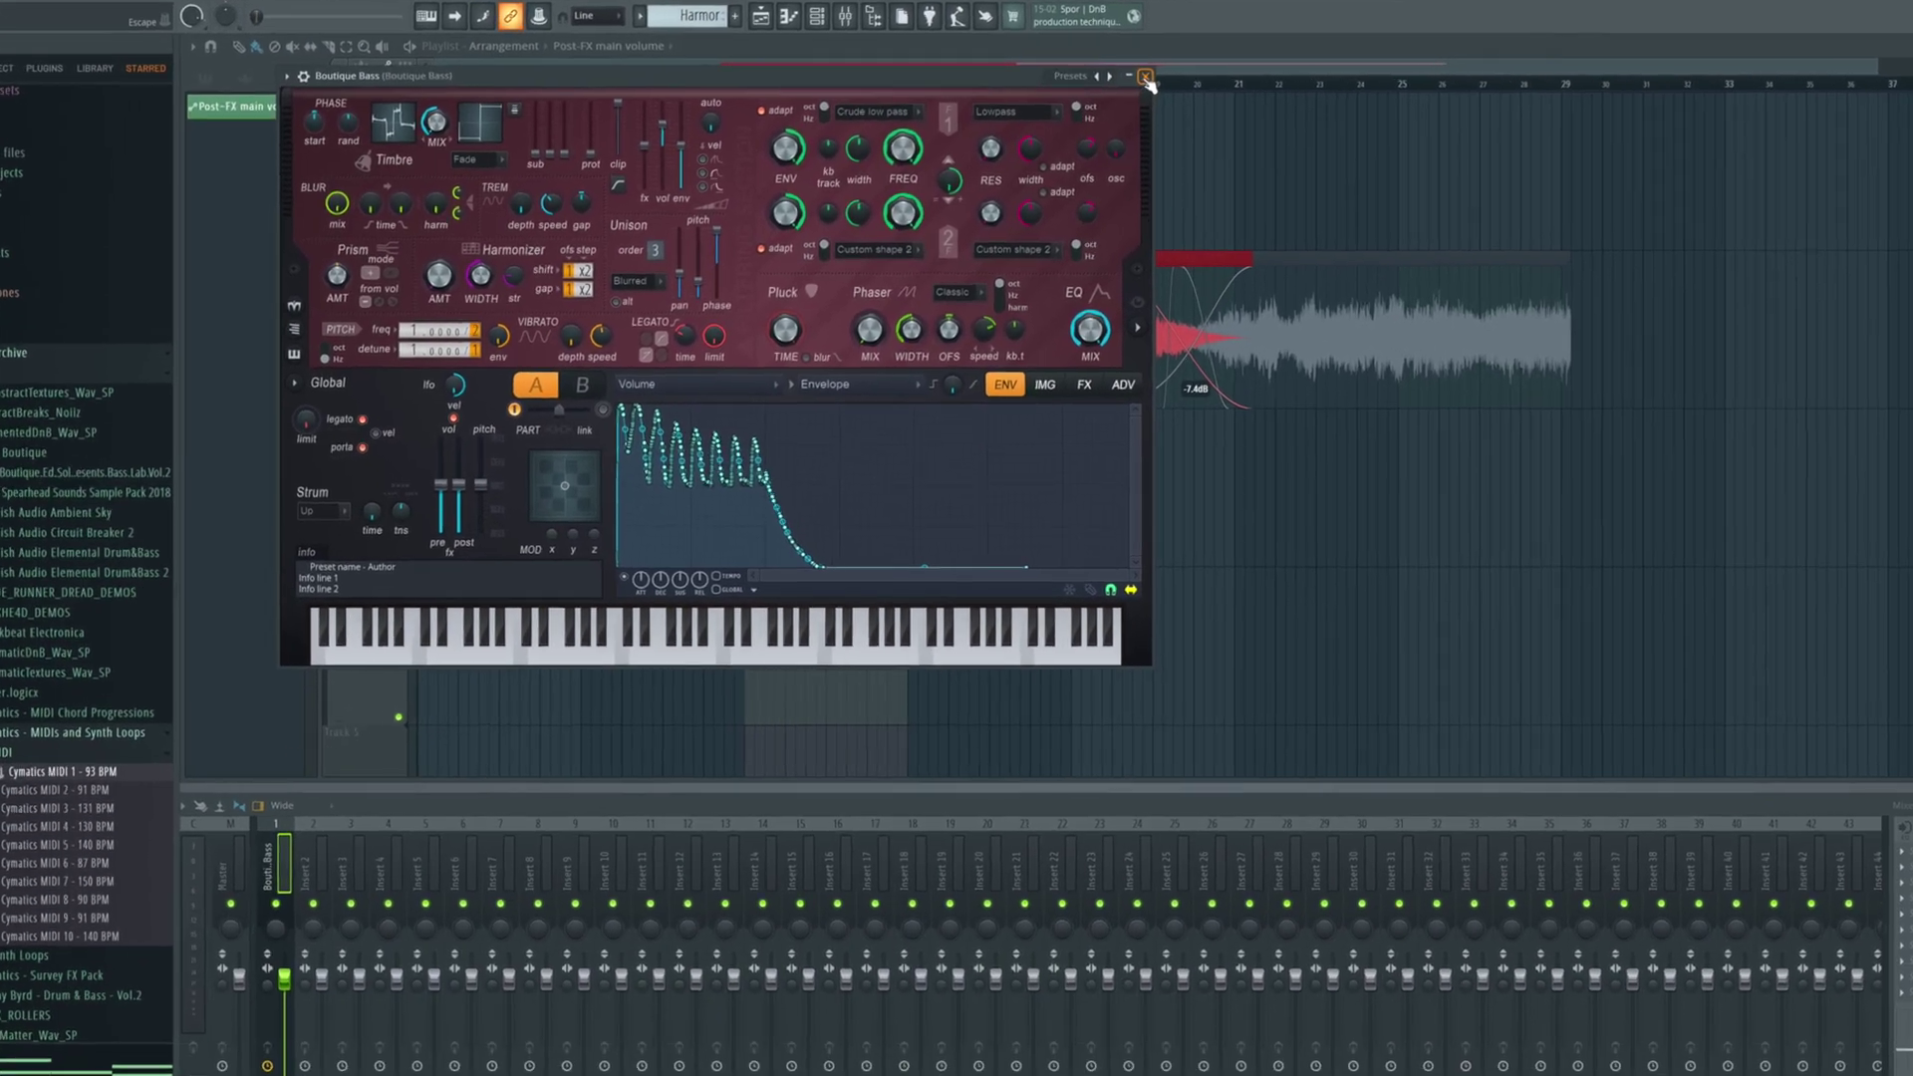
- Add two automation points and pull the first and last points down to silence
{"action": "key", "text": "Escape"}
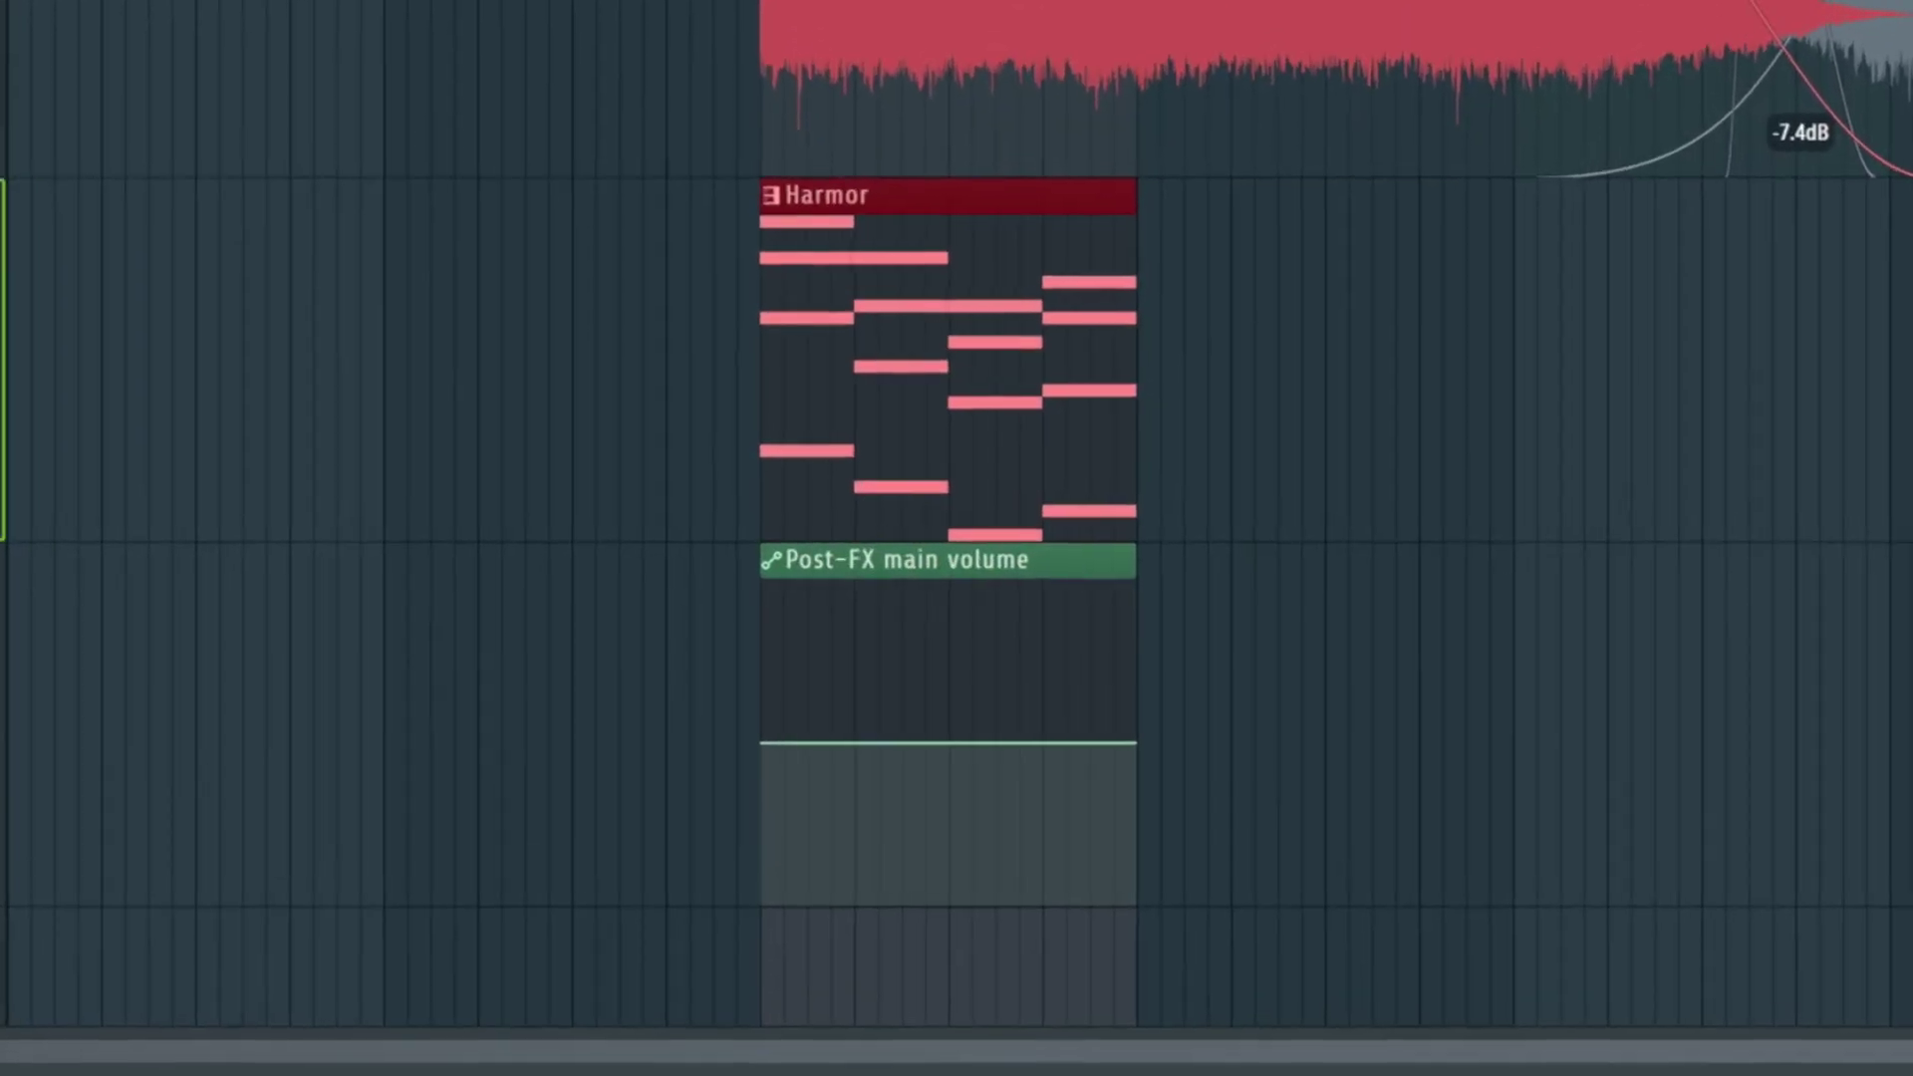
{"action": "mouse_move", "coordinate": [844, 689]}
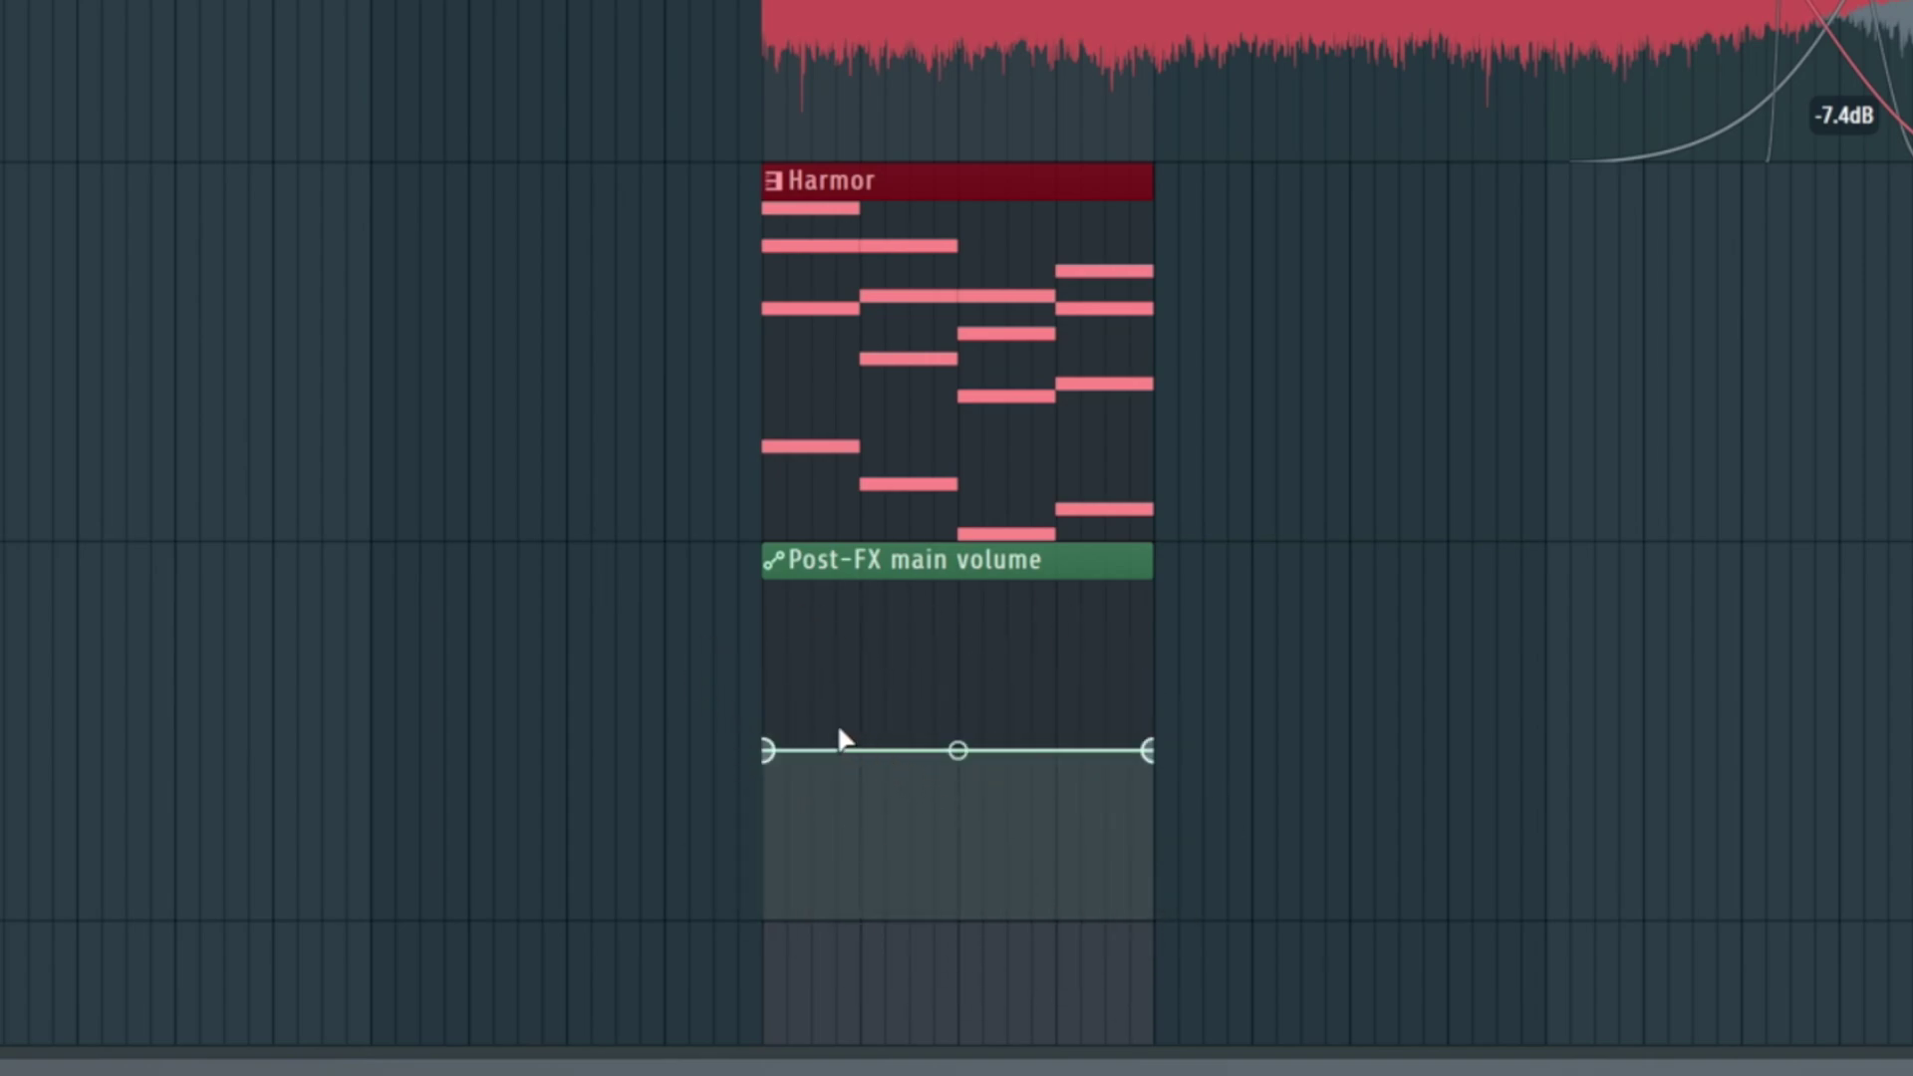
{"action": "right_click", "coordinate": [860, 749]}
{"action": "right_click", "coordinate": [1055, 749]}
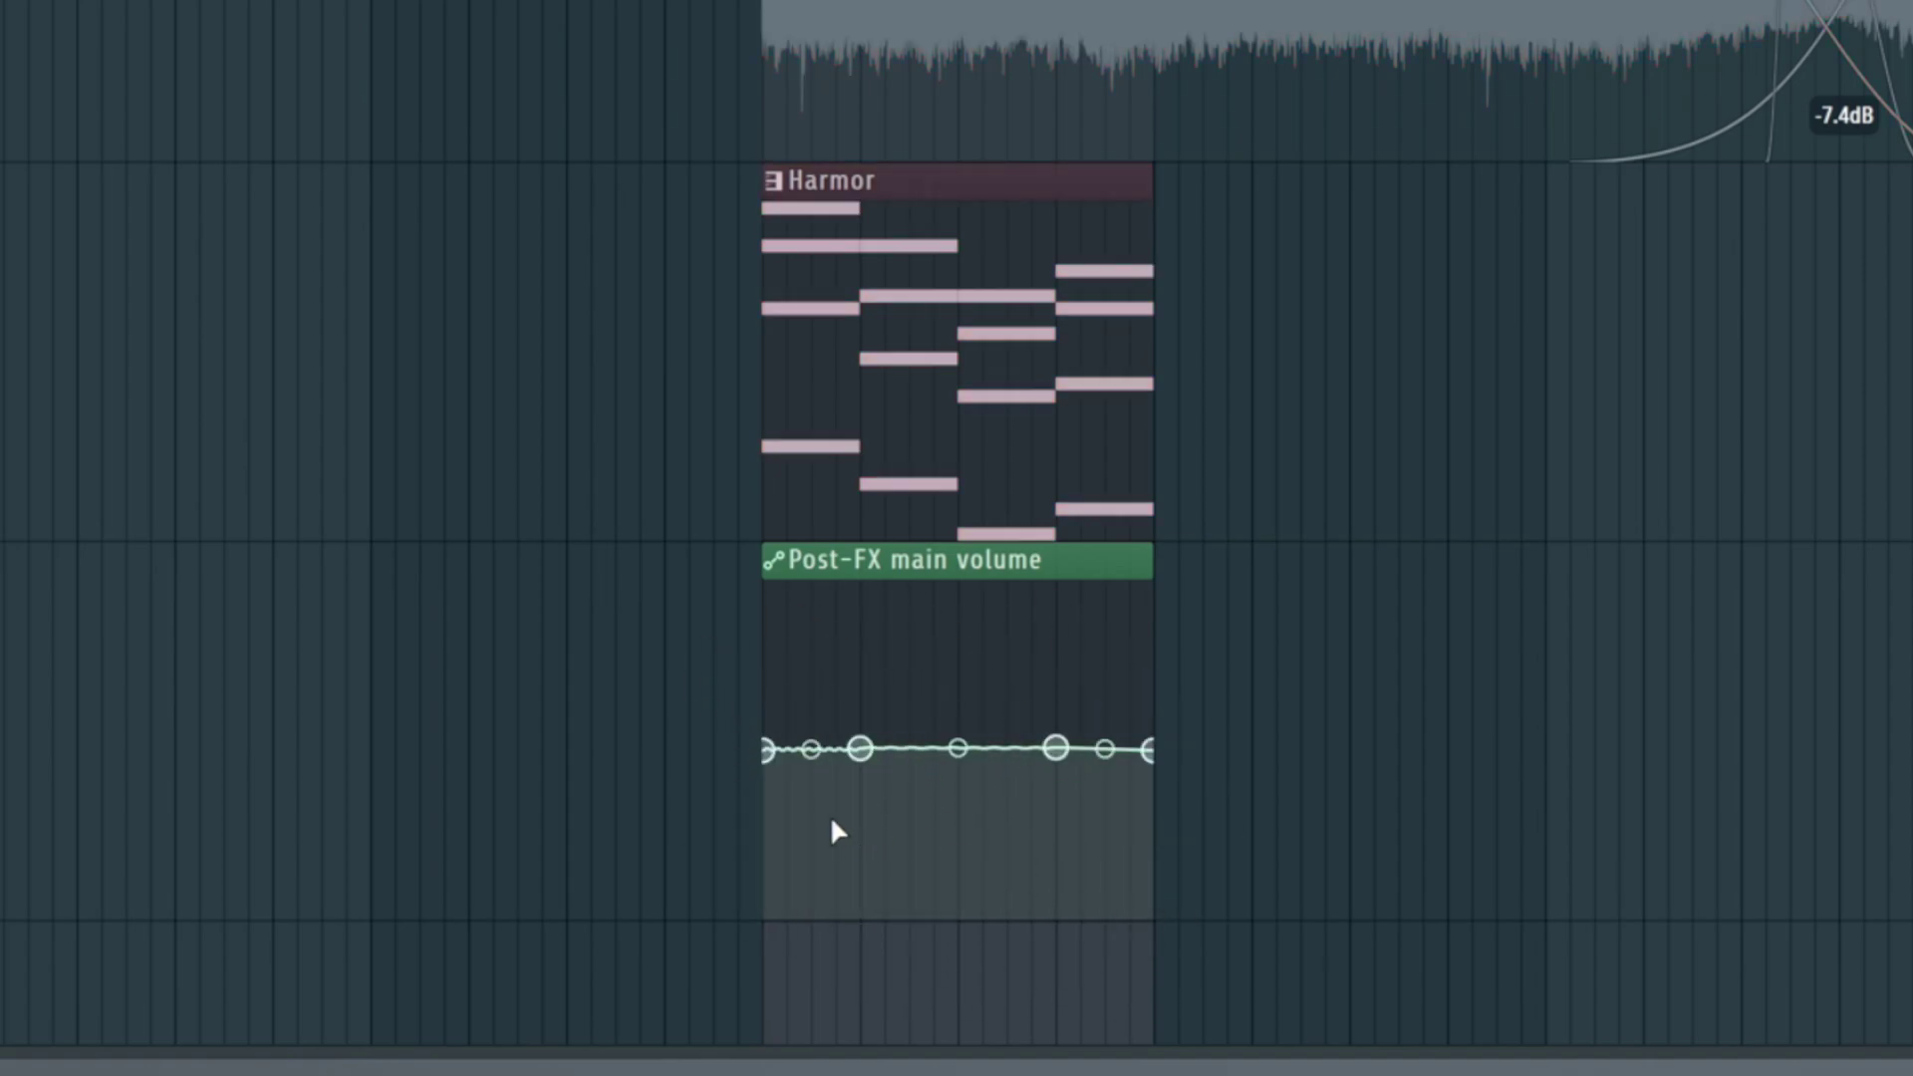
{"action": "left_click_drag", "start_coordinate": [769, 750], "coordinate": [764, 897]}
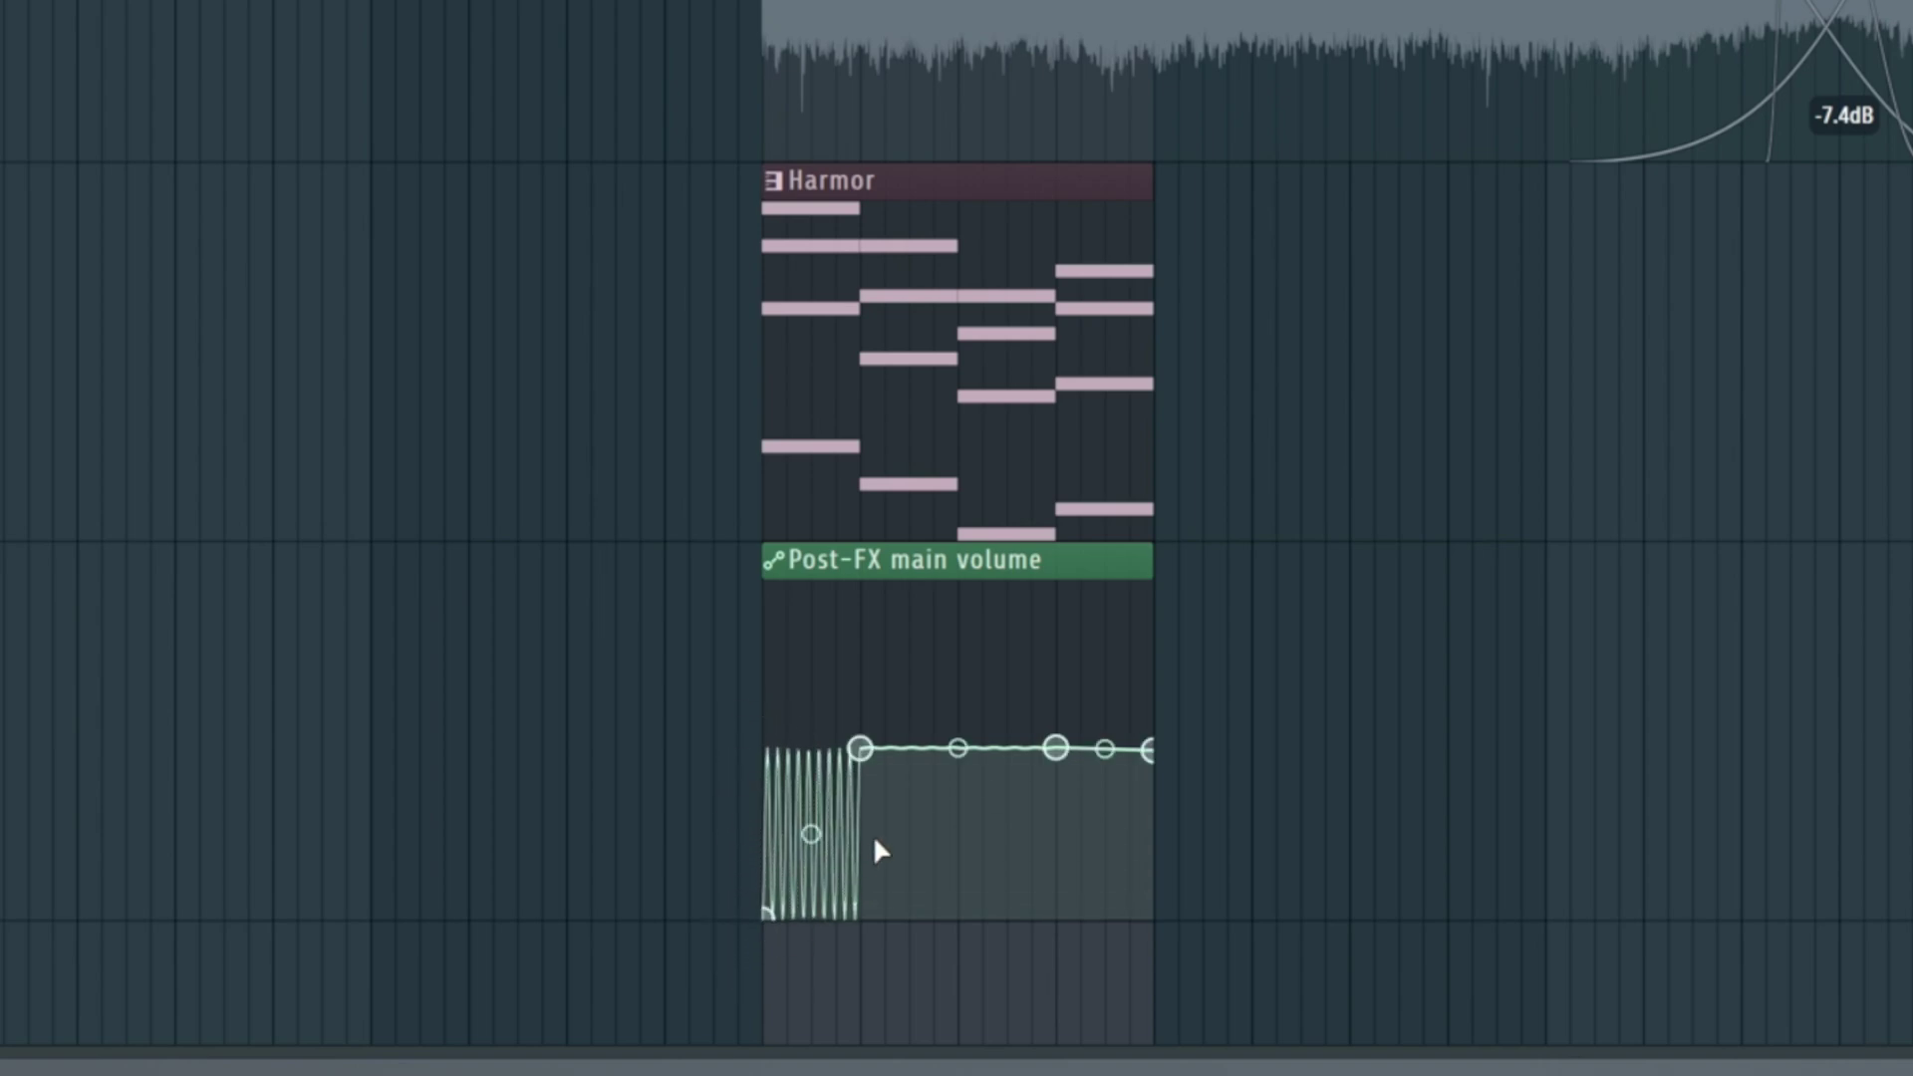
{"action": "left_click_drag", "start_coordinate": [1153, 754], "coordinate": [1130, 1068]}
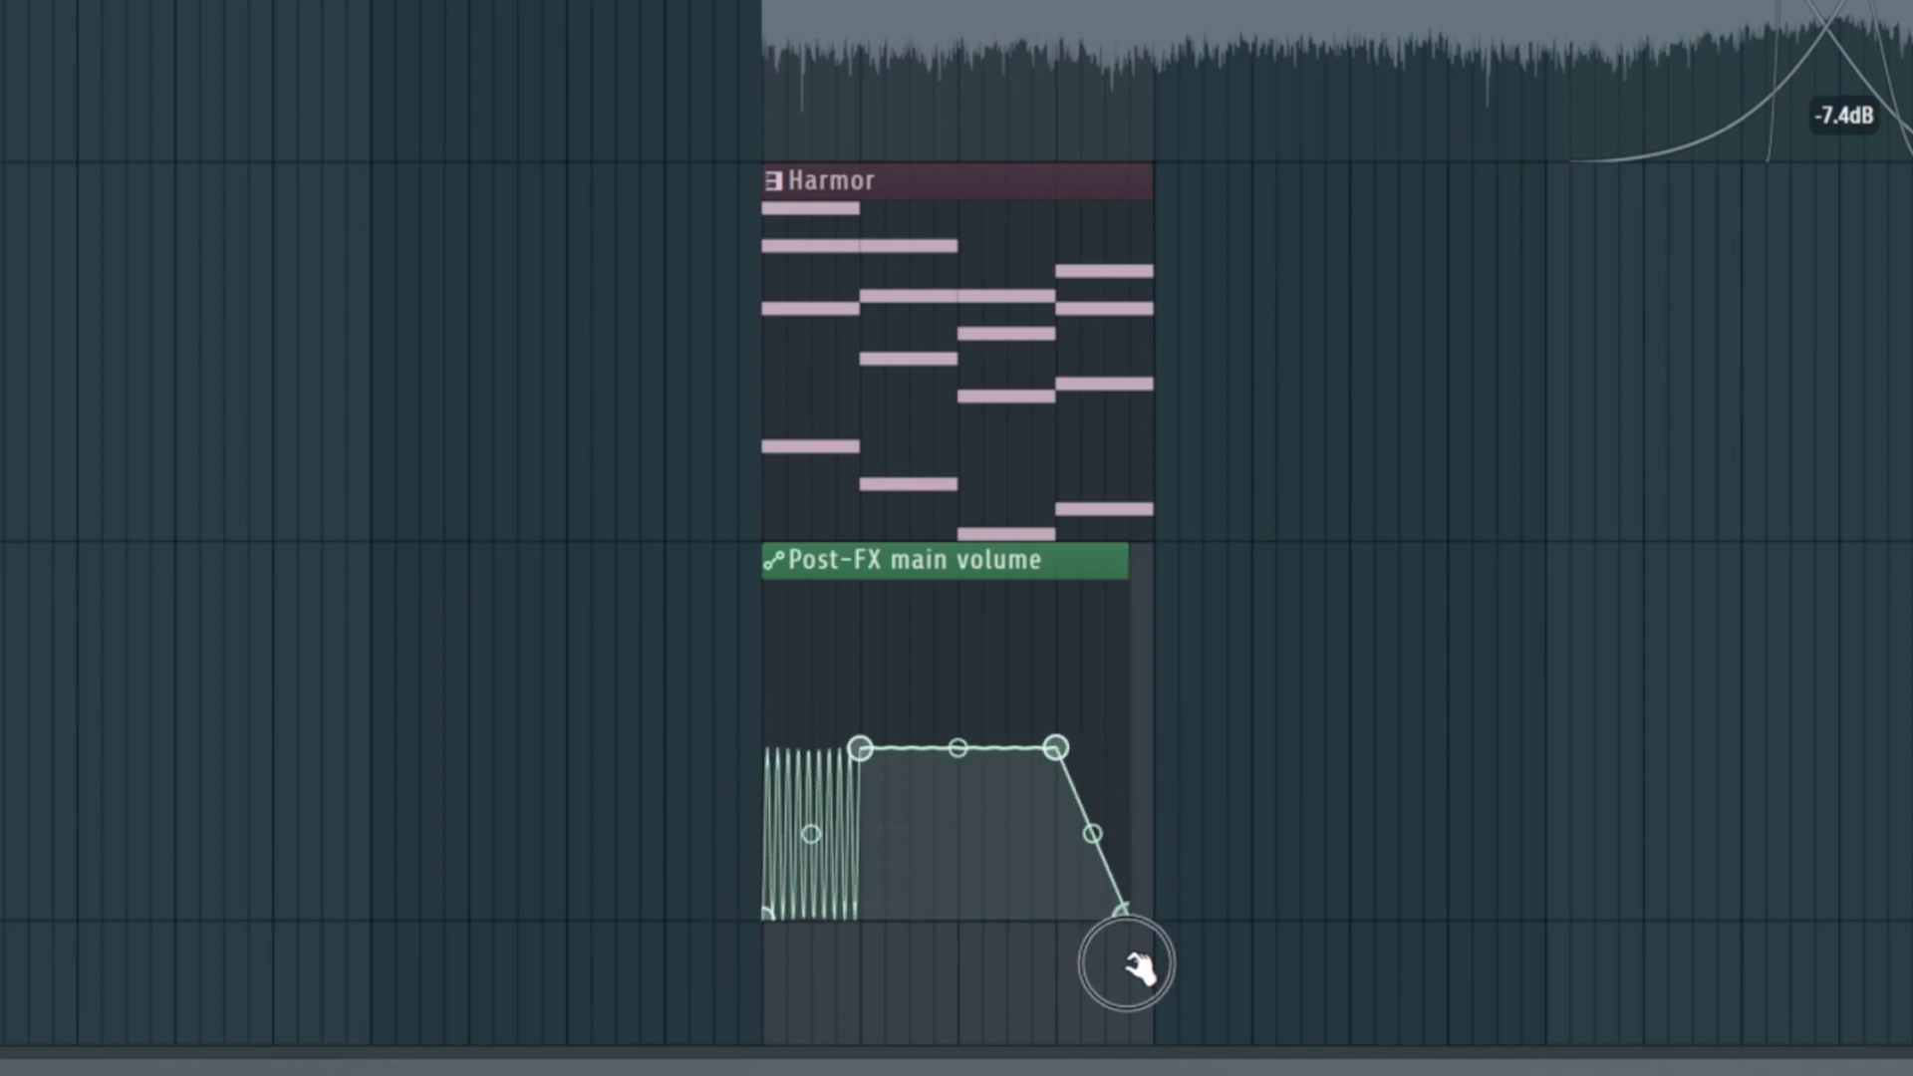
- Make the fade-in a smooth curve, adjust its tension, and play back the Harmor pattern
{"action": "right_click", "coordinate": [862, 749]}
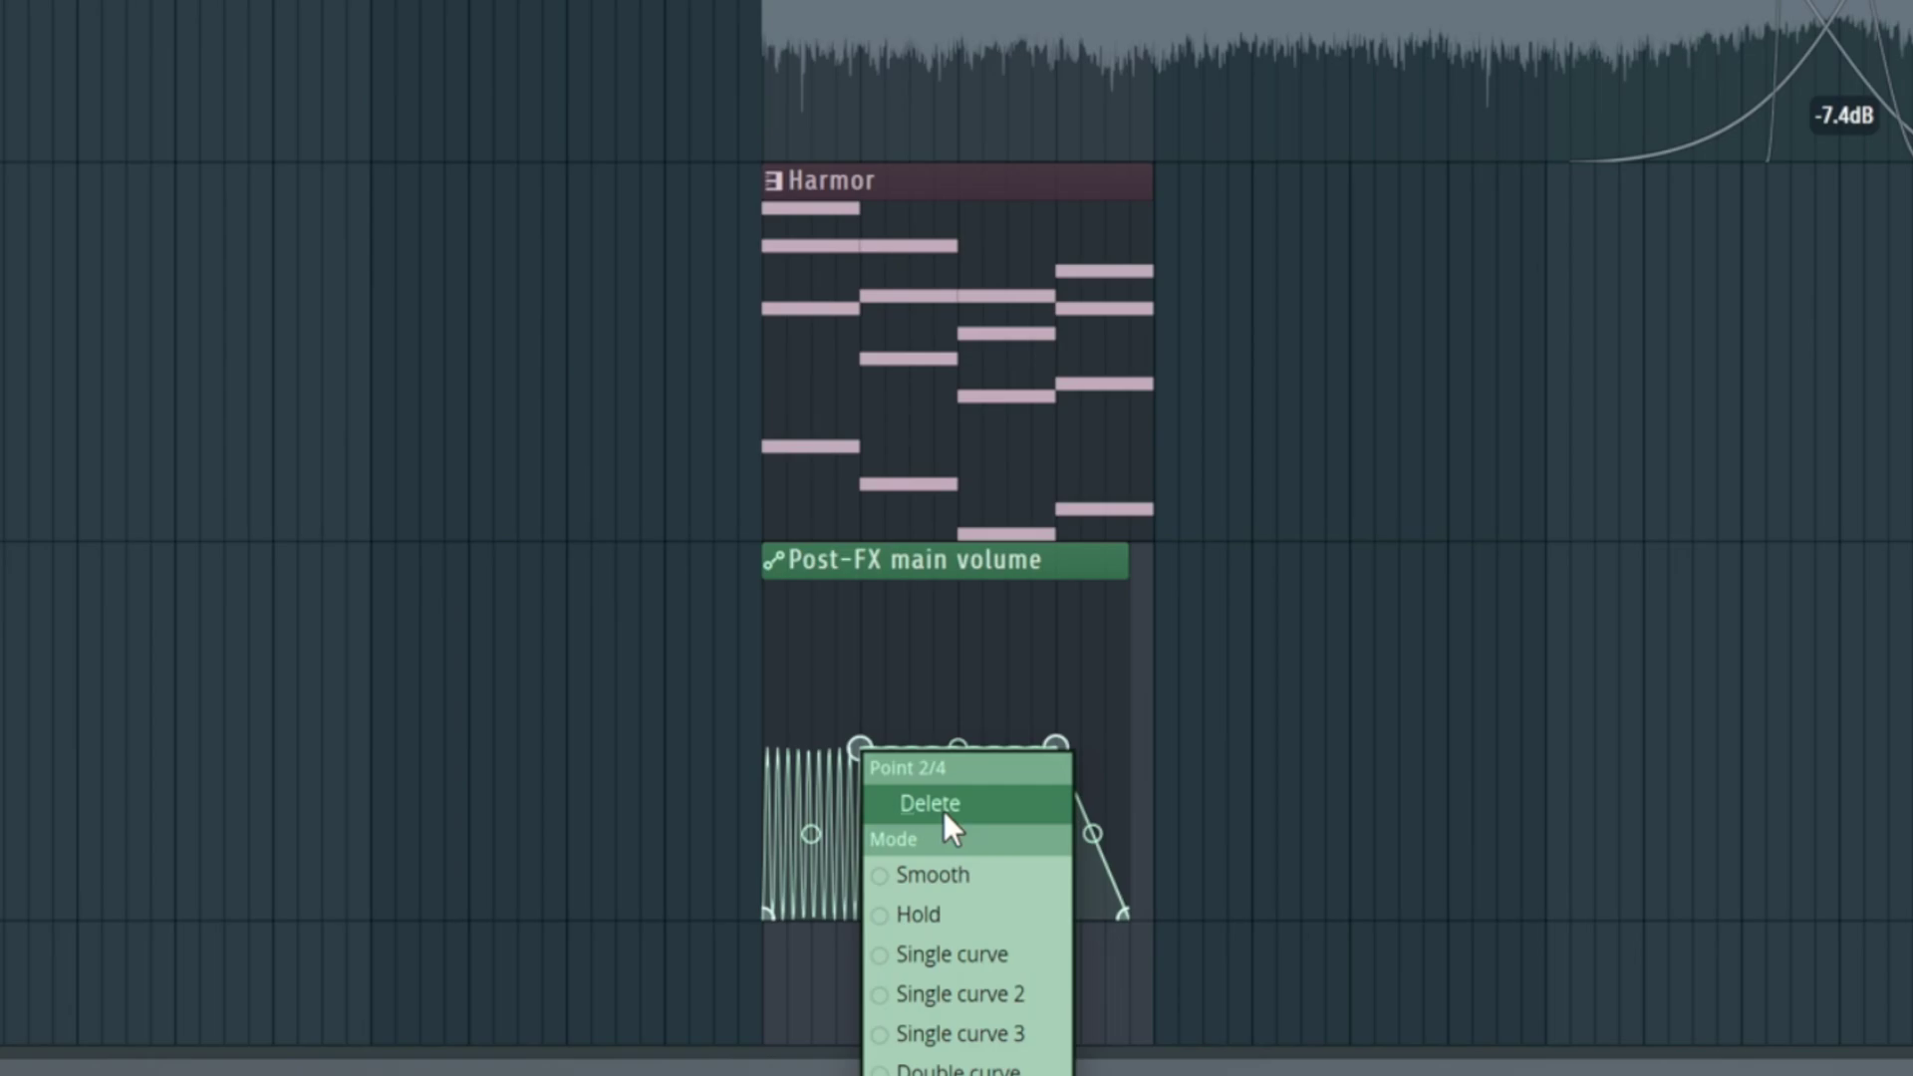
{"action": "left_click", "coordinate": [947, 875]}
{"action": "left_click_drag", "start_coordinate": [823, 908], "coordinate": [811, 832]}
{"action": "key", "text": "space"}
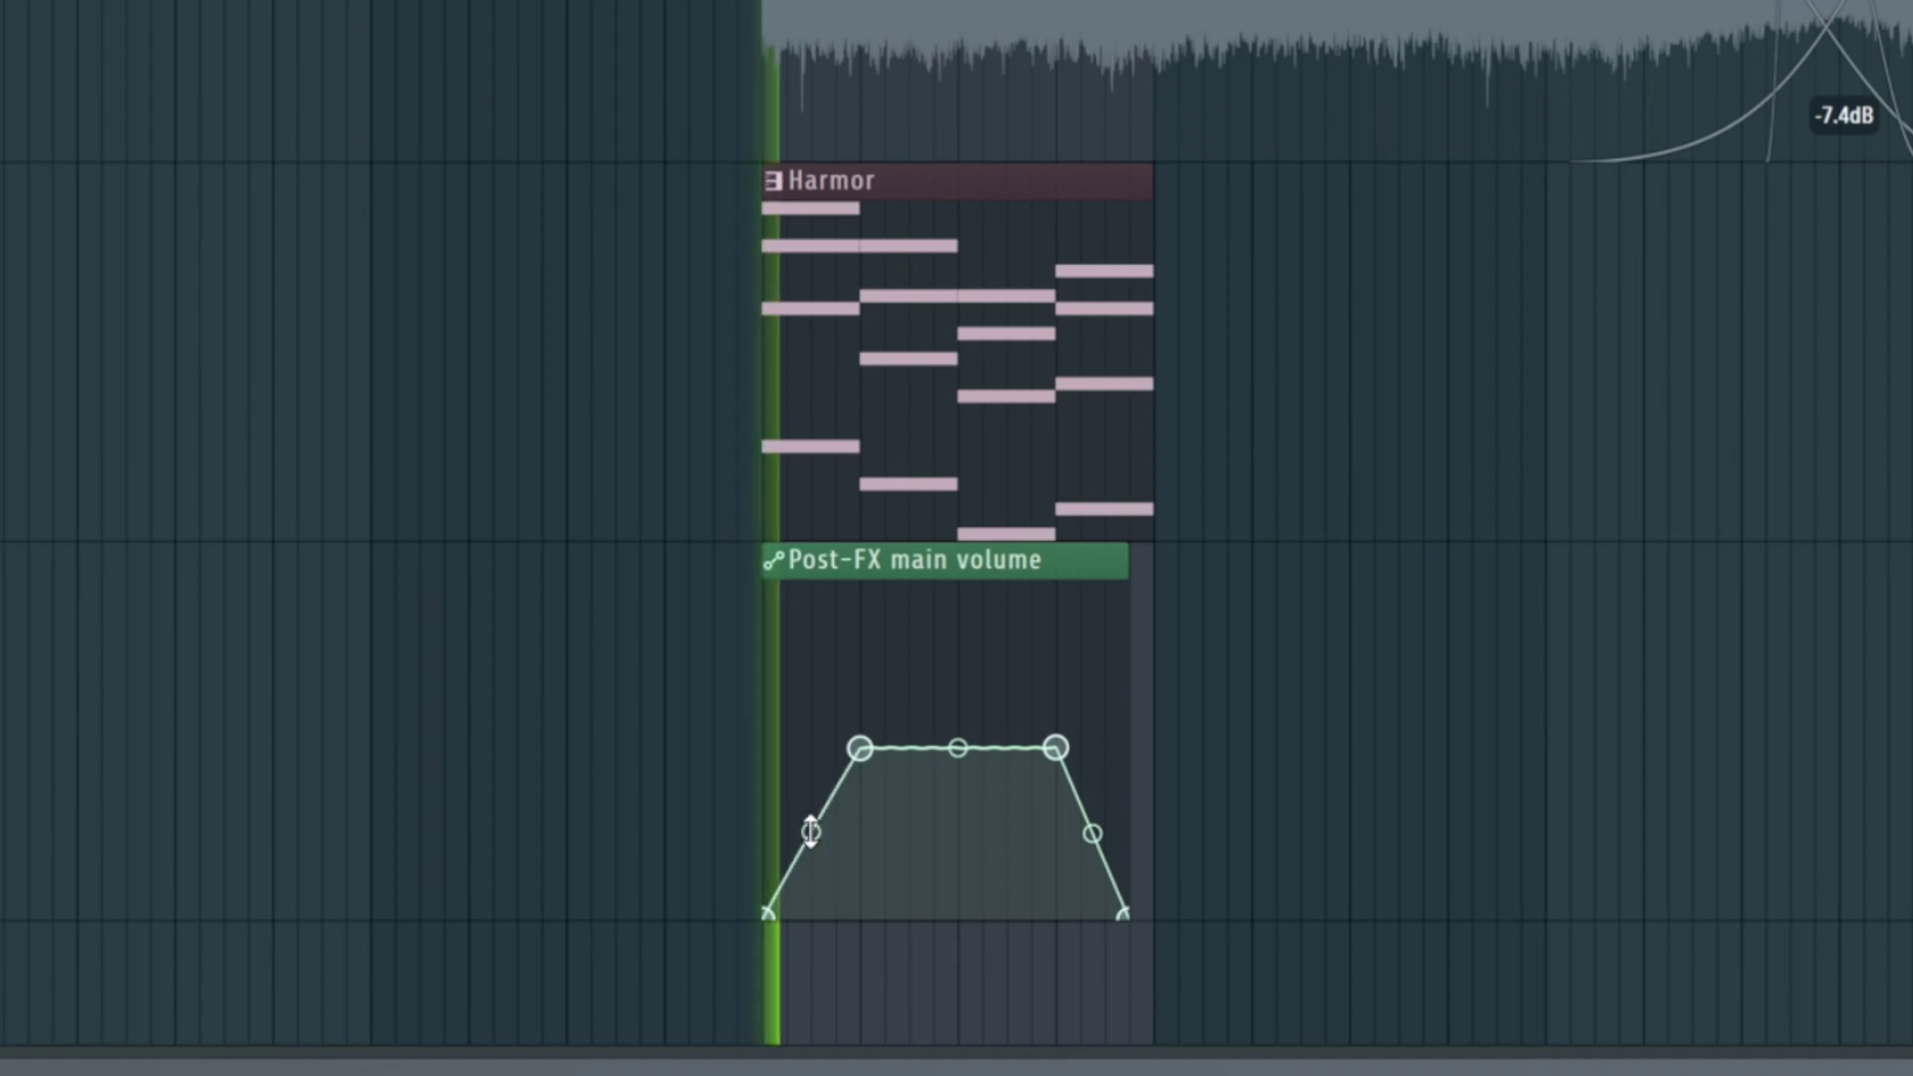